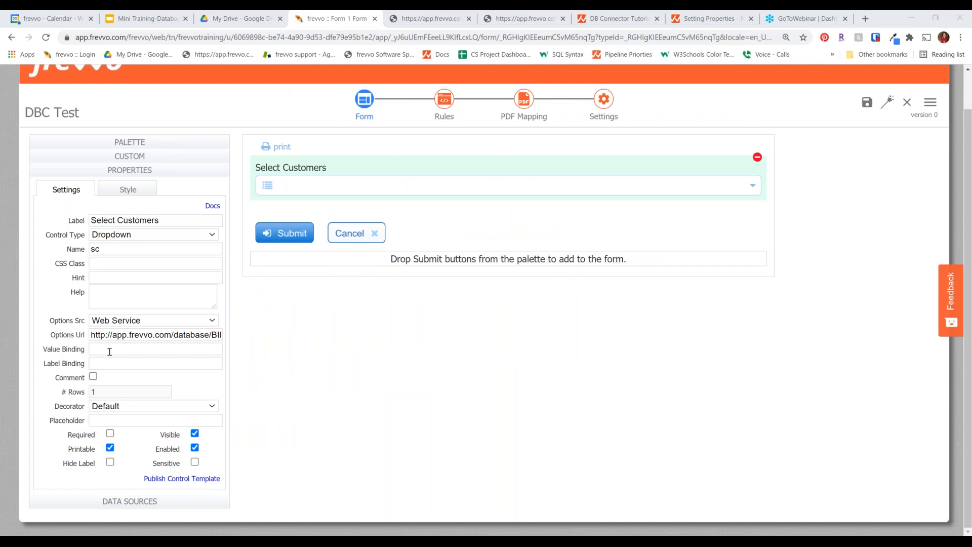
# Test the form and examine the resultSet, customerNumber and customerName fields in the debug console's JSON response, closing the test window
pyautogui.moveTo(109, 351)
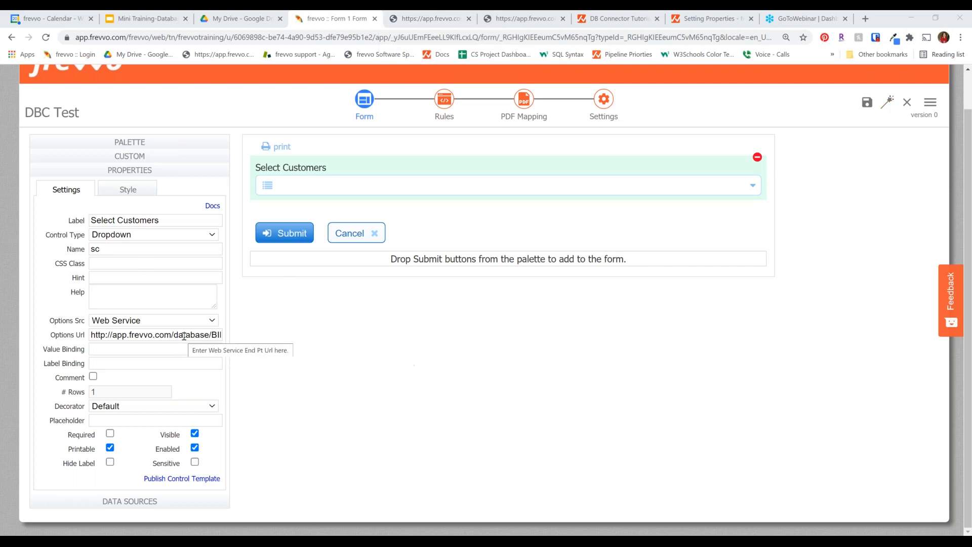
pyautogui.click(888, 102)
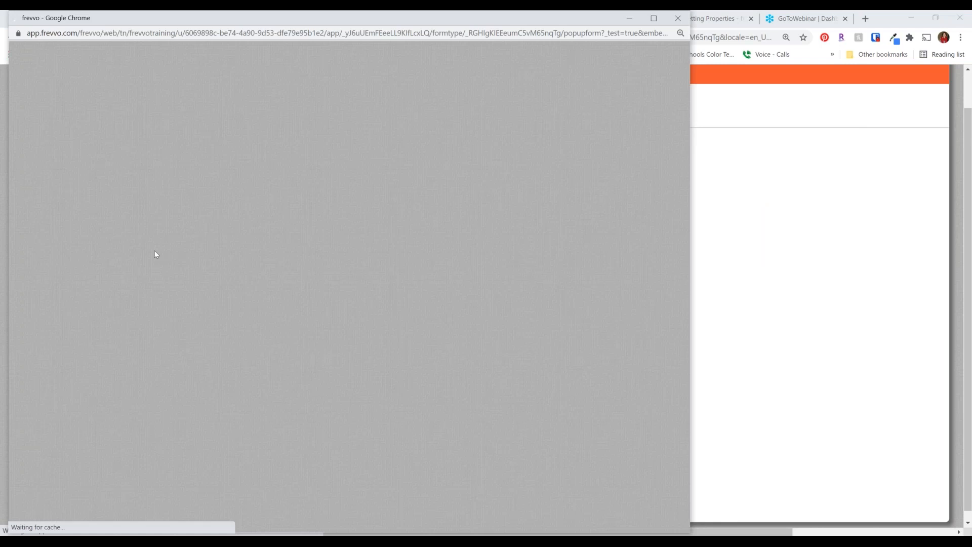
pyautogui.scroll(-3, 173, 243)
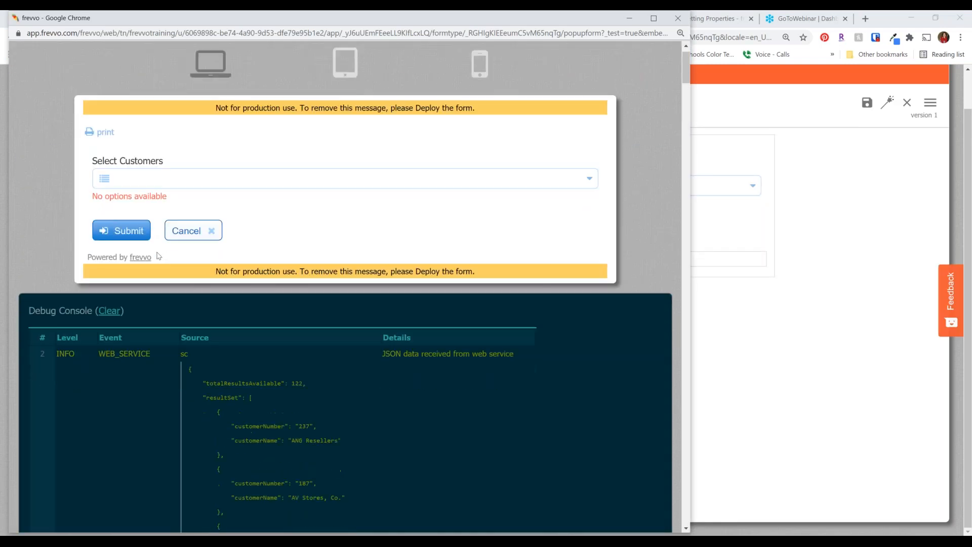
pyautogui.moveTo(184, 235); pyautogui.dragTo(518, 519)
pyautogui.click(261, 268)
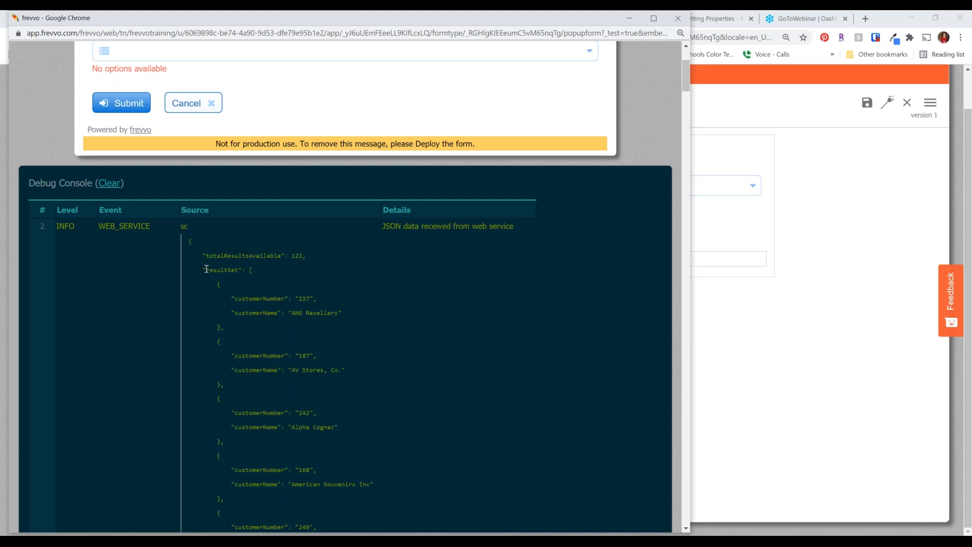
pyautogui.moveTo(205, 270); pyautogui.dragTo(241, 269)
pyautogui.click(238, 298)
pyautogui.doubleClick(256, 299)
pyautogui.doubleClick(256, 313)
pyautogui.doubleClick(256, 301)
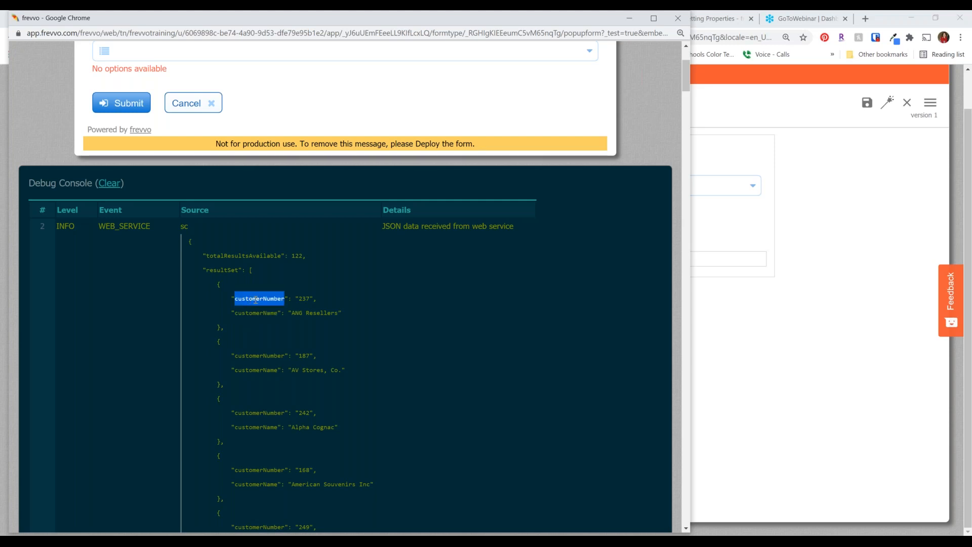
pyautogui.doubleClick(261, 314)
pyautogui.click(261, 317)
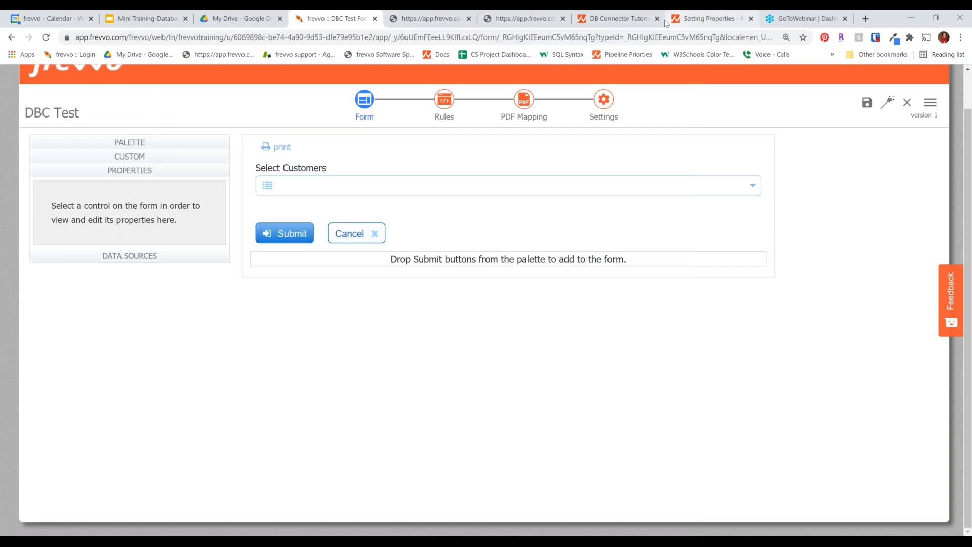
pyautogui.click(678, 18)
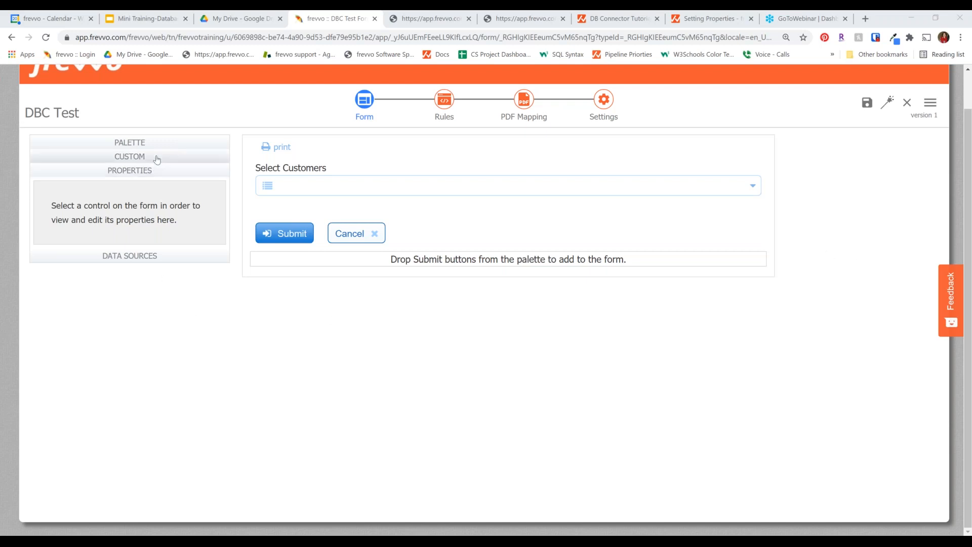
# Set the Select Customers dropdown's value binding to /resultSet/customerNumber and its label binding to /resultSet/customerName
pyautogui.click(304, 184)
pyautogui.click(127, 349)
pyautogui.click(136, 431)
pyautogui.click(143, 365)
pyautogui.click(136, 422)
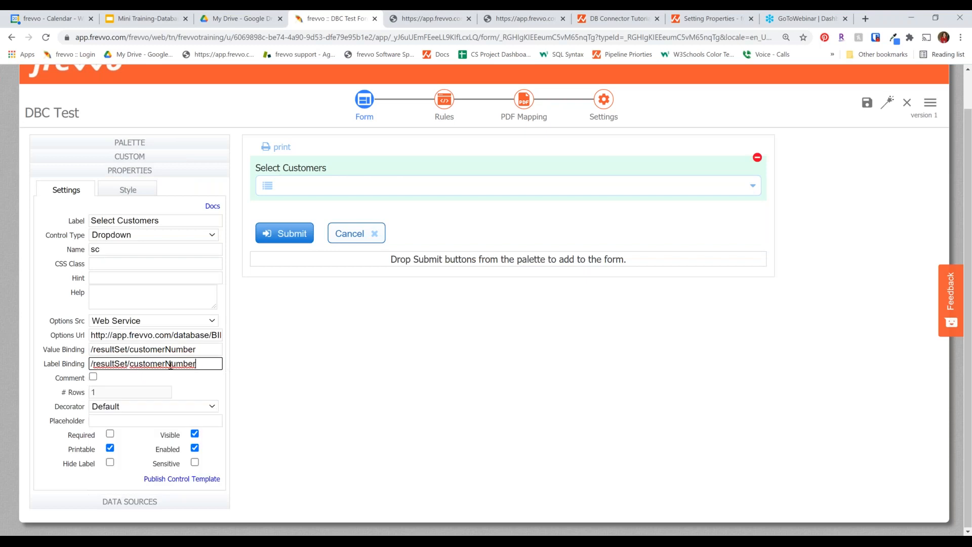
pyautogui.click(228, 368)
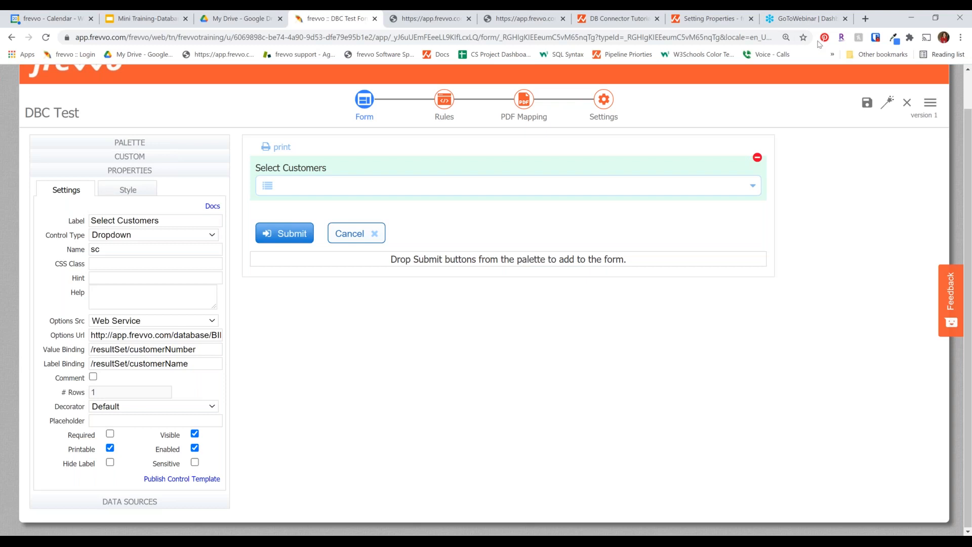
# Test the form again, browse the customer names in the Select Customers dropdown, and close the test window
pyautogui.click(890, 107)
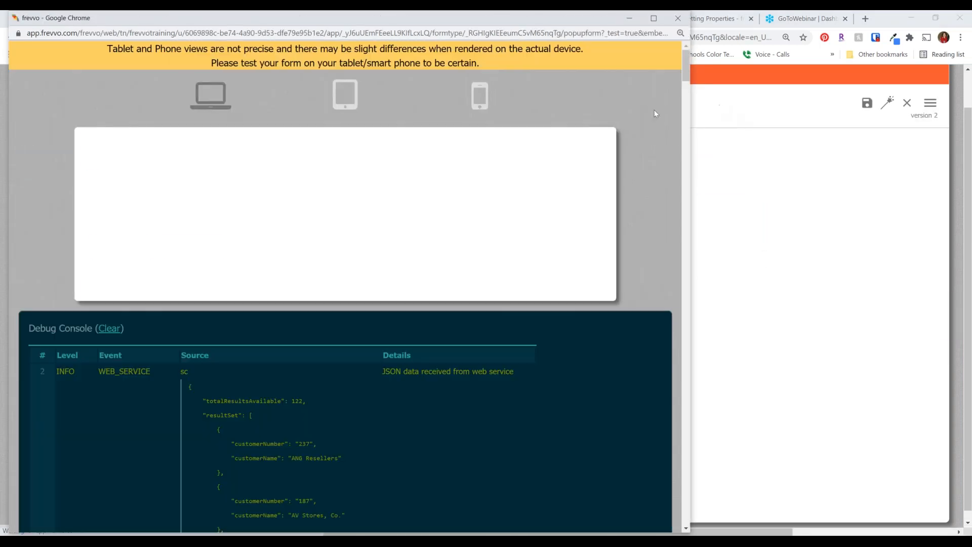
pyautogui.click(588, 216)
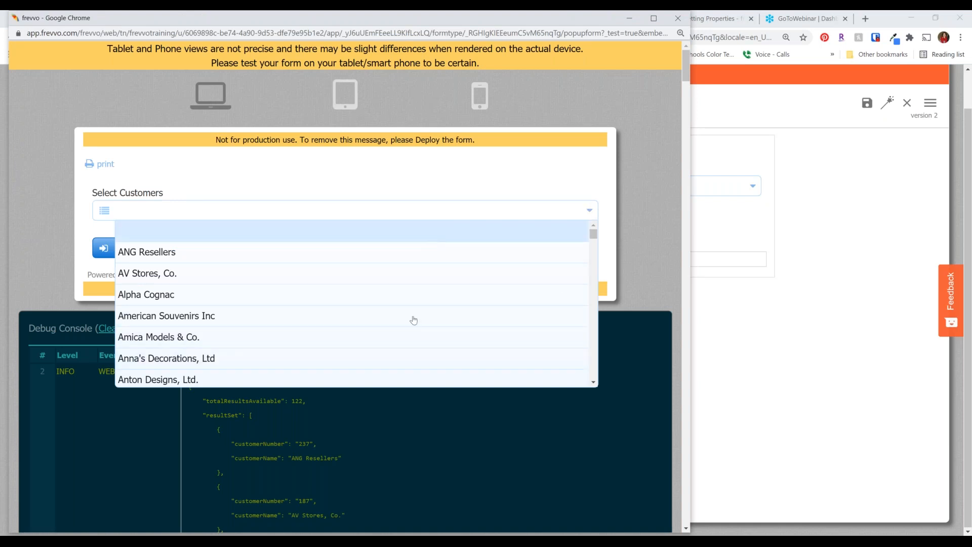
pyautogui.scroll(-5, 405, 324)
pyautogui.scroll(5, 413, 283)
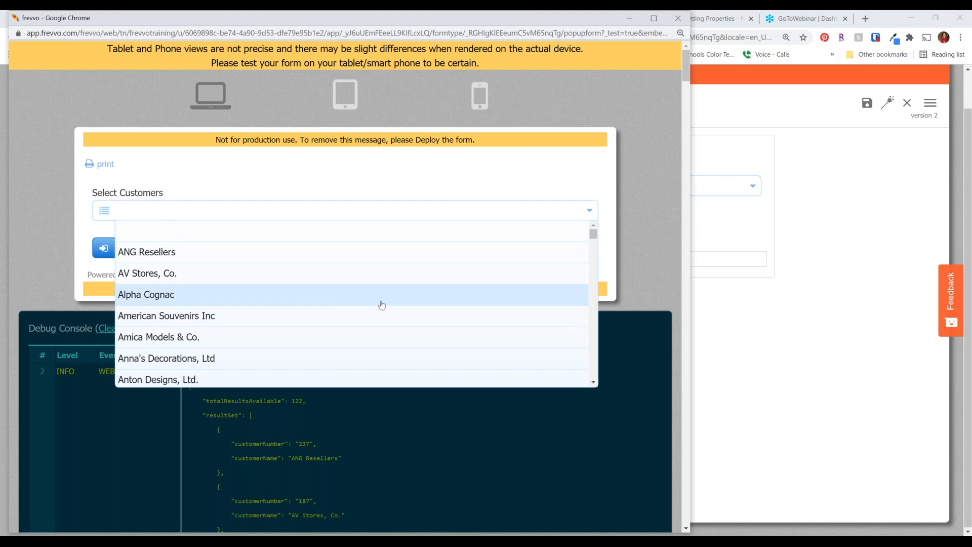
pyautogui.scroll(-1, 382, 304)
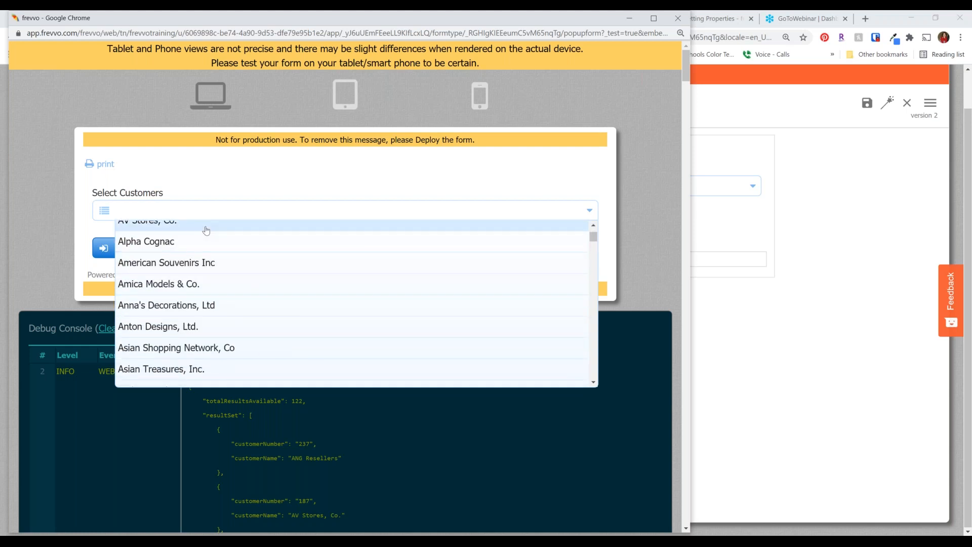
pyautogui.scroll(1, 192, 314)
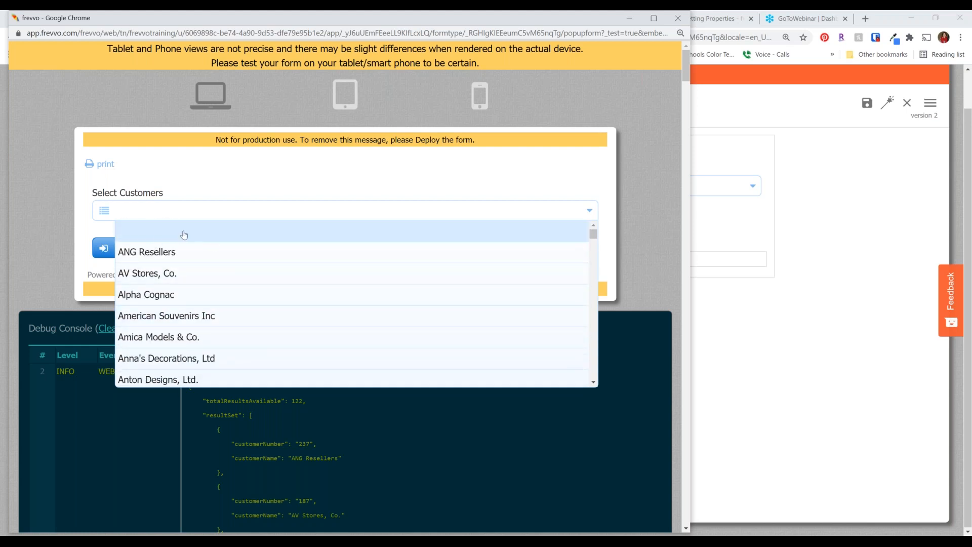
pyautogui.click(590, 212)
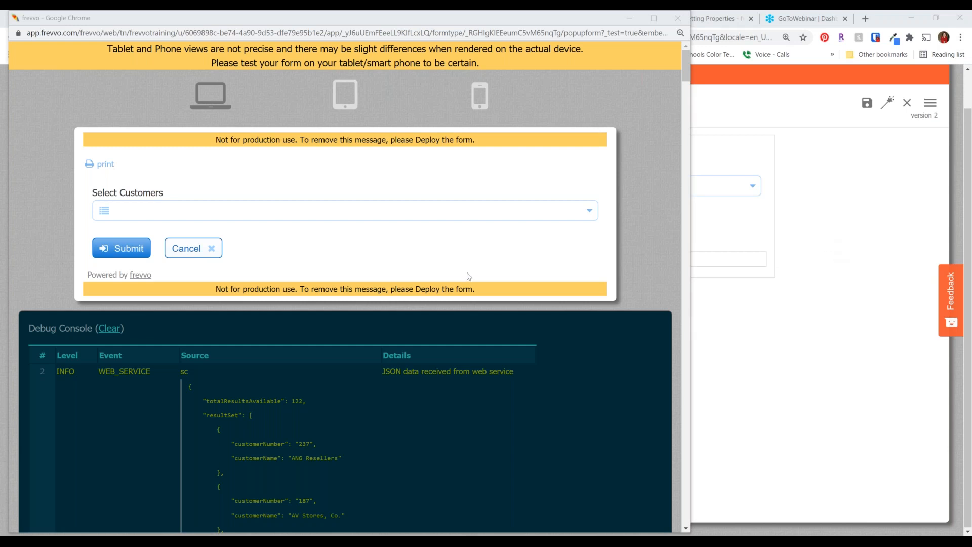
pyautogui.click(678, 20)
# Review the Select Customers dropdown's options URL, value binding and label binding
pyautogui.click(131, 156)
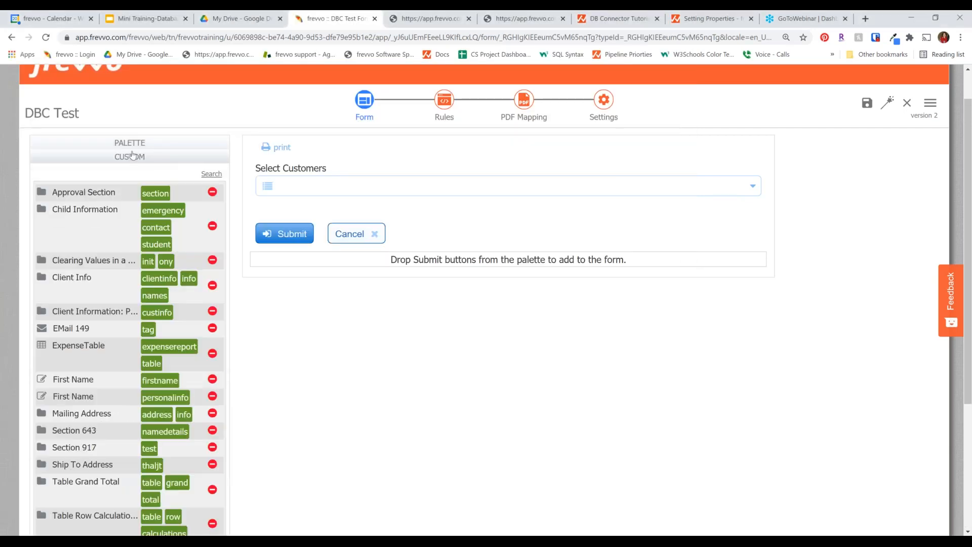
pyautogui.click(131, 158)
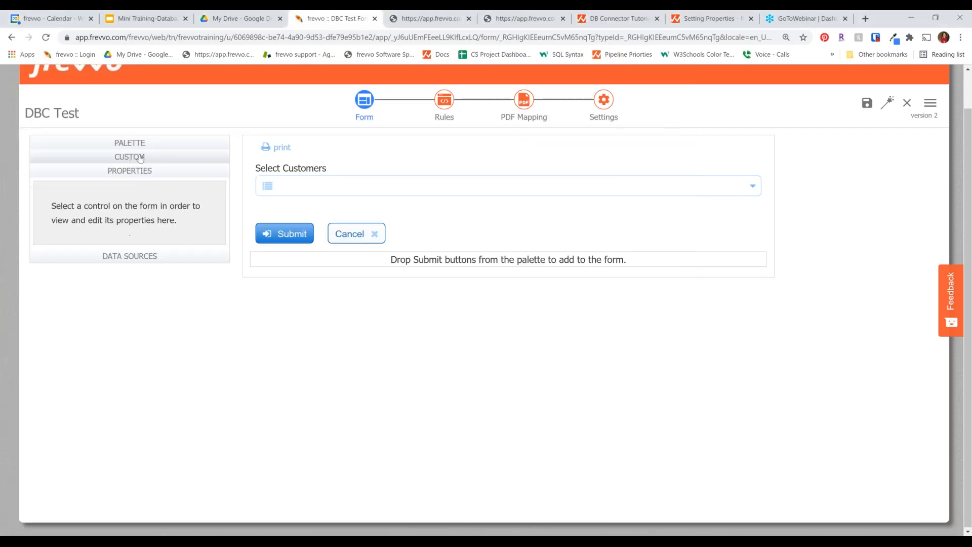
pyautogui.click(284, 168)
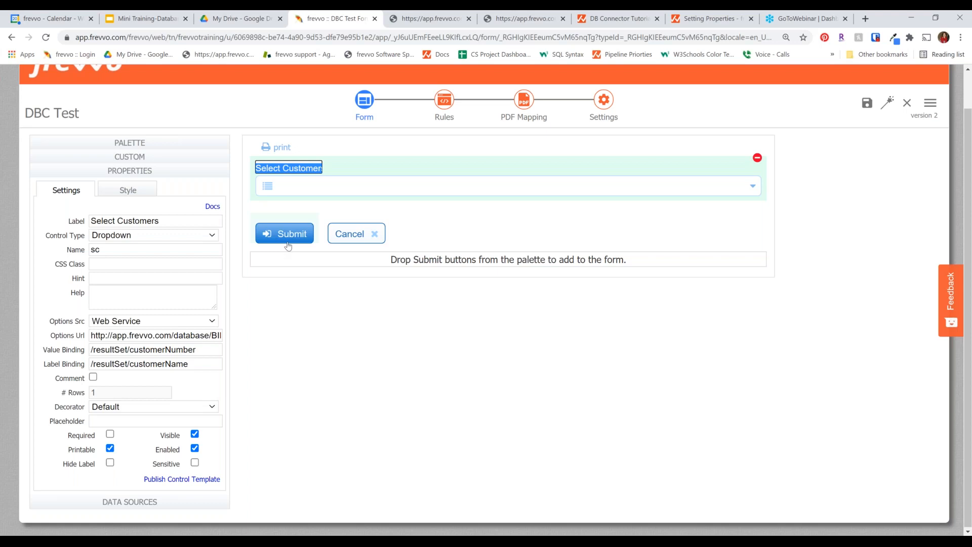
pyautogui.click(177, 335)
pyautogui.click(172, 349)
pyautogui.click(177, 363)
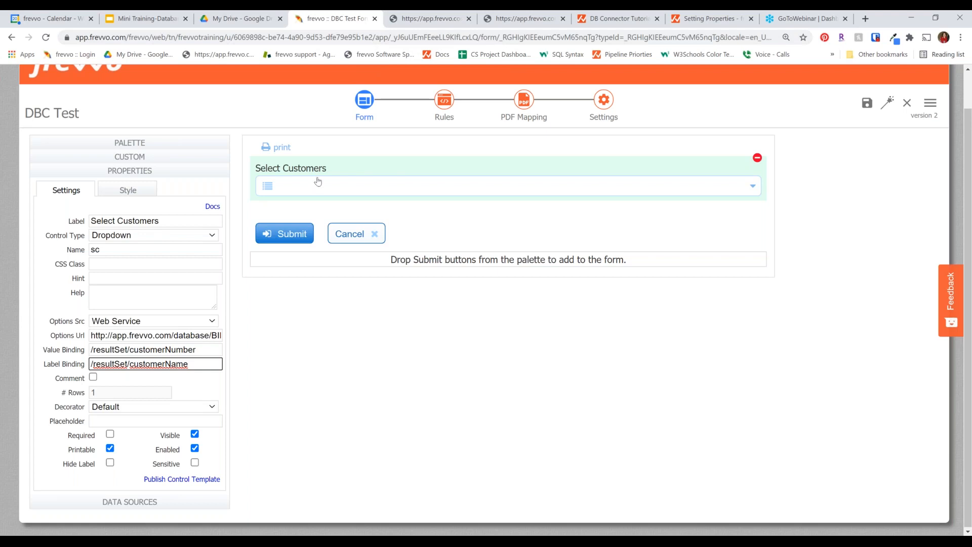
# Add a second dropdown below Select Customers and label it Select Order
pyautogui.click(172, 147)
pyautogui.moveTo(65, 162); pyautogui.dragTo(469, 197)
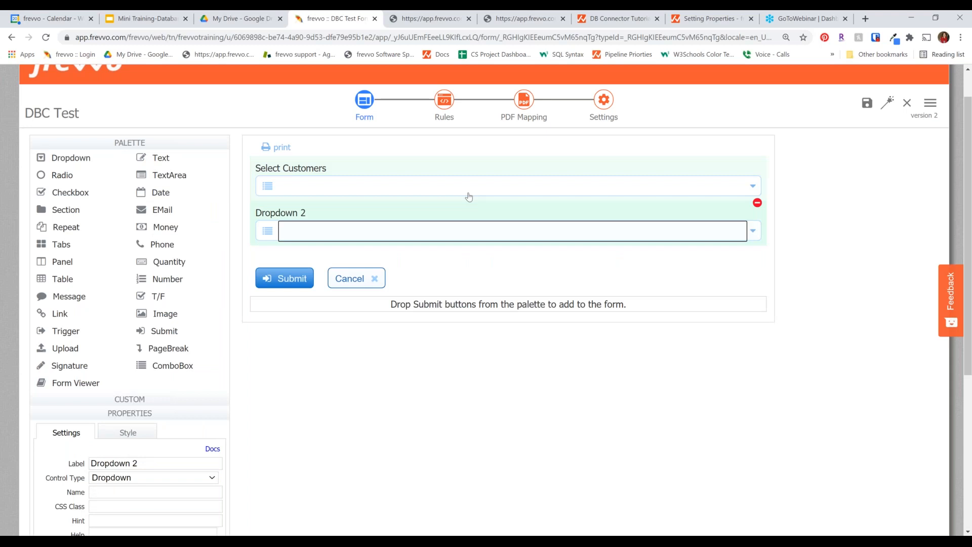
pyautogui.click(299, 213)
pyautogui.write('Select Order')
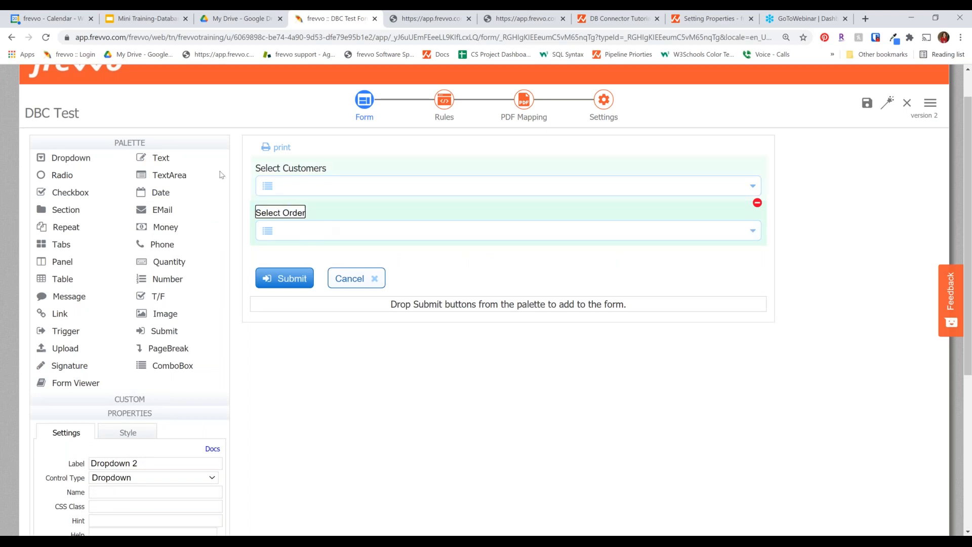
# Set the Select Order dropdown's name to so and its options source to Web Service
pyautogui.click(168, 146)
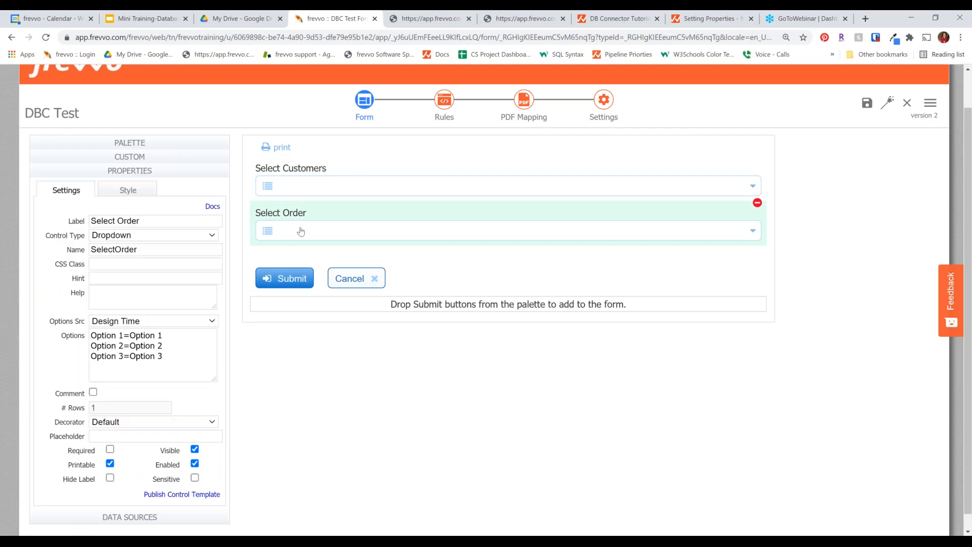
pyautogui.click(116, 249)
pyautogui.doubleClick(118, 251)
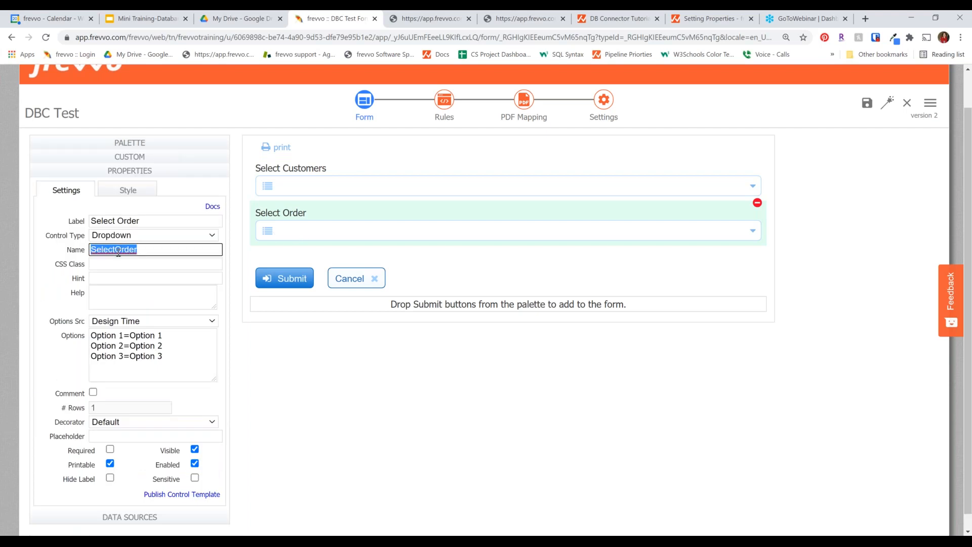
pyautogui.write('so')
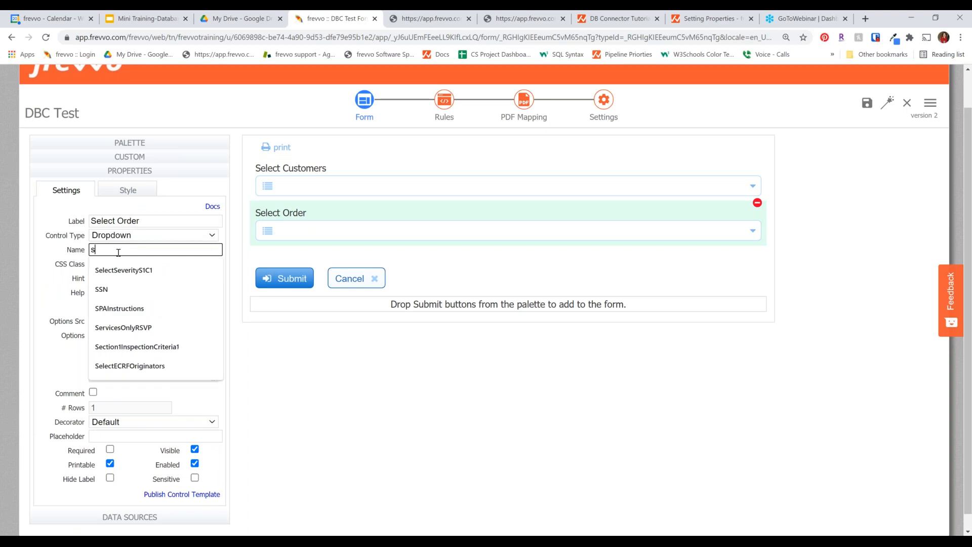
pyautogui.press('Tab')
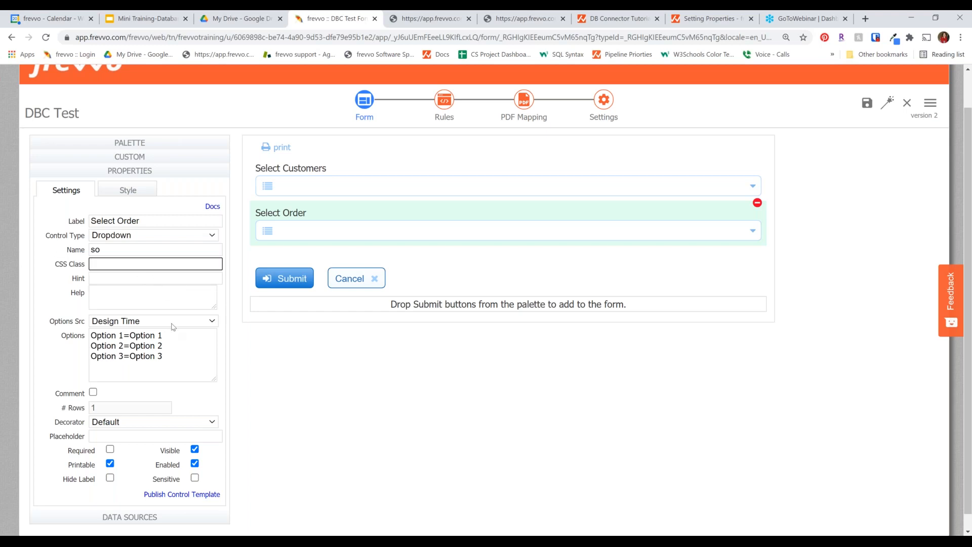
pyautogui.click(144, 322)
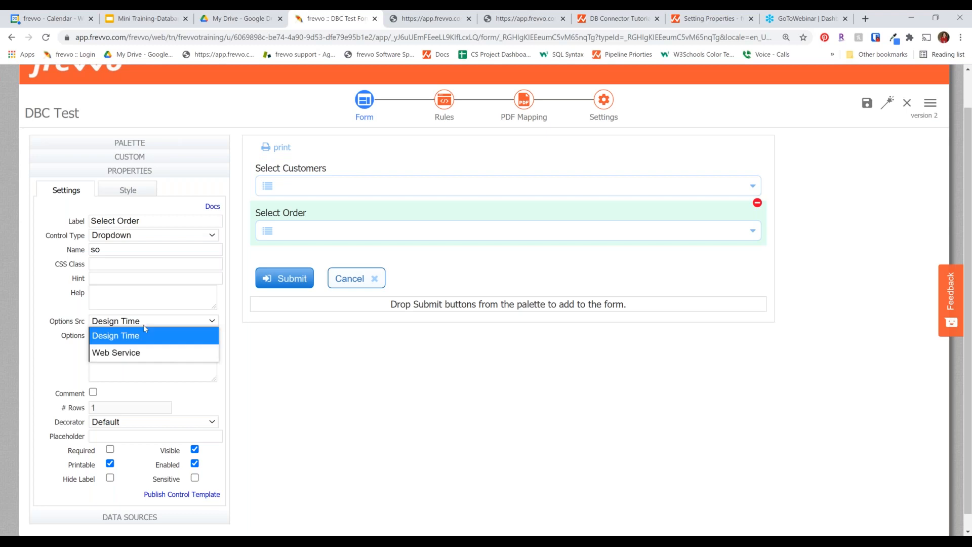
pyautogui.click(150, 352)
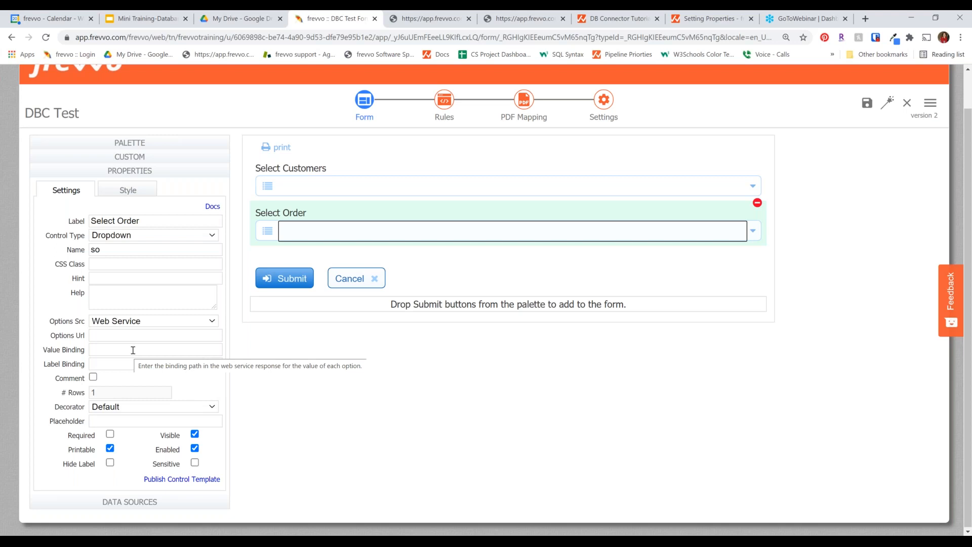
# Review the Select Order setup in the training slides and the ordersByCustomer query in the DB Connector Tutorial
pyautogui.click(154, 23)
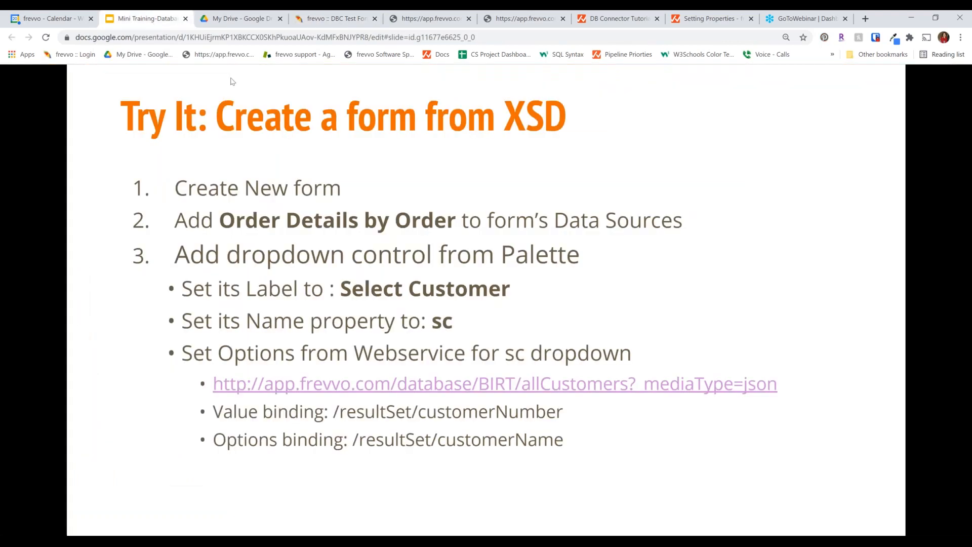
pyautogui.press('Right')
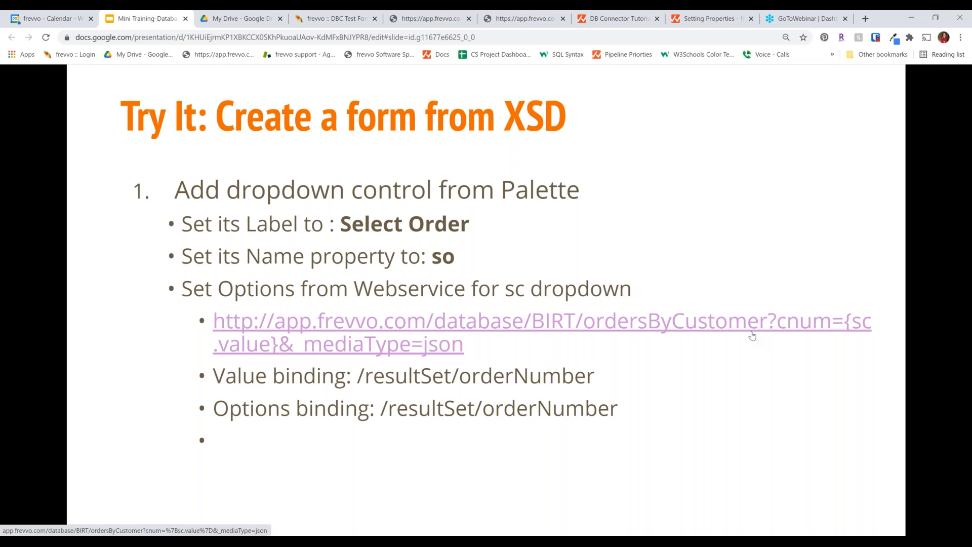
pyautogui.click(608, 20)
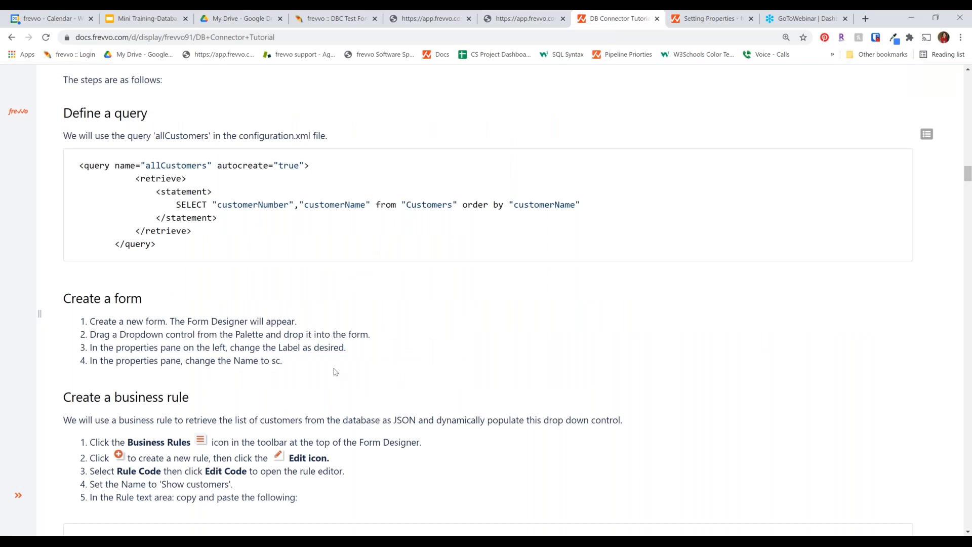
pyautogui.scroll(-12, 335, 372)
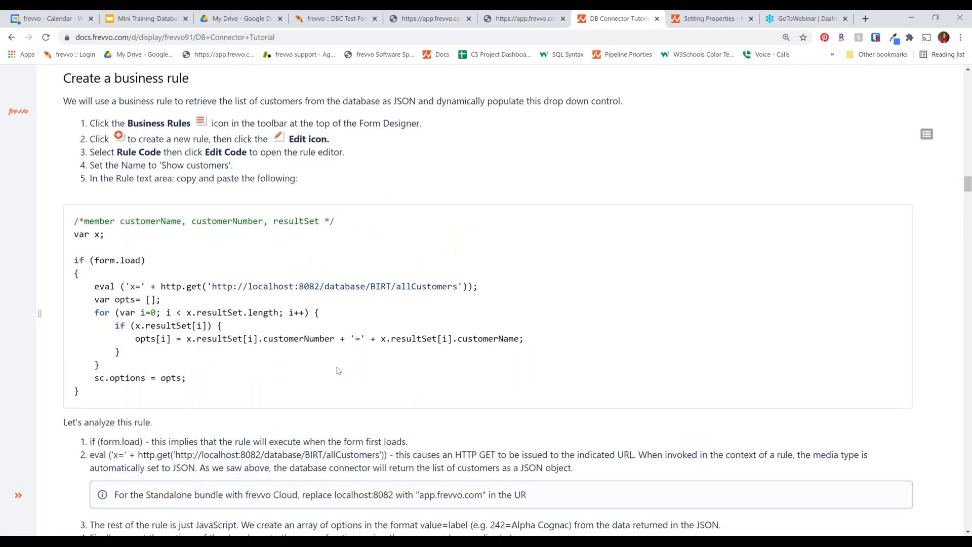
pyautogui.scroll(-6, 338, 371)
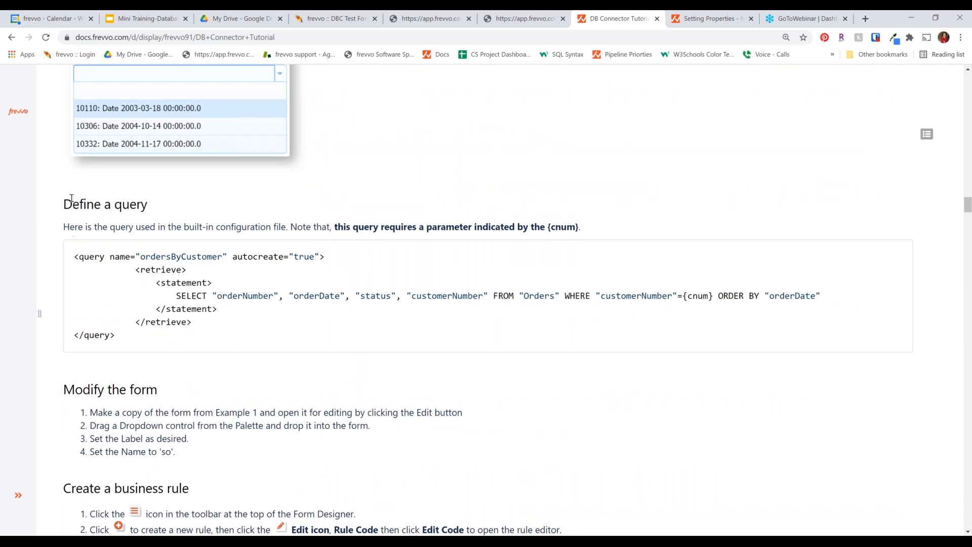
pyautogui.moveTo(74, 257); pyautogui.dragTo(211, 341)
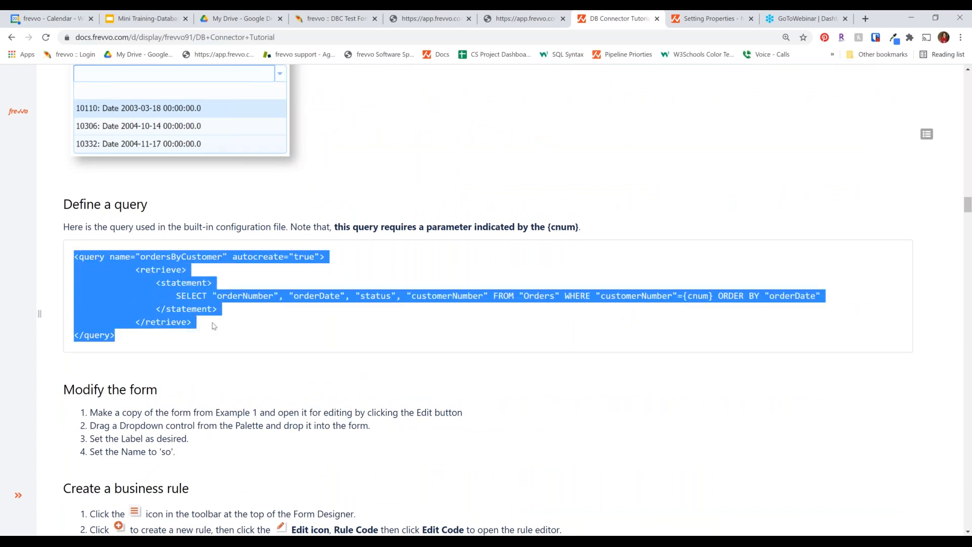
pyautogui.click(243, 297)
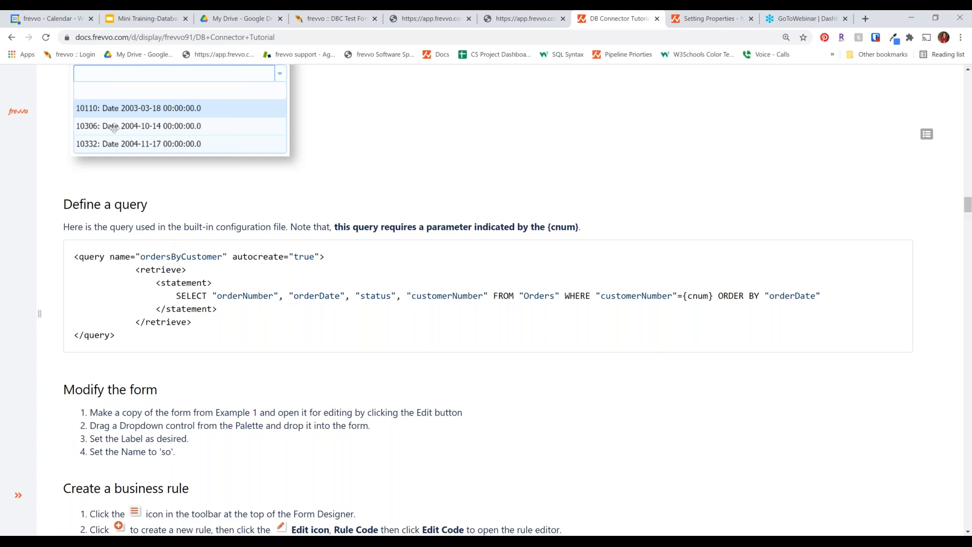
pyautogui.scroll(1, 122, 128)
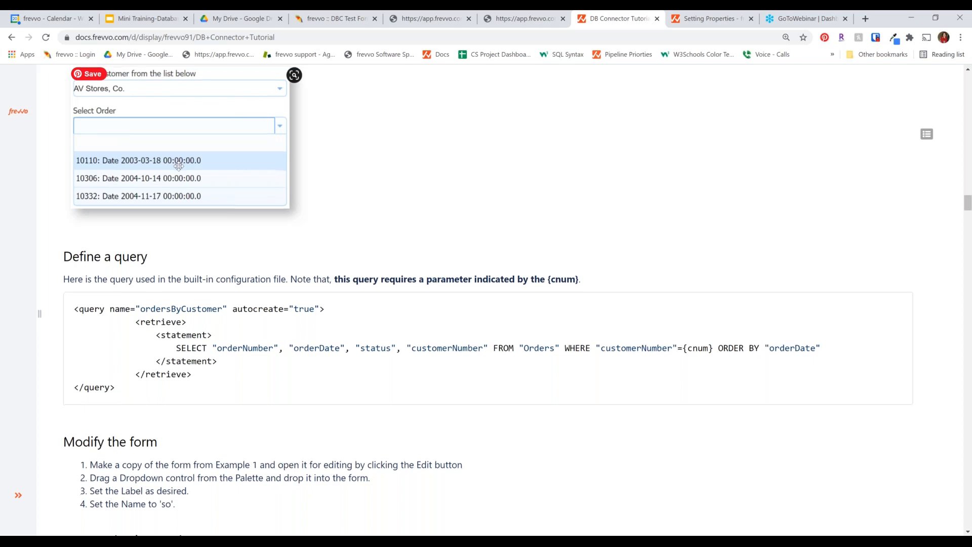
# Examine the tutorial's Show orders rule code and the ordersByCustomer query columns, and compare them with the Select Order slide
pyautogui.scroll(-5, 285, 321)
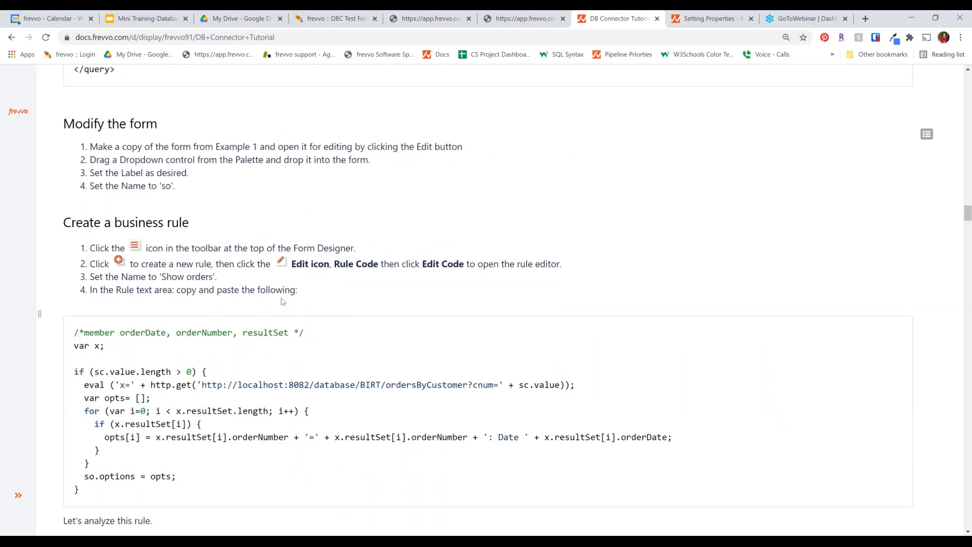
pyautogui.moveTo(155, 438); pyautogui.dragTo(301, 440)
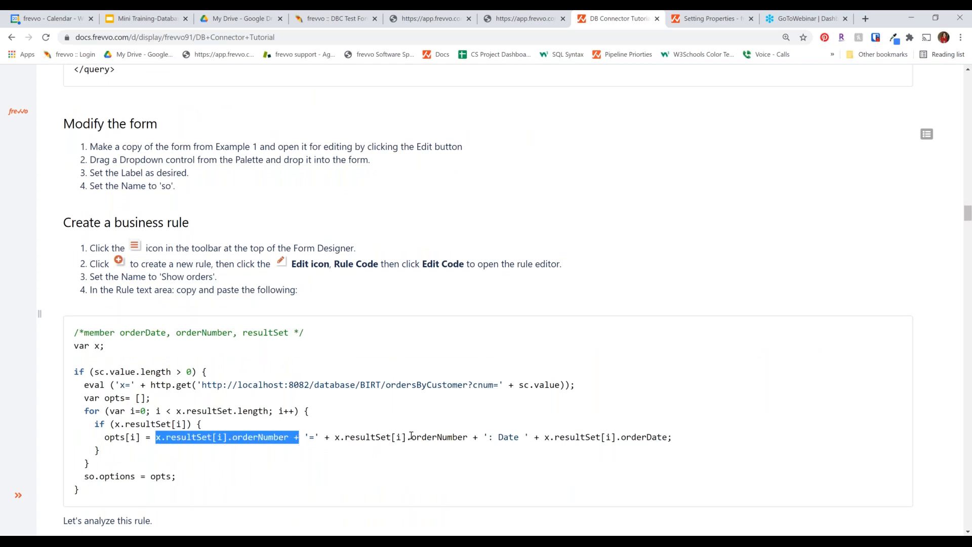
pyautogui.click(521, 438)
pyautogui.moveTo(488, 437); pyautogui.dragTo(711, 445)
pyautogui.click(710, 444)
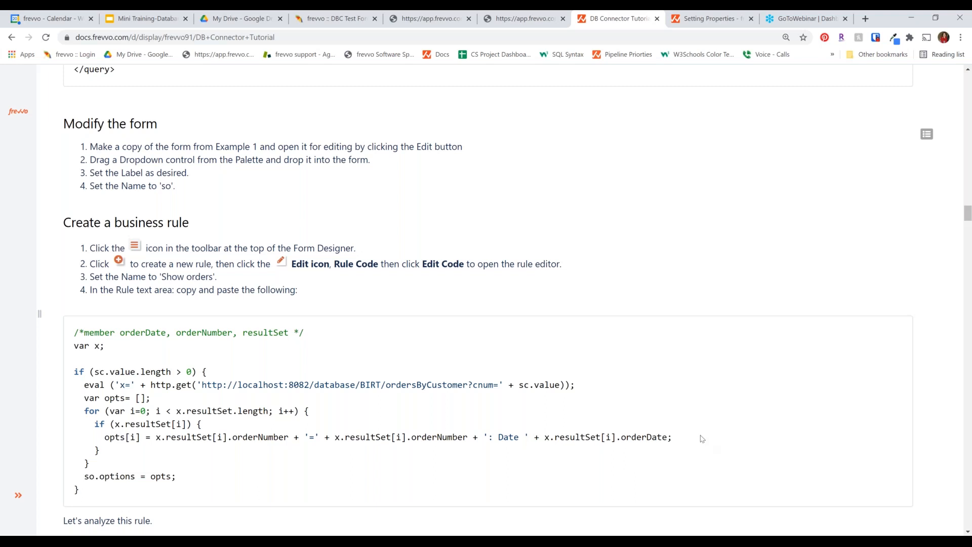
pyautogui.scroll(5, 256, 393)
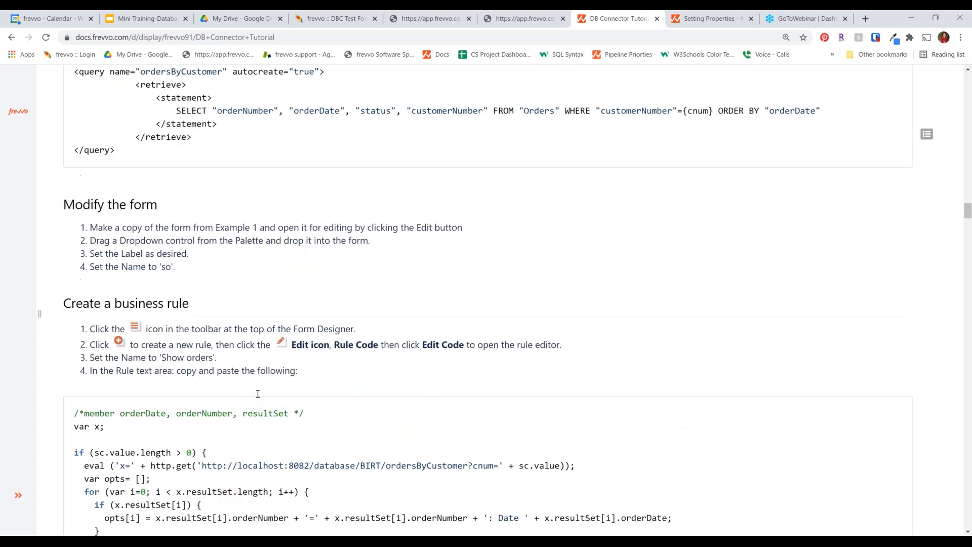
pyautogui.moveTo(222, 296); pyautogui.dragTo(512, 299)
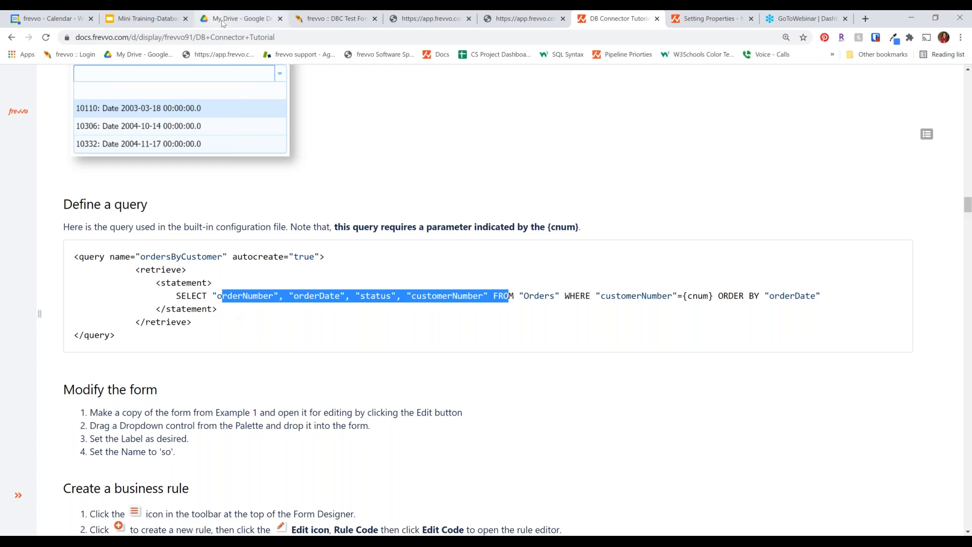
pyautogui.click(314, 21)
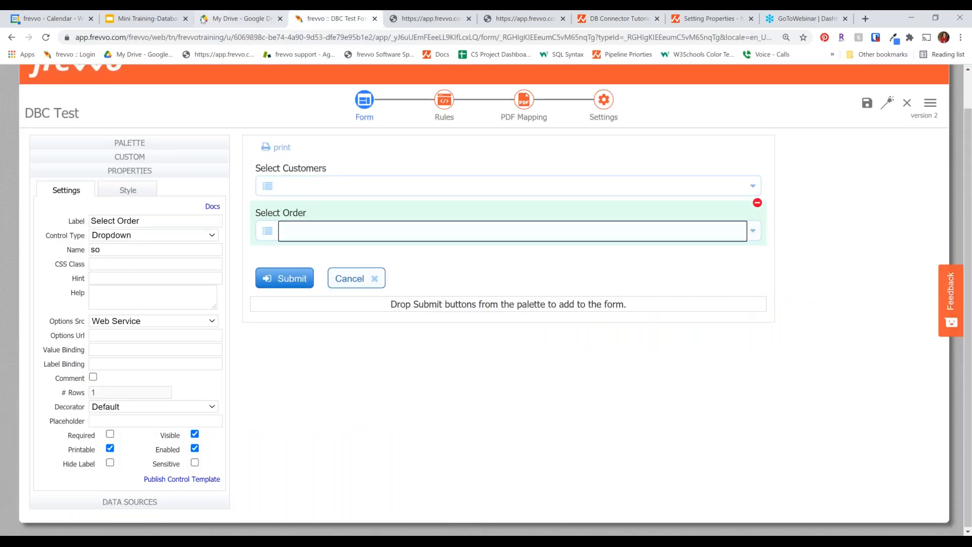
pyautogui.click(155, 23)
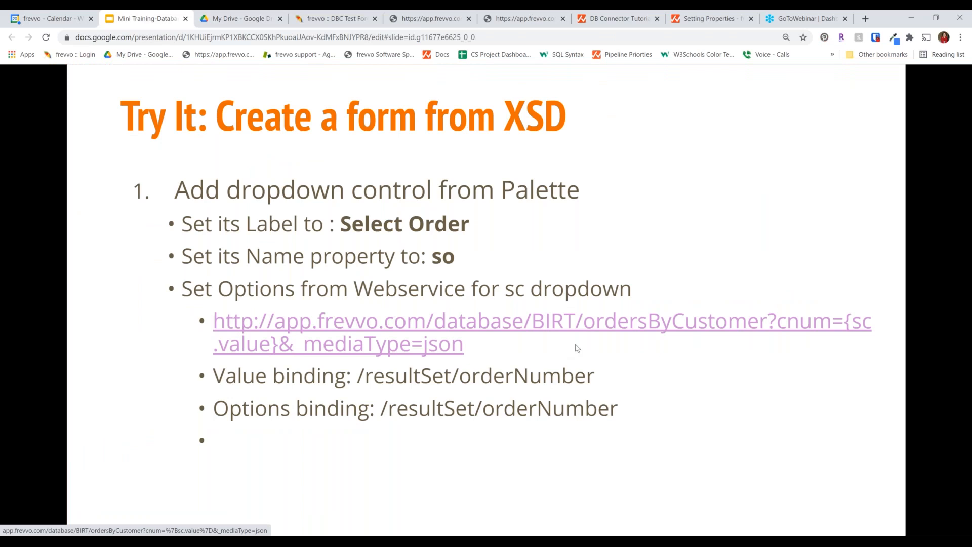
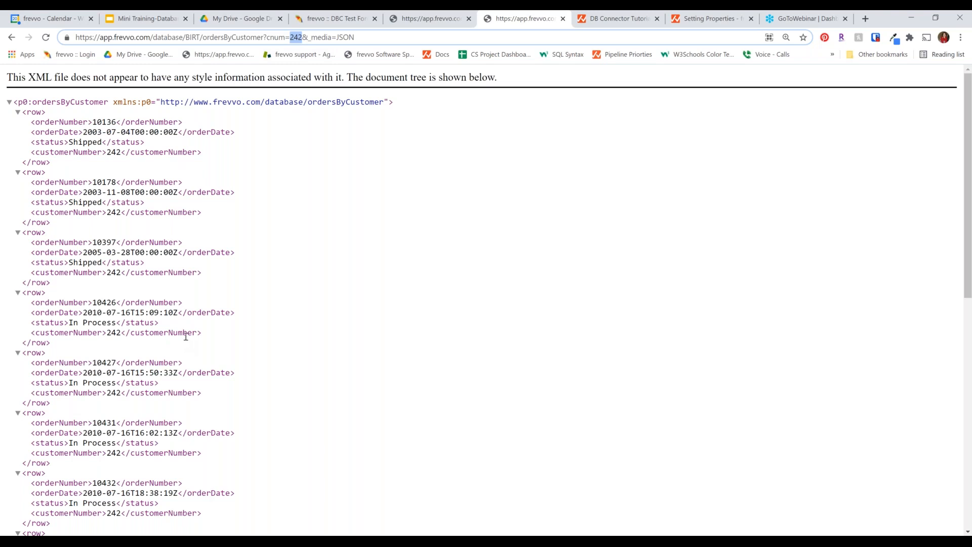
# Try to load the ordersByCustomer web service results for a different customer number
pyautogui.write('150q')
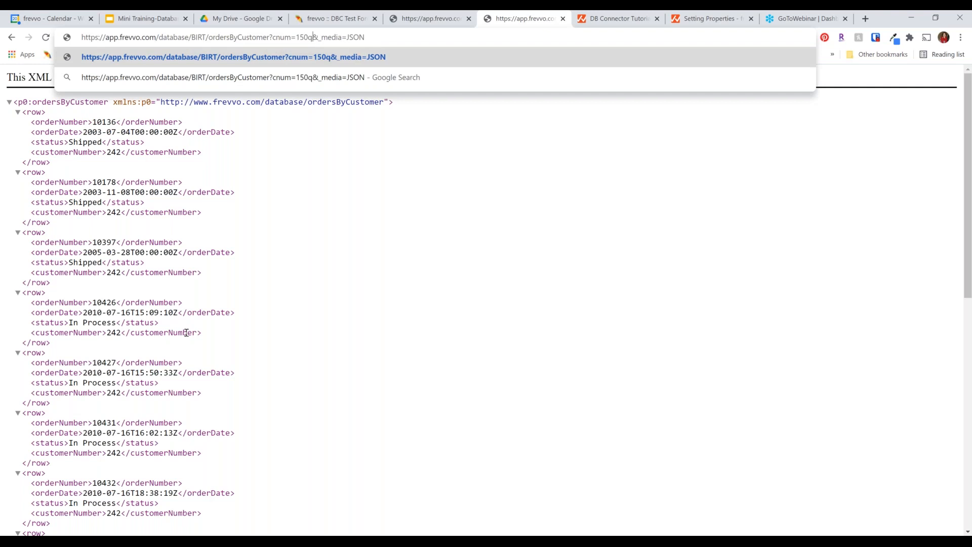
pyautogui.press('BackSpace')
pyautogui.press('Down')
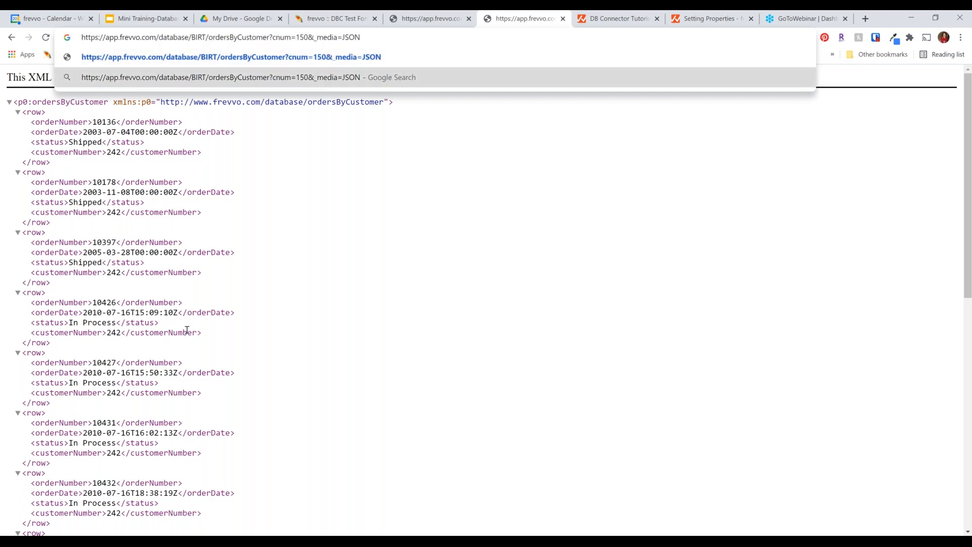
pyautogui.press('Return')
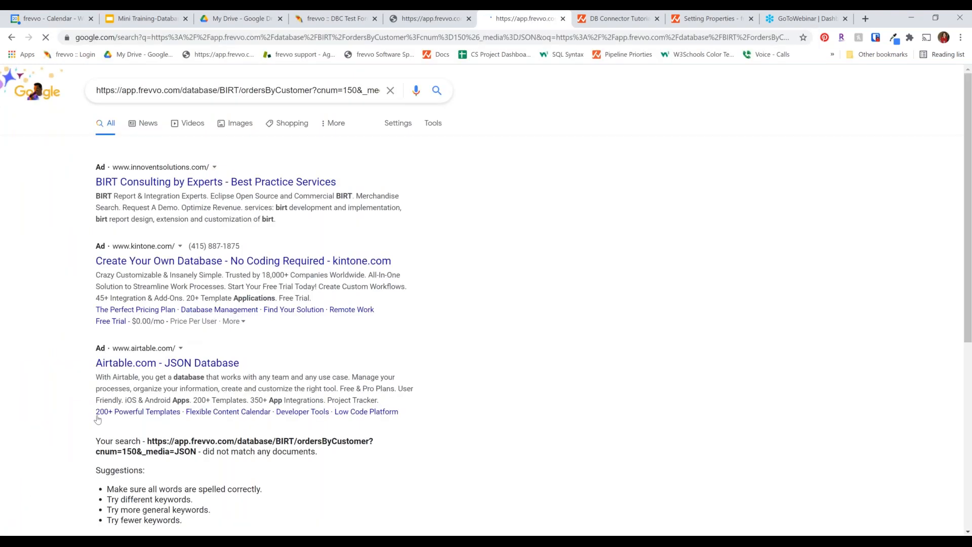
# Try to load the ordersByCustomer URL again with the cnum value enclosed in double quotes
pyautogui.click(127, 91)
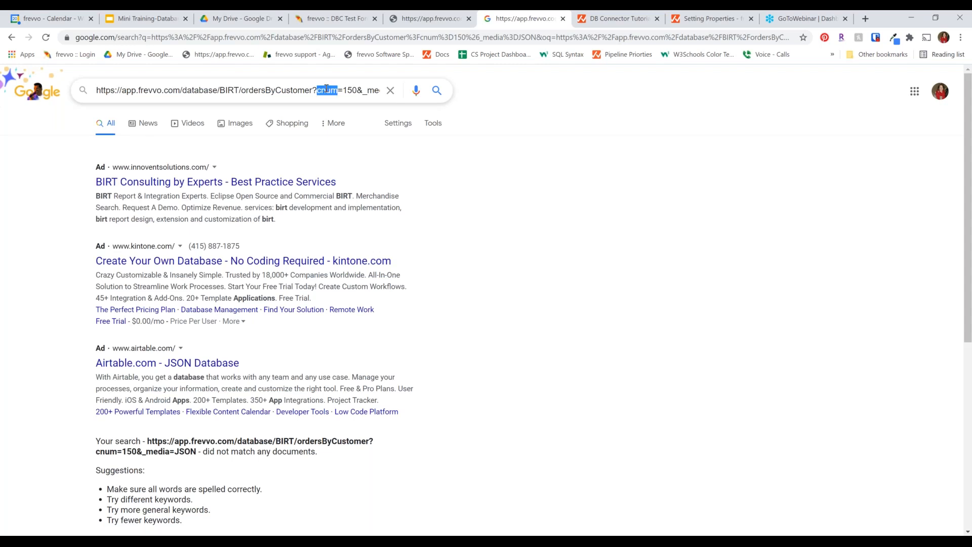
pyautogui.tripleClick(326, 90)
pyautogui.hotkey('ctrl', 'c')
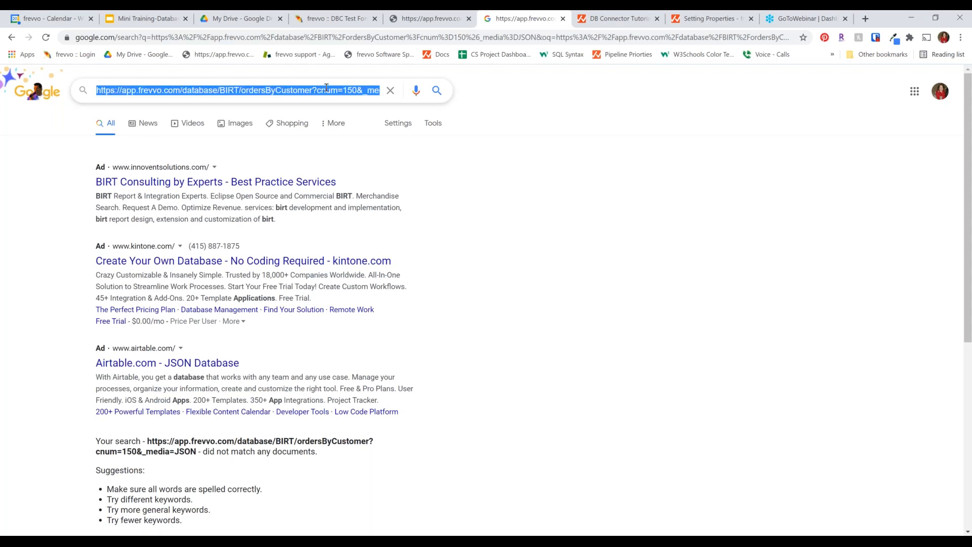
pyautogui.click(327, 38)
pyautogui.hotkey('ctrl', 'v')
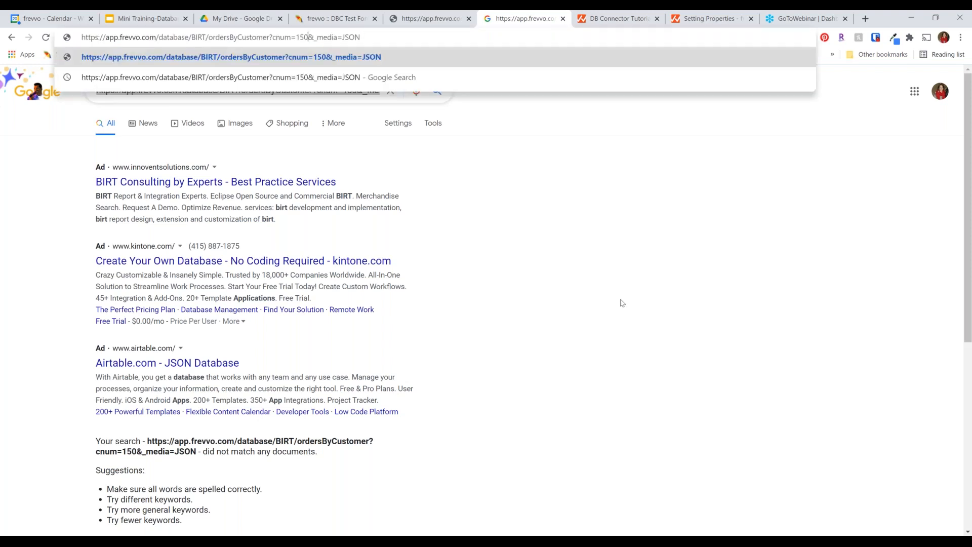
pyautogui.press('Left')
pyautogui.press('Left')
pyautogui.press('Left')
pyautogui.press('Left')
pyautogui.press('Left')
pyautogui.press('Left')
pyautogui.press('Left')
pyautogui.press('Left')
pyautogui.press('Left')
pyautogui.press('Left')
pyautogui.press('Left')
pyautogui.press('Left')
pyautogui.write('"')
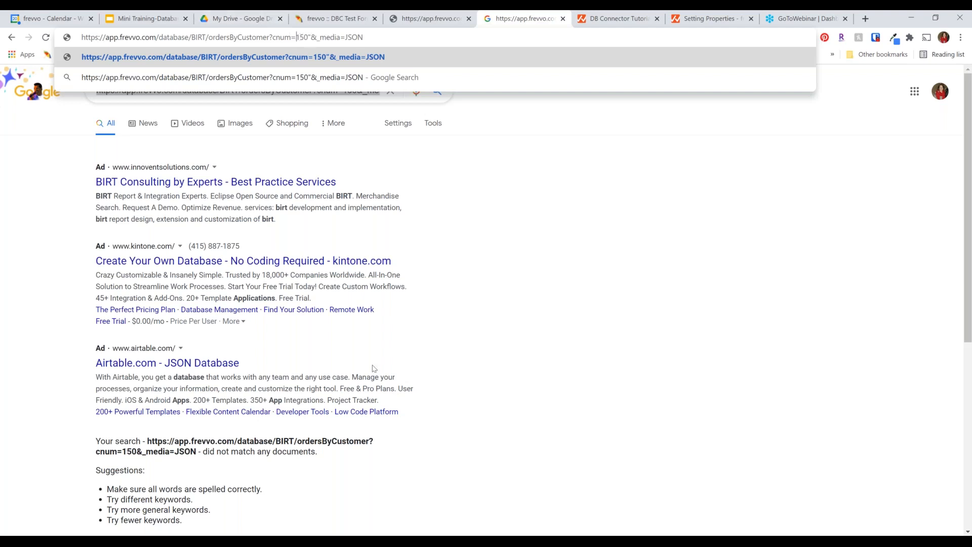
pyautogui.press('Left')
pyautogui.press('Left')
pyautogui.press('Left')
pyautogui.press('Left')
pyautogui.write('"')
pyautogui.press('End')
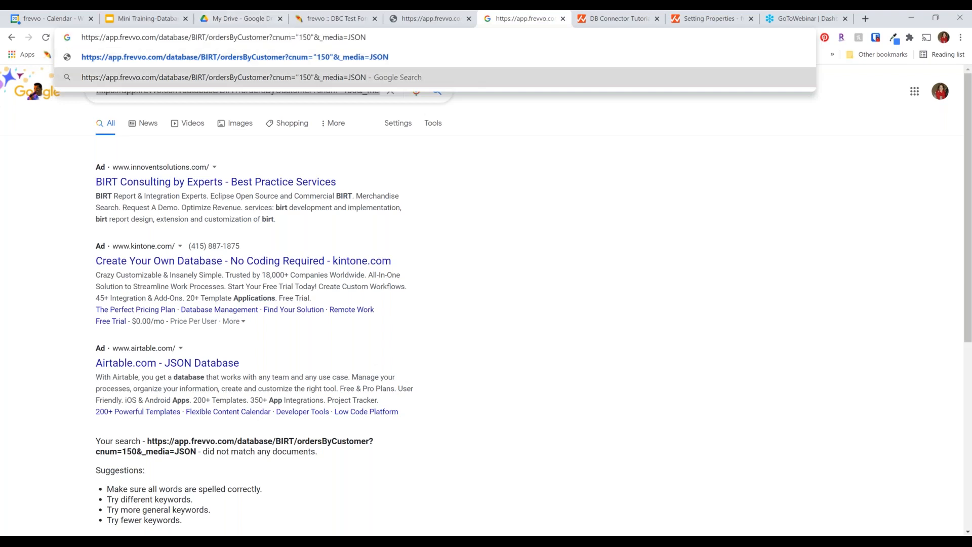
pyautogui.press('Return')
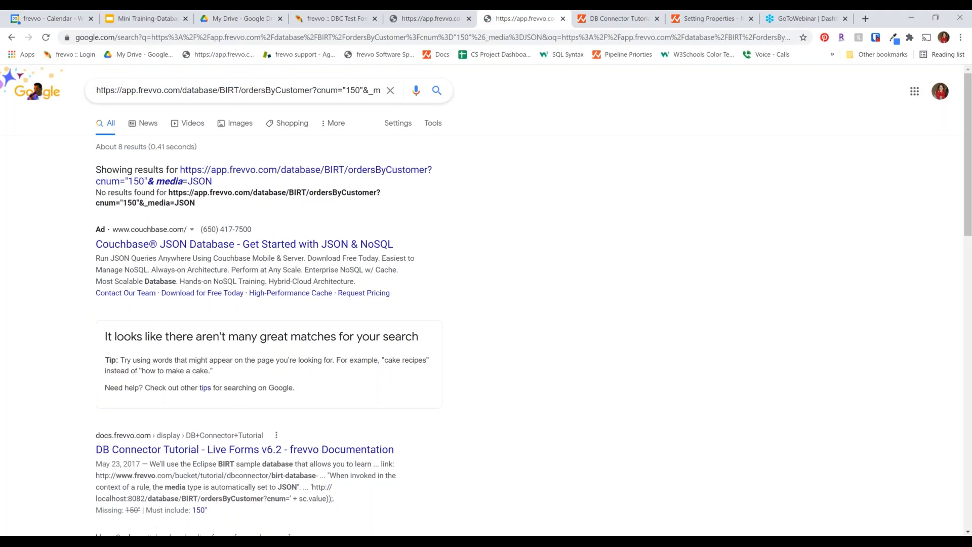
# Go back to the original ordersByCustomer XML results and examine the orderNumber, orderDate, status and customerNumber fields of a row
pyautogui.click(348, 15)
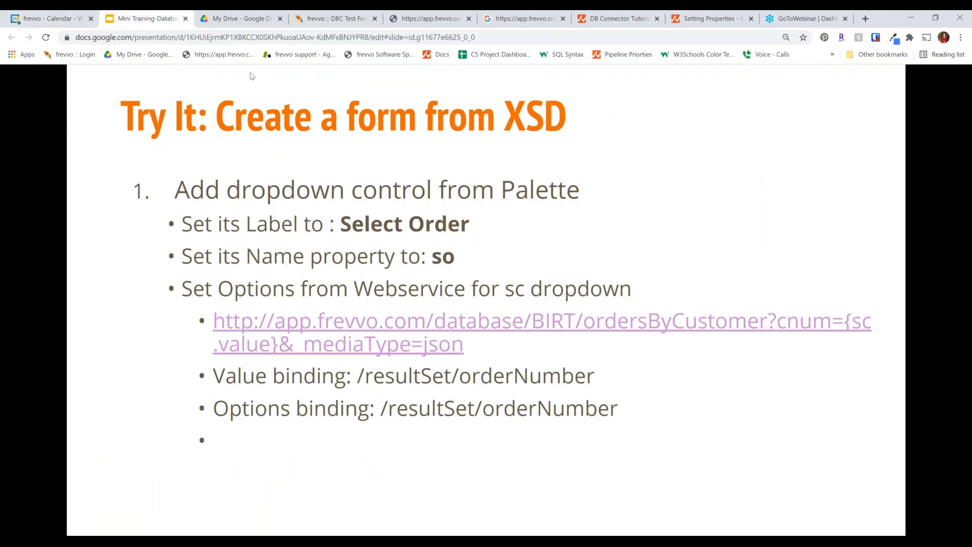
pyautogui.click(147, 18)
pyautogui.click(524, 18)
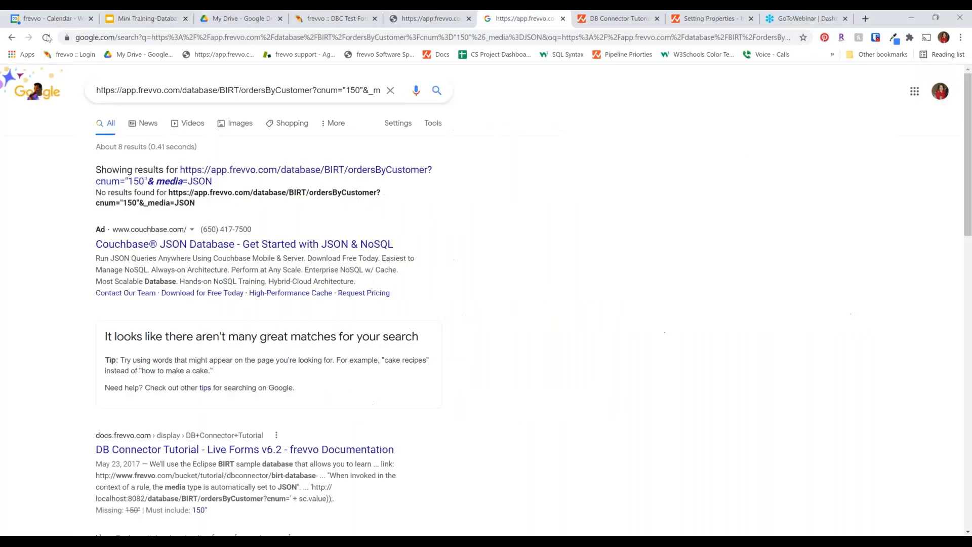
pyautogui.click(11, 37)
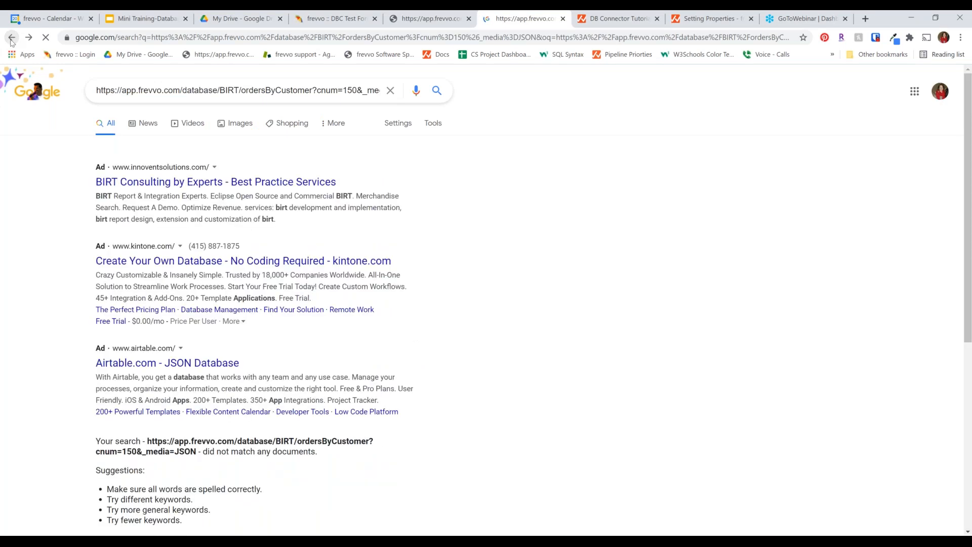
pyautogui.click(11, 39)
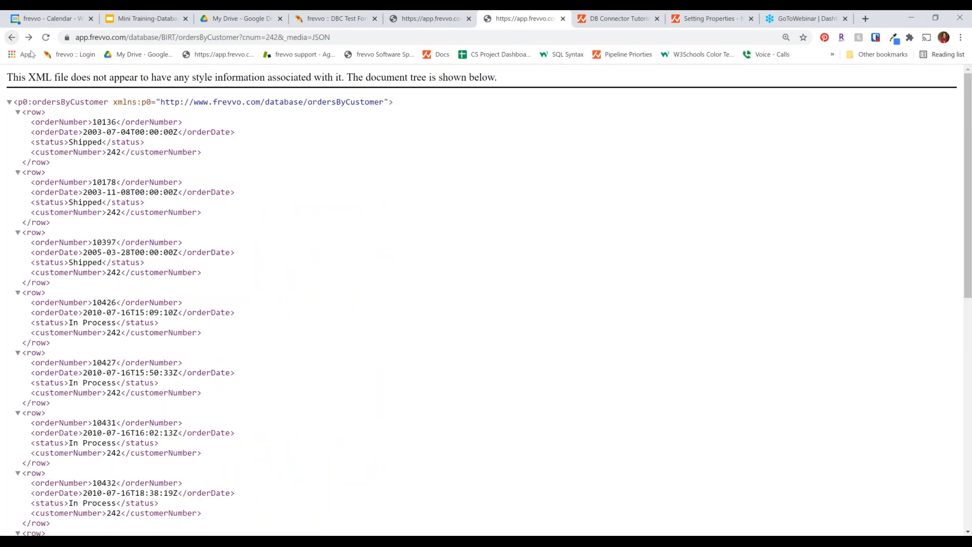
pyautogui.doubleClick(42, 123)
pyautogui.doubleClick(45, 133)
pyautogui.doubleClick(46, 143)
pyautogui.click(51, 158)
pyautogui.doubleClick(52, 152)
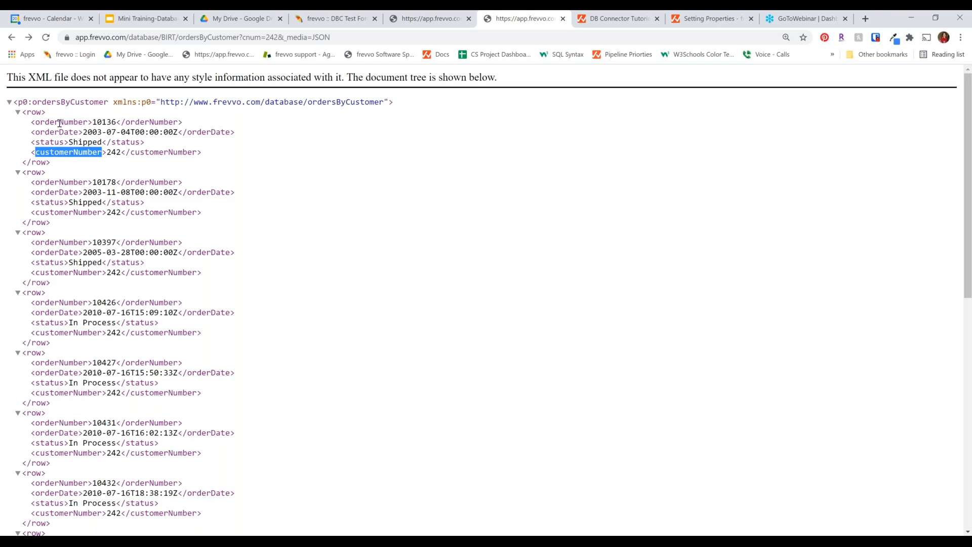
pyautogui.doubleClick(63, 123)
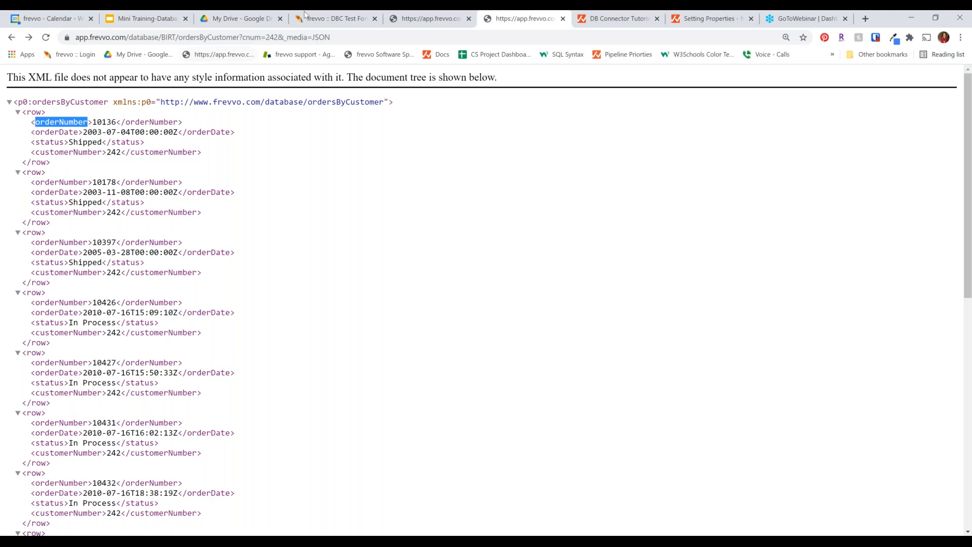
# Check the Select Order dropdown's properties, exit the slide presentation and select the ordersByCustomer options URL on the slide
pyautogui.click(327, 15)
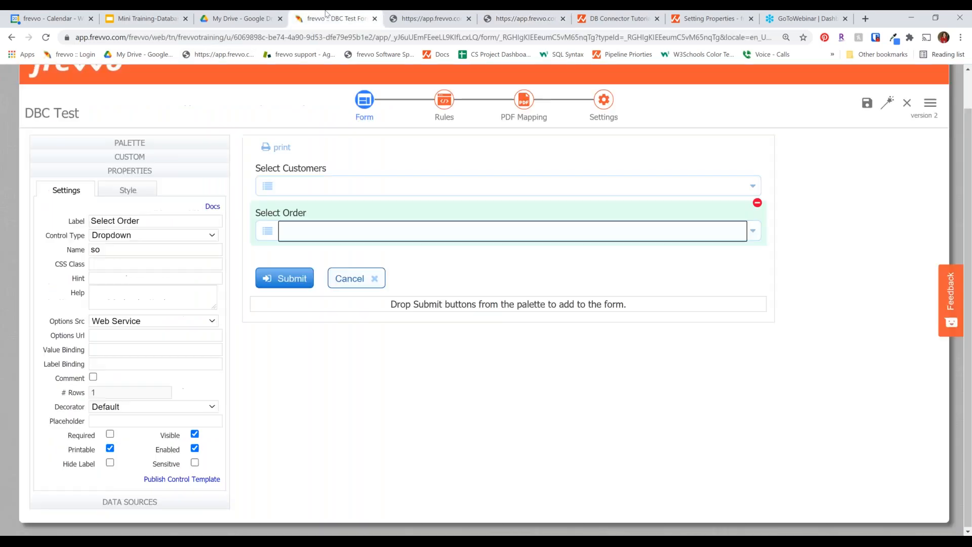
pyautogui.click(326, 210)
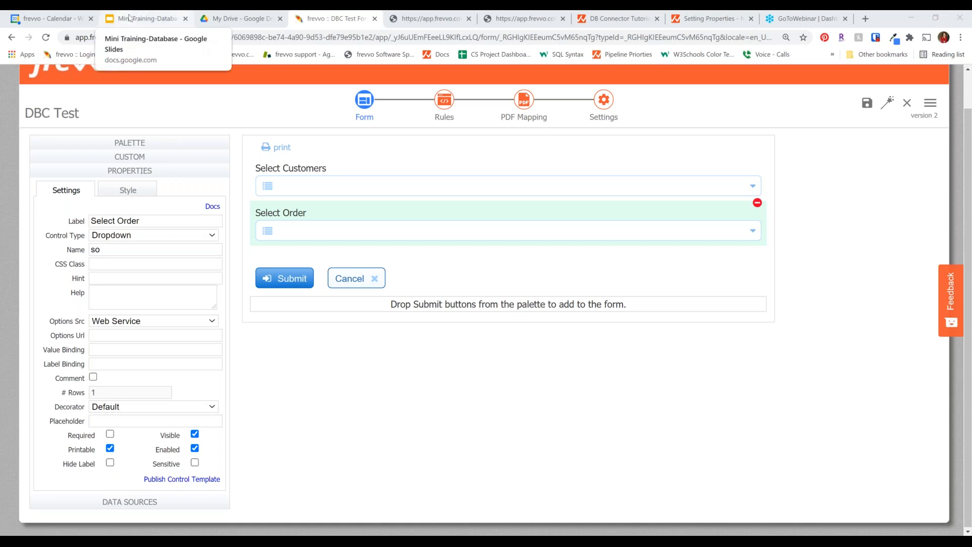
pyautogui.click(130, 19)
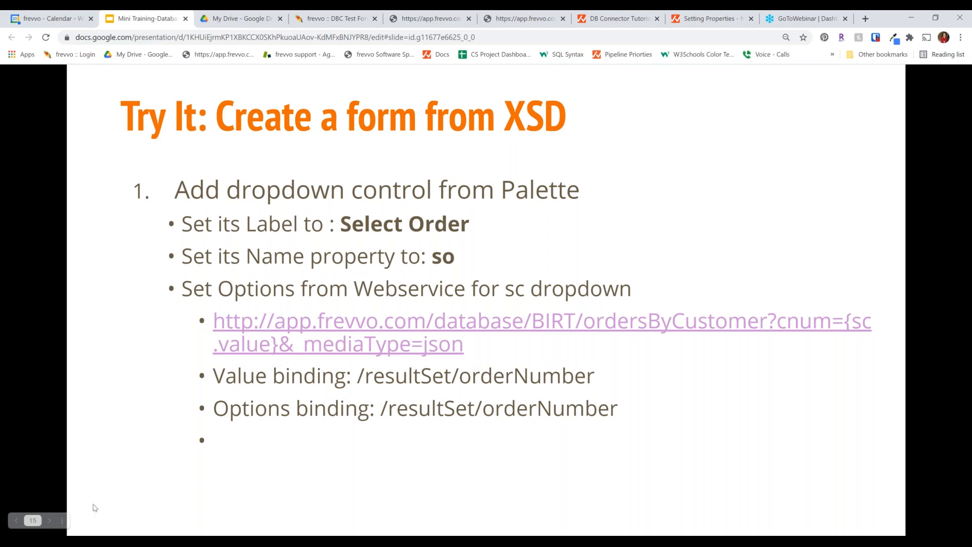
pyautogui.click(62, 520)
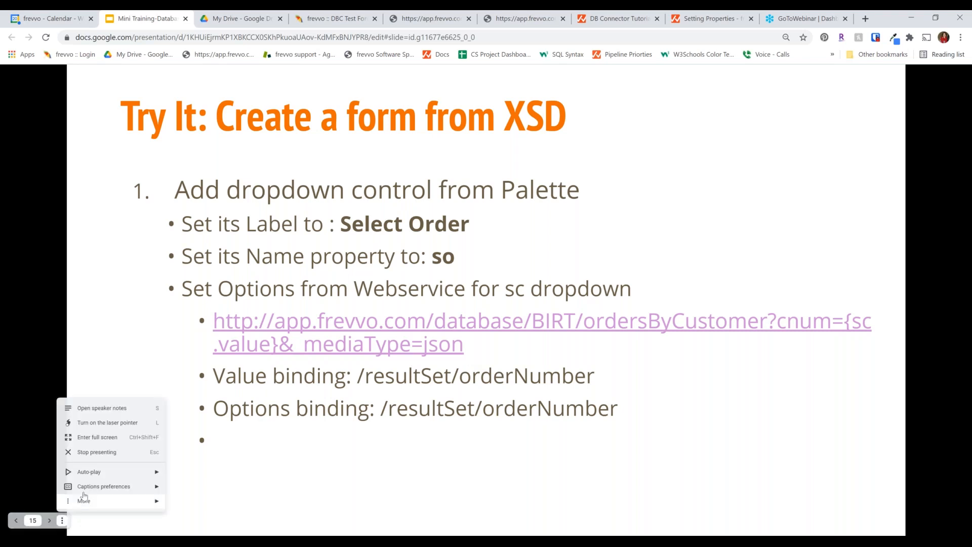
pyautogui.click(94, 437)
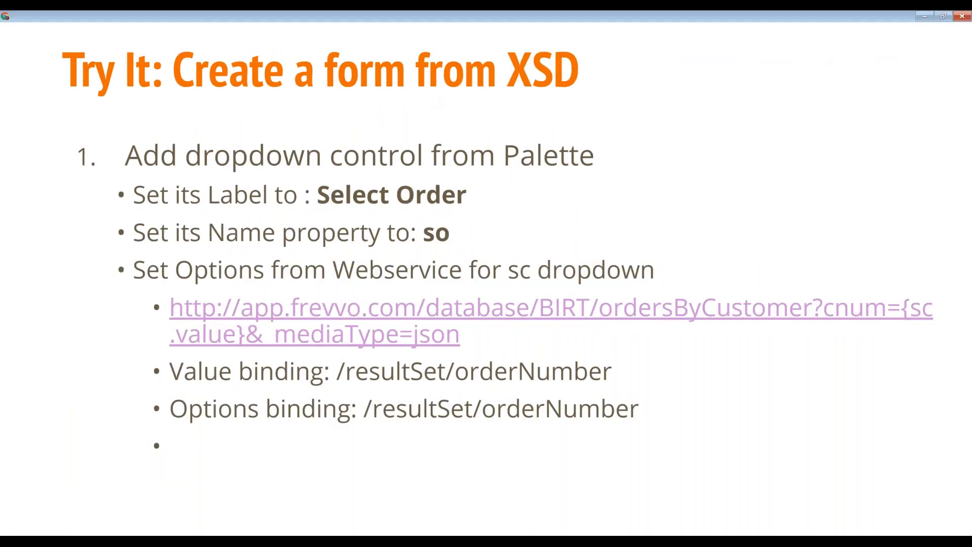
pyautogui.press('Escape')
pyautogui.moveTo(512, 346); pyautogui.dragTo(307, 323)
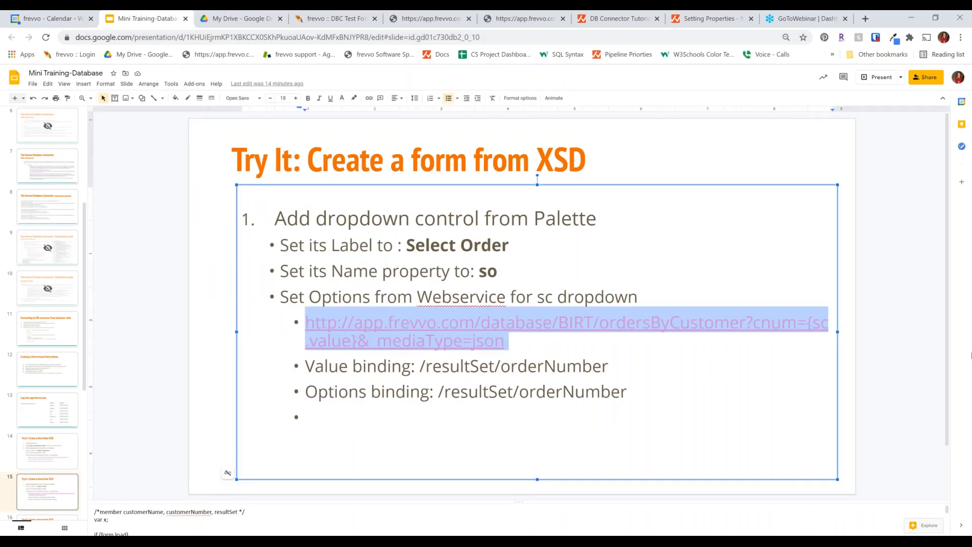
pyautogui.hotkey('alt', 'Tab')
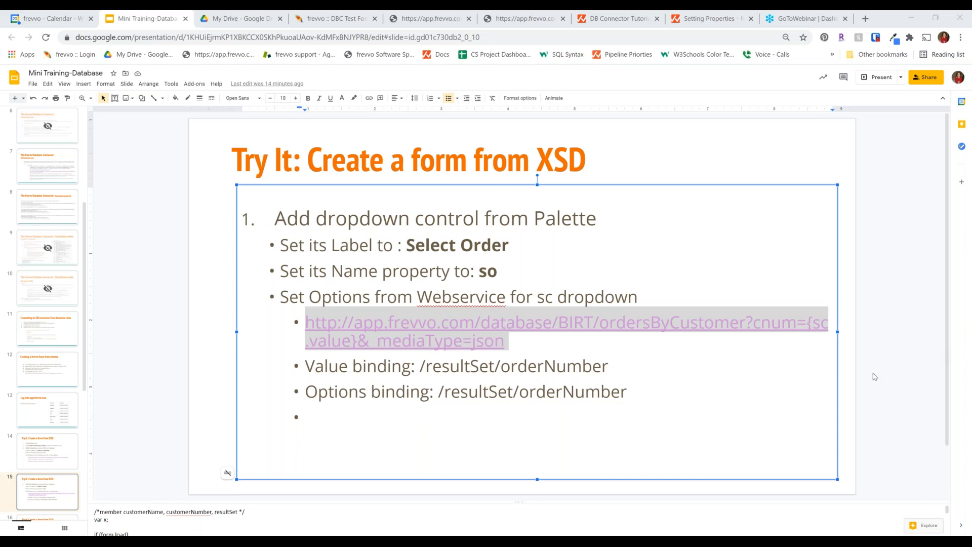
# Set both the value binding and label binding of the Select Order dropdown to /resultSet/orderNumber, copied from the slide
pyautogui.moveTo(422, 367); pyautogui.dragTo(615, 364)
pyautogui.hotkey('ctrl', 'c')
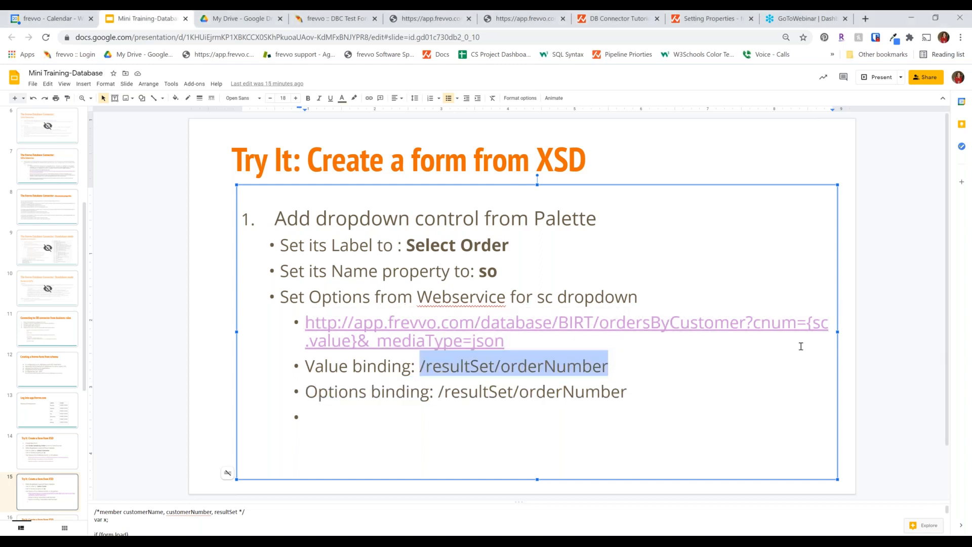
pyautogui.hotkey('alt', 'Tab')
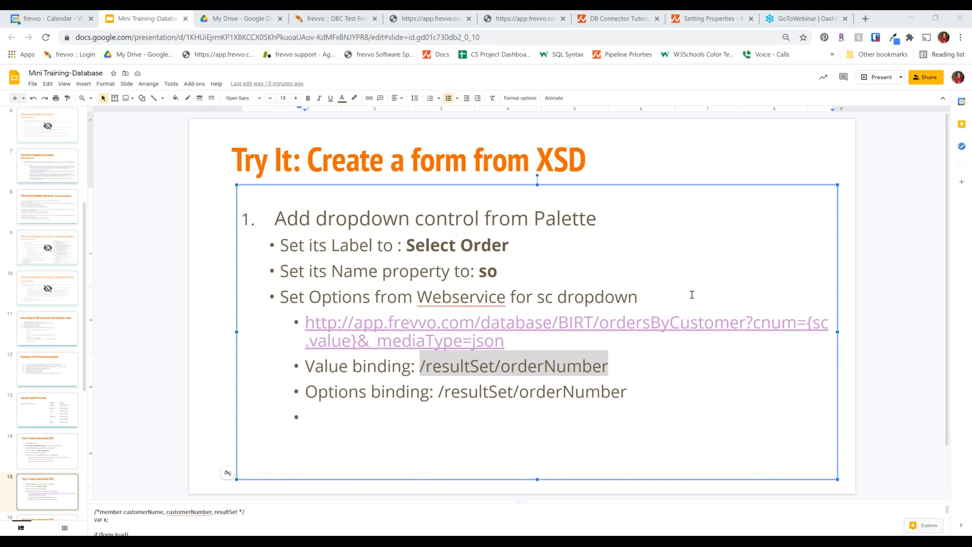
pyautogui.click(340, 18)
pyautogui.click(128, 352)
pyautogui.hotkey('ctrl', 'v')
pyautogui.click(128, 364)
pyautogui.hotkey('ctrl', 'v')
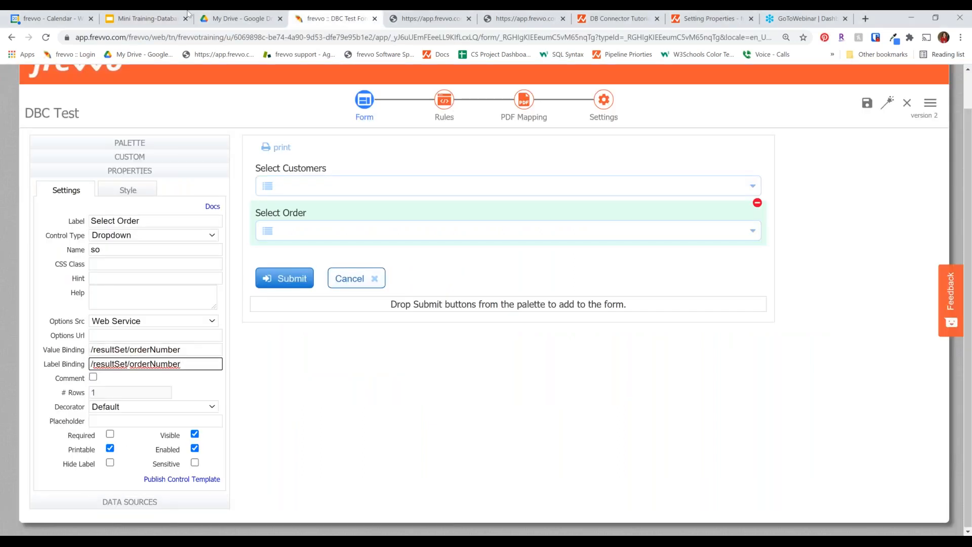
pyautogui.click(145, 18)
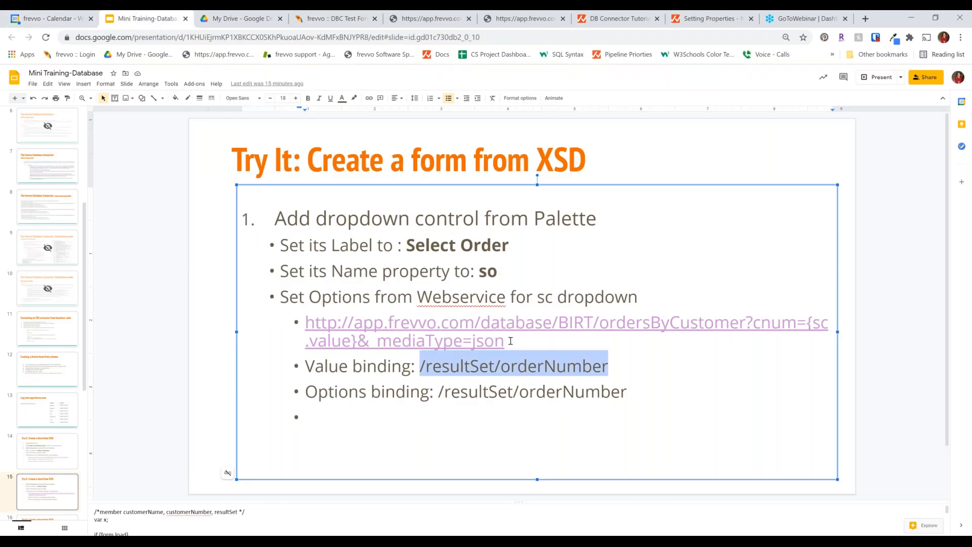
pyautogui.moveTo(506, 341); pyautogui.dragTo(305, 329)
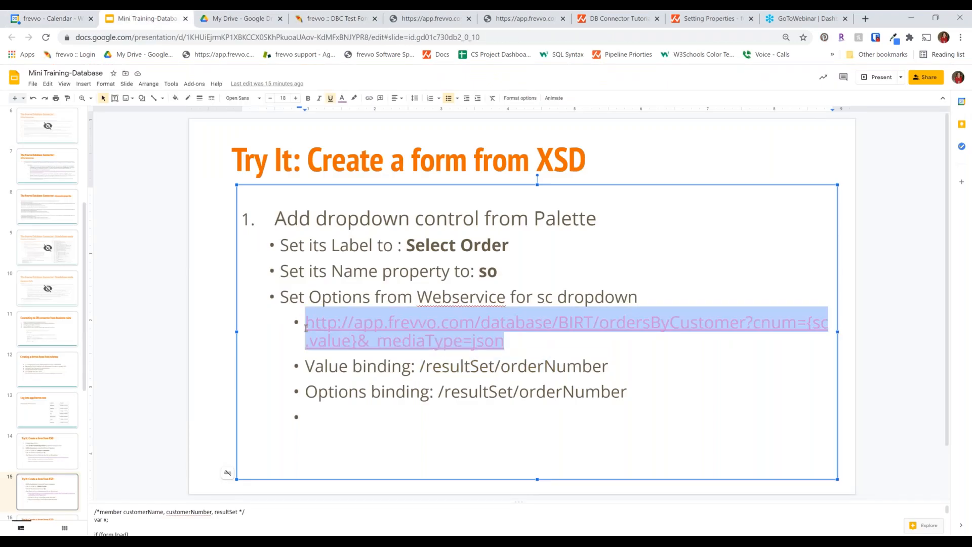
pyautogui.hotkey('ctrl', 'c')
pyautogui.click(329, 18)
pyautogui.click(139, 335)
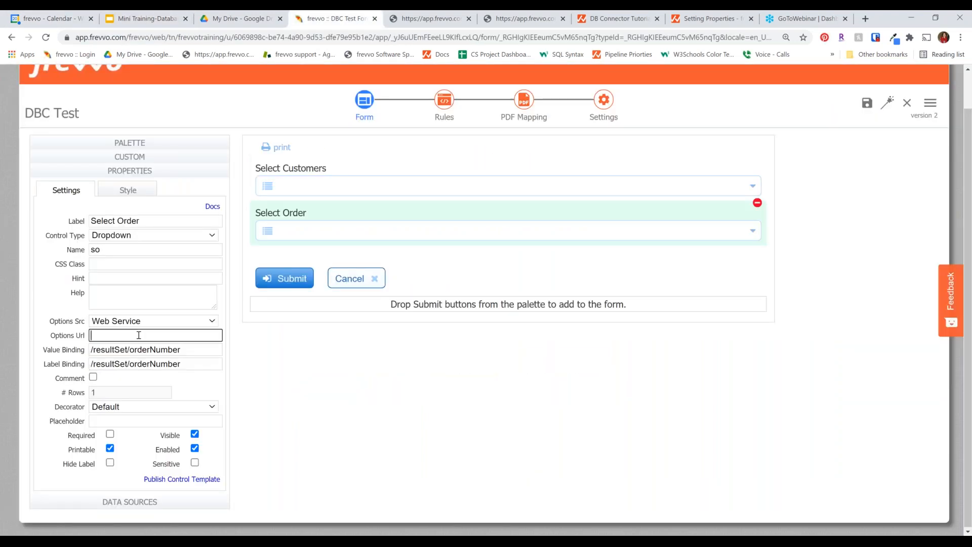
pyautogui.hotkey('ctrl', 'v')
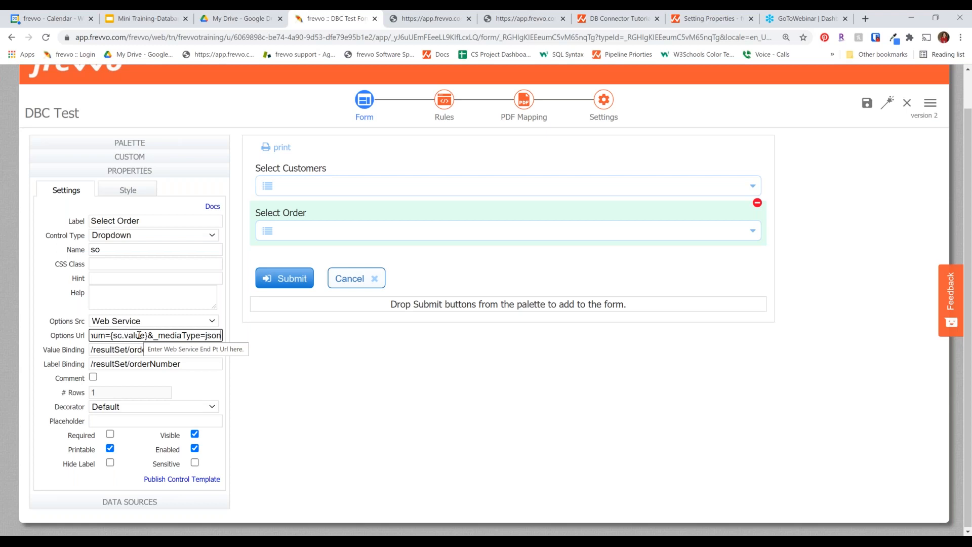
pyautogui.click(311, 387)
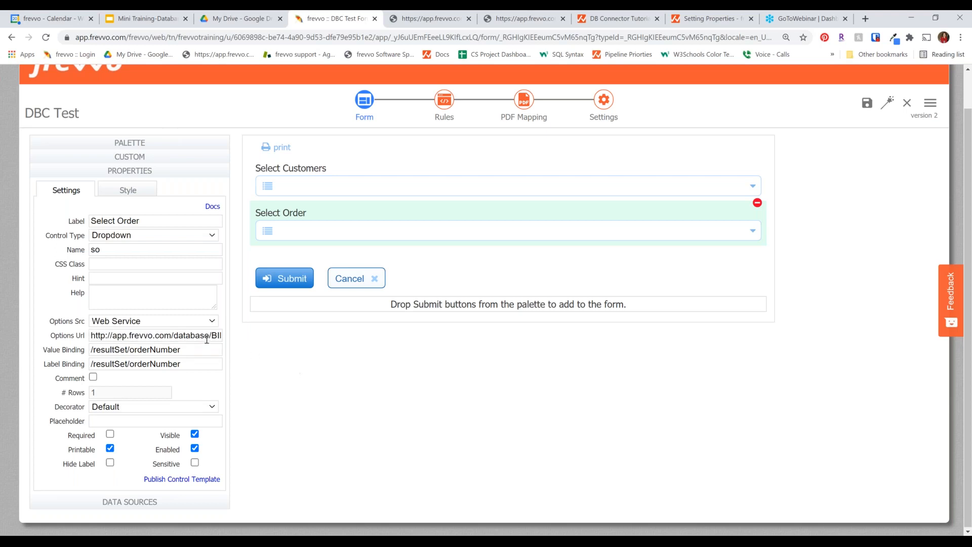
# Examine the {sc.value} parameter at the end of the Select Order dropdown's options URL
pyautogui.moveTo(207, 339); pyautogui.dragTo(238, 336)
pyautogui.click(140, 337)
pyautogui.moveTo(111, 337); pyautogui.dragTo(155, 336)
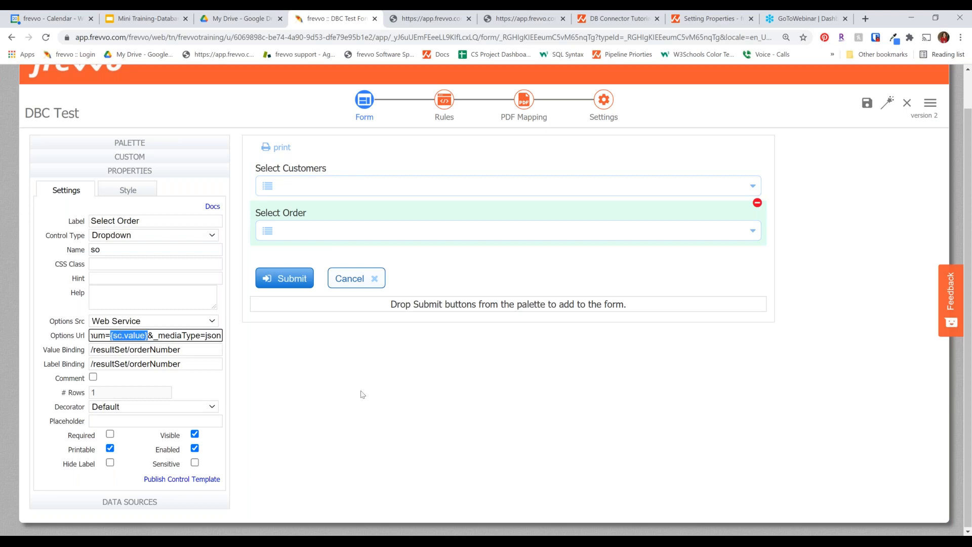
pyautogui.click(504, 403)
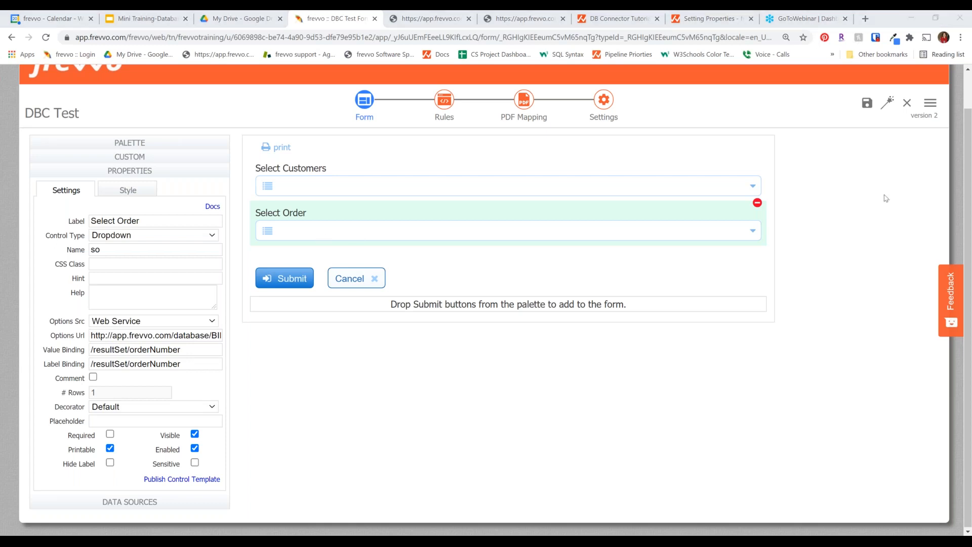
# Save and test the form, checking the Select Order field and the Select Customers list with no customer chosen
pyautogui.click(888, 102)
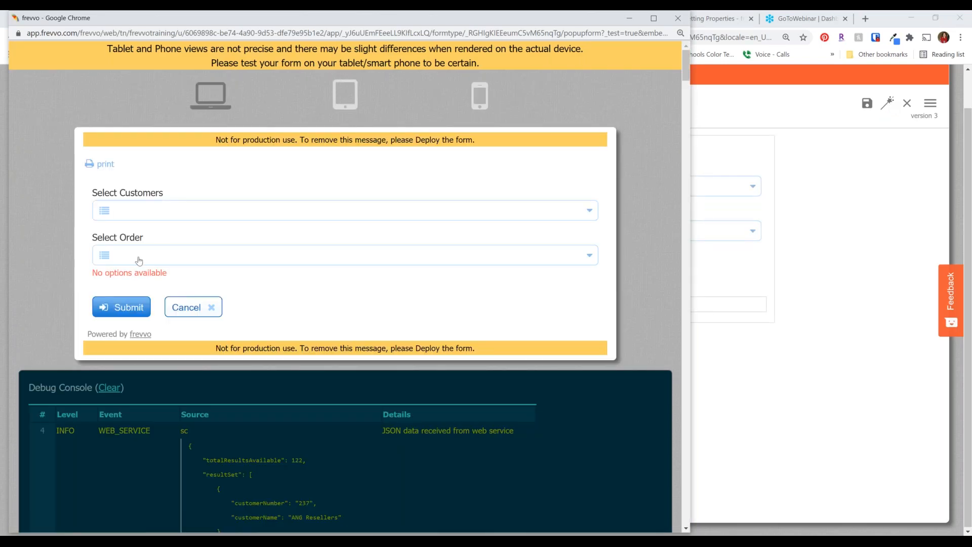
pyautogui.moveTo(174, 275); pyautogui.dragTo(144, 274)
pyautogui.click(184, 274)
pyautogui.click(205, 217)
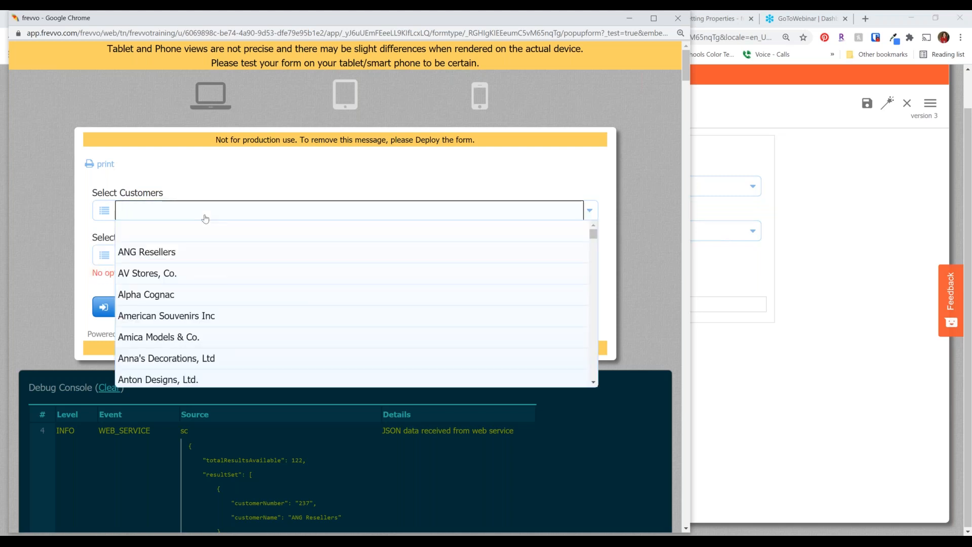
pyautogui.click(205, 218)
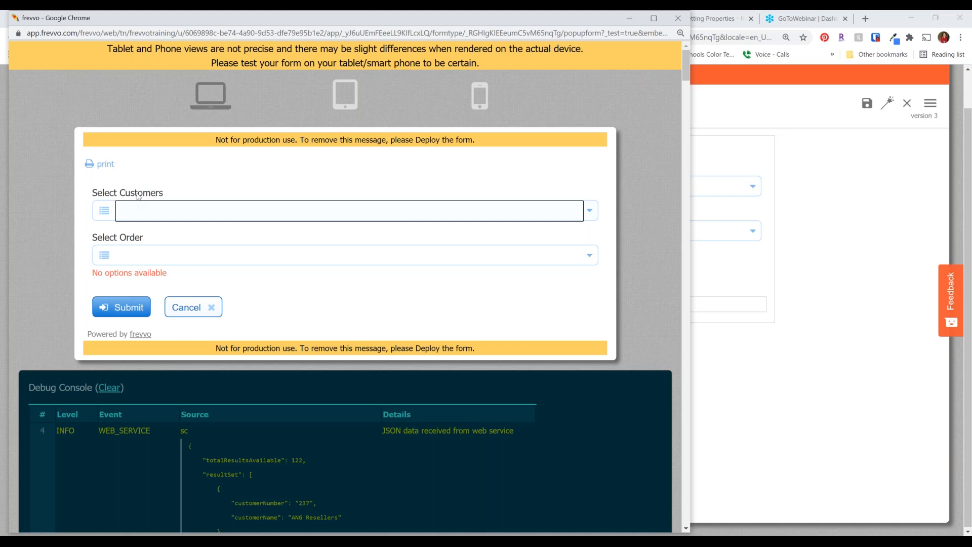
# Choose American Souvenirs Inc as the customer in the test form and check its orders in Select Order and the debug console
pyautogui.click(458, 212)
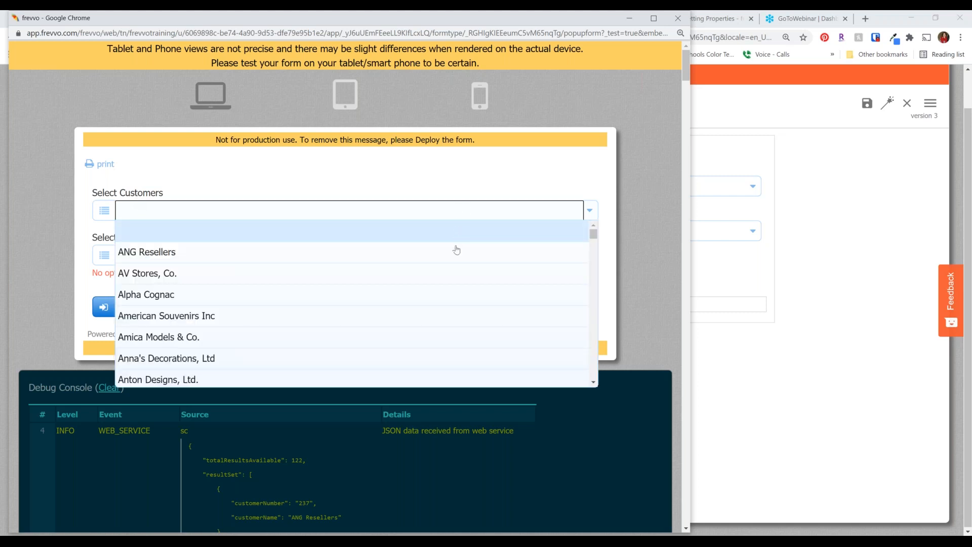
pyautogui.click(440, 319)
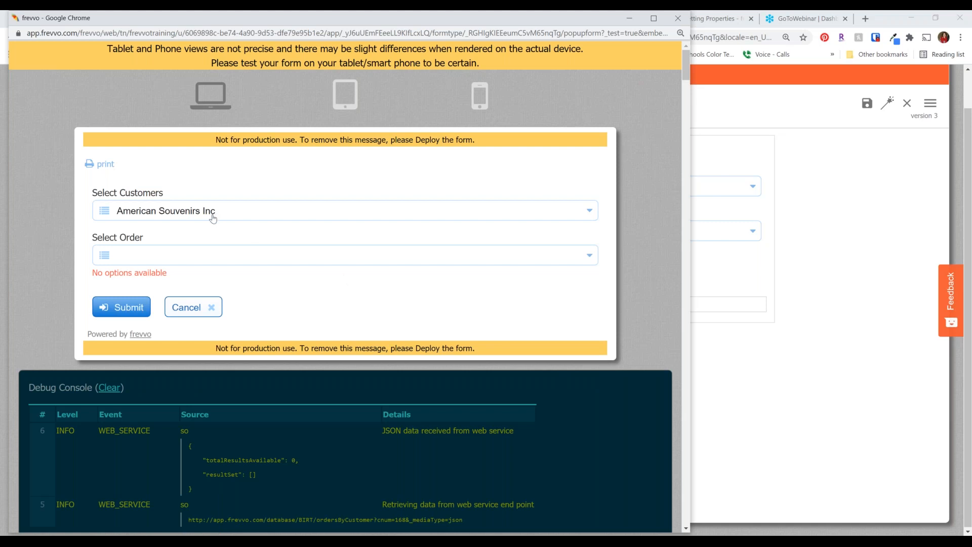
pyautogui.click(246, 256)
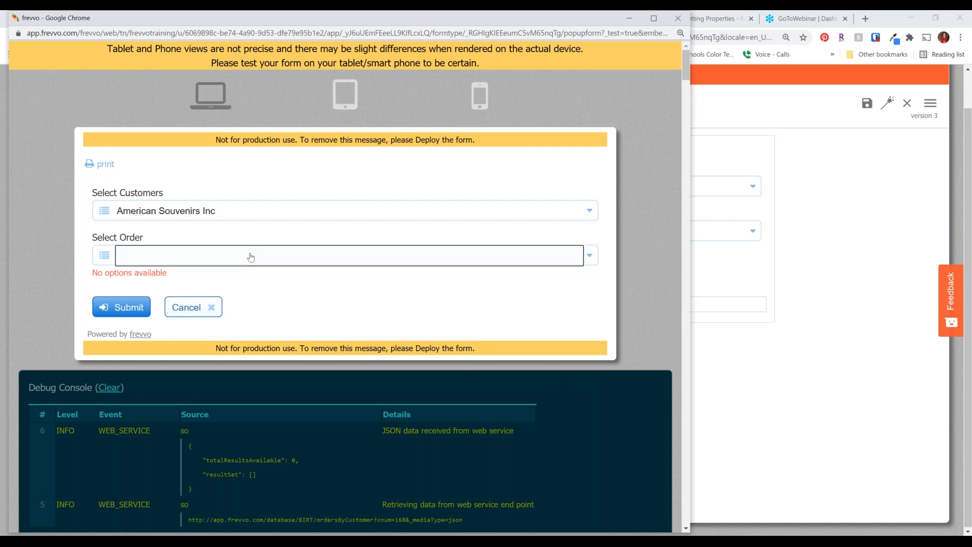
pyautogui.click(590, 259)
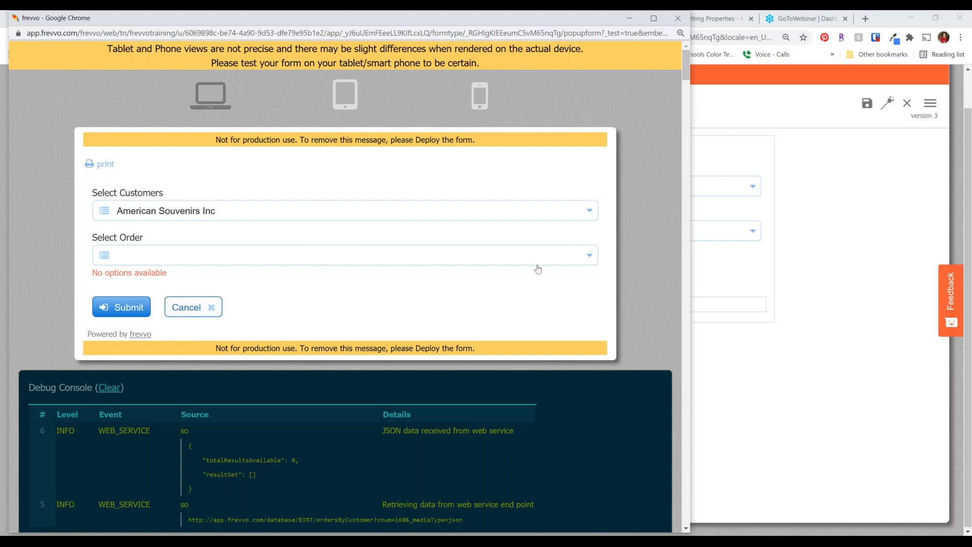
pyautogui.scroll(-2, 236, 299)
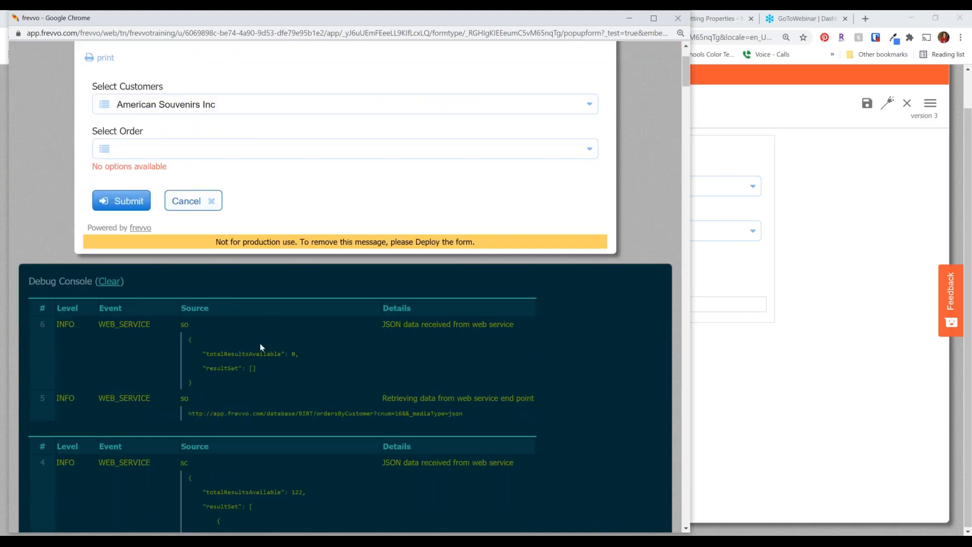
pyautogui.moveTo(278, 375); pyautogui.dragTo(189, 359)
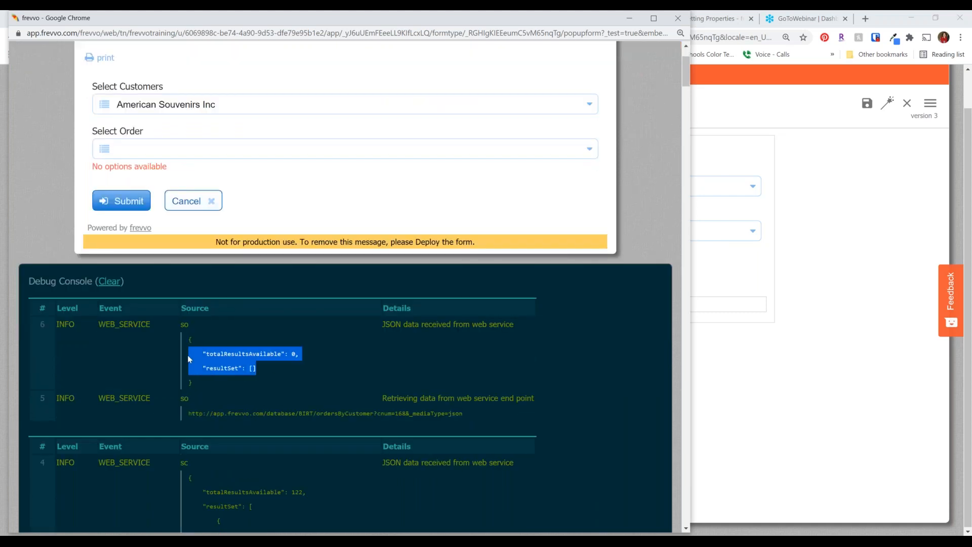
pyautogui.scroll(2, 187, 321)
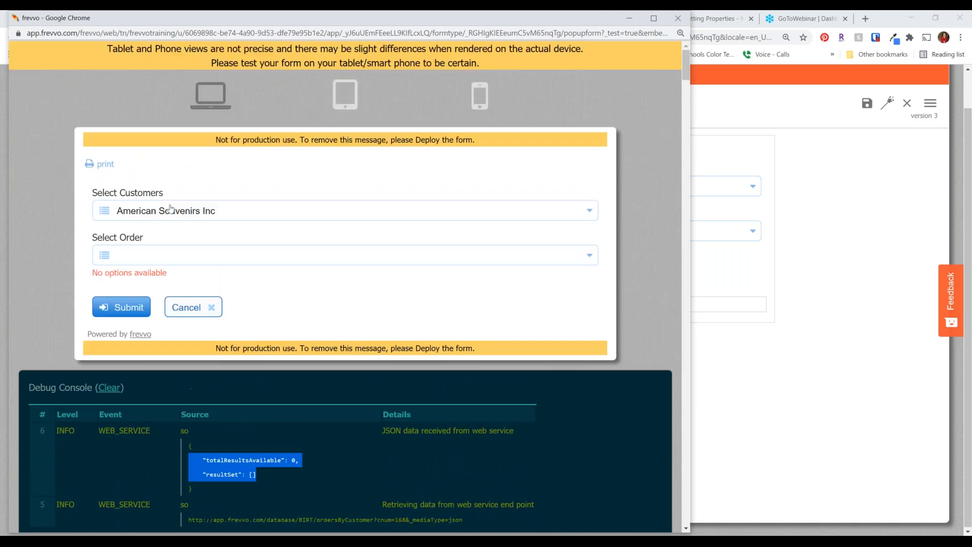
# Change the test form's customer to Alpha Cognac and check the total results returned in the debug console
pyautogui.click(204, 217)
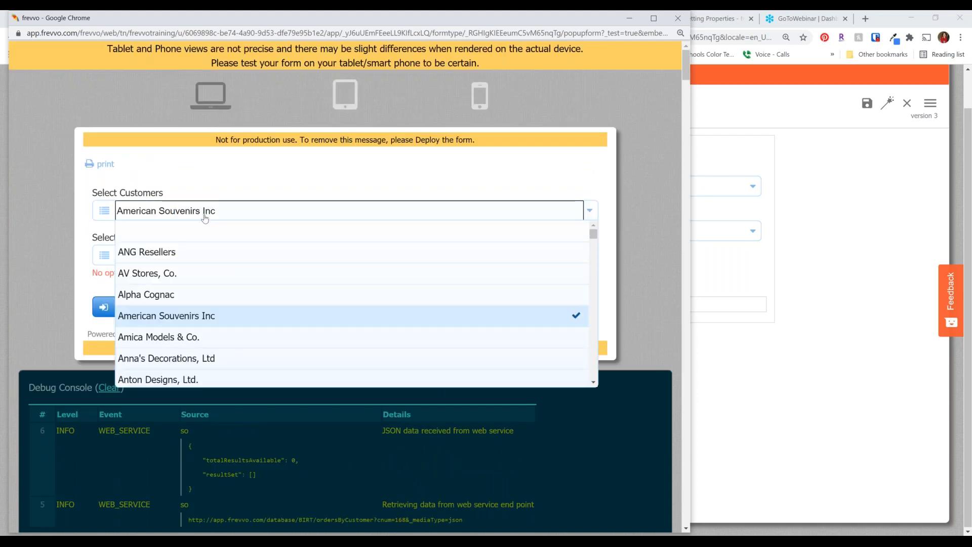
pyautogui.click(292, 295)
pyautogui.scroll(-4, 294, 297)
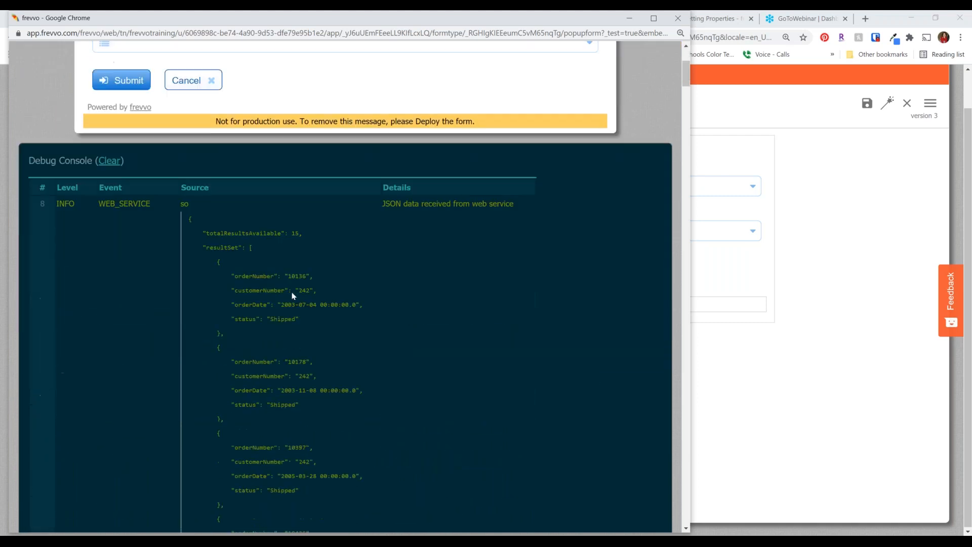
pyautogui.doubleClick(295, 234)
pyautogui.scroll(4, 331, 306)
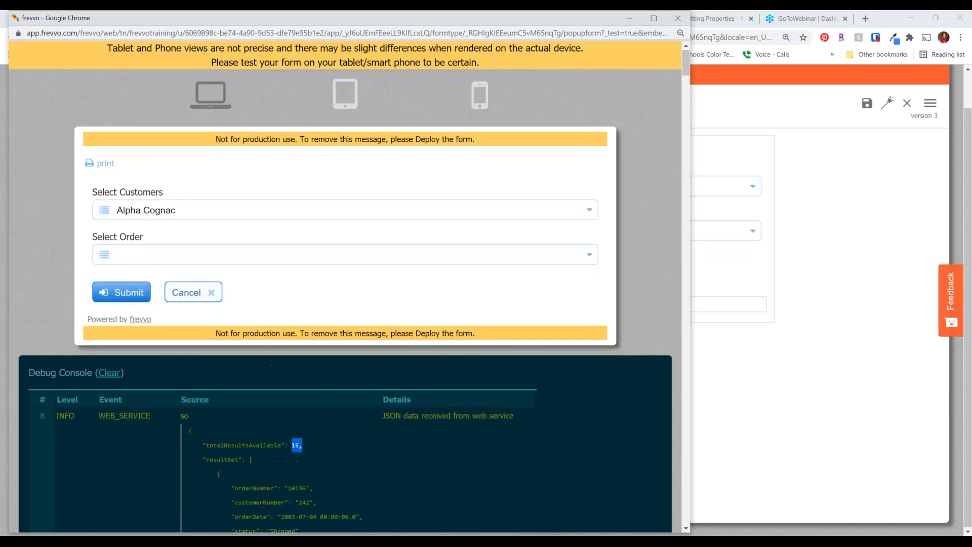
# Look through the order numbers offered in Select Order for Alpha Cognac and close the test form
pyautogui.click(593, 259)
pyautogui.click(591, 258)
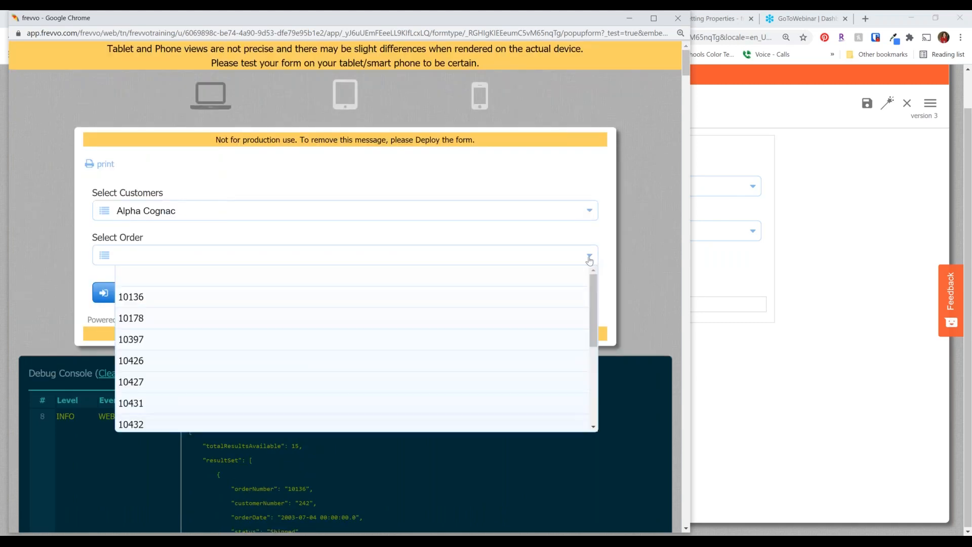
pyautogui.scroll(-3, 436, 318)
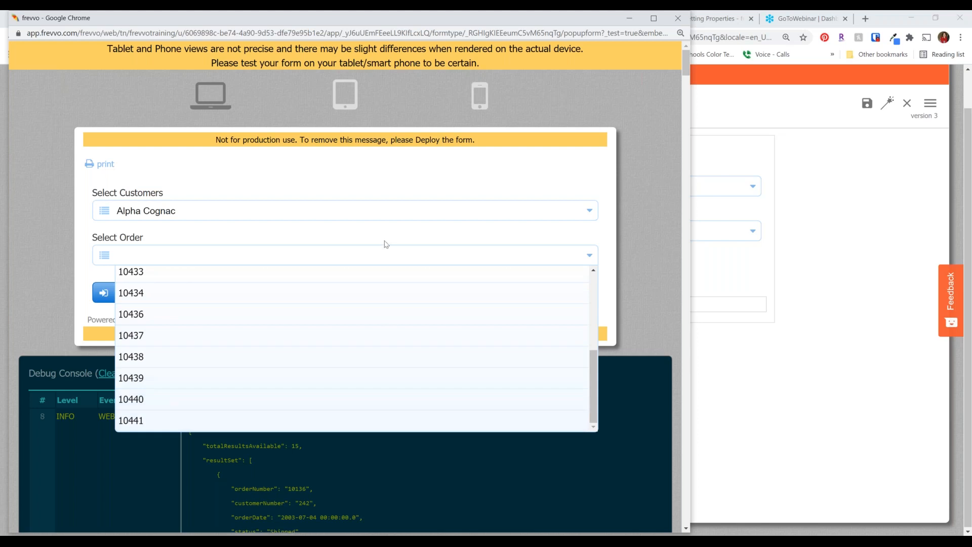
pyautogui.scroll(3, 405, 365)
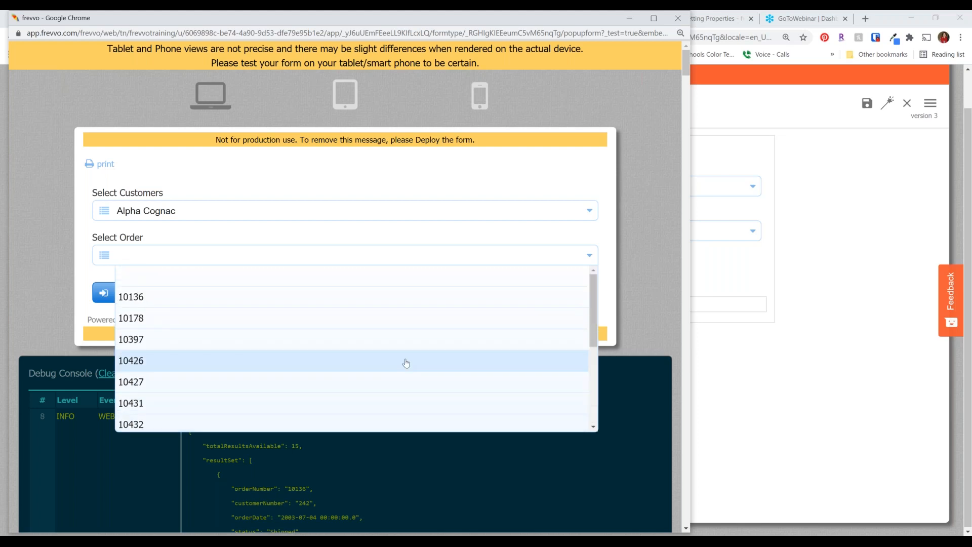
pyautogui.click(415, 289)
pyautogui.click(422, 264)
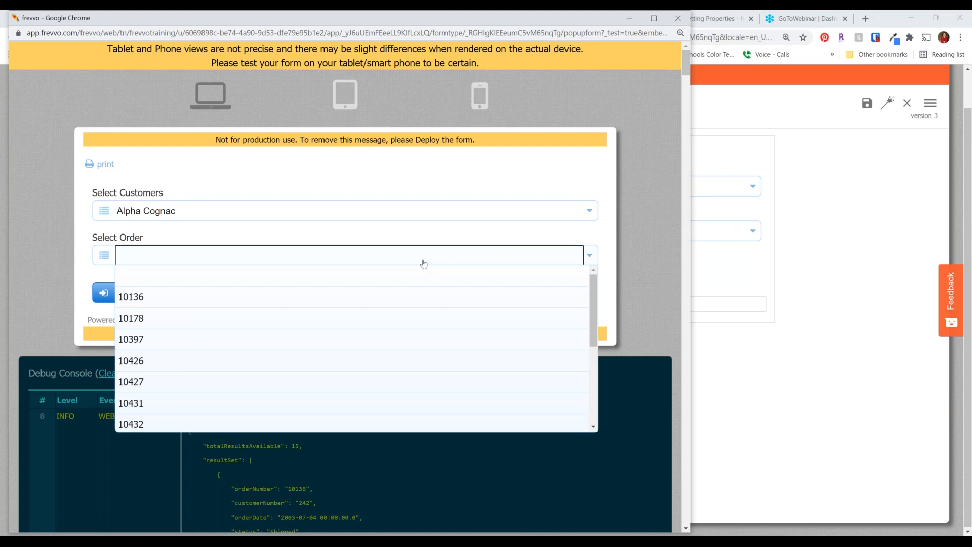
pyautogui.click(678, 17)
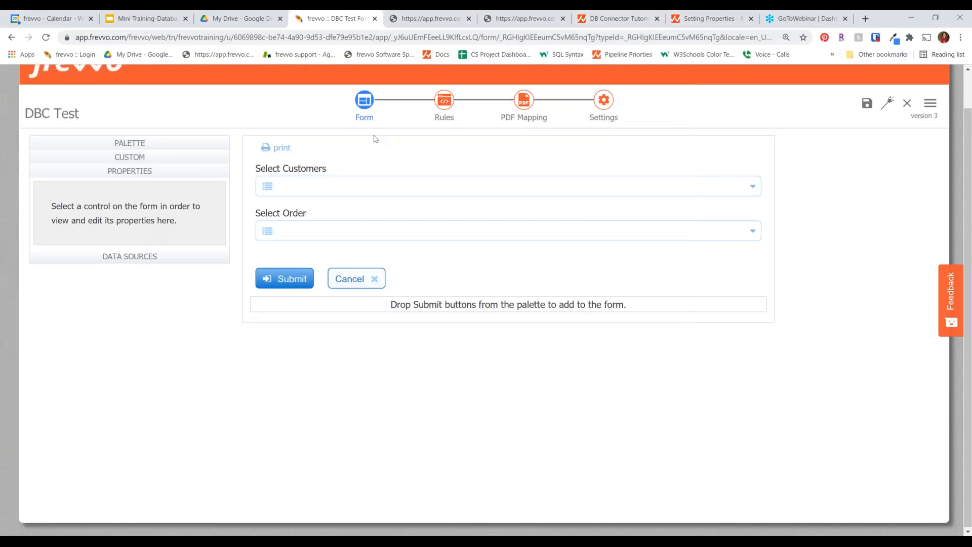
# Switch to the DB Connector Tutorial page and find the orderDetailsByOrder query definition in Example 3: View Details for an Order
pyautogui.click(625, 18)
pyautogui.click(240, 441)
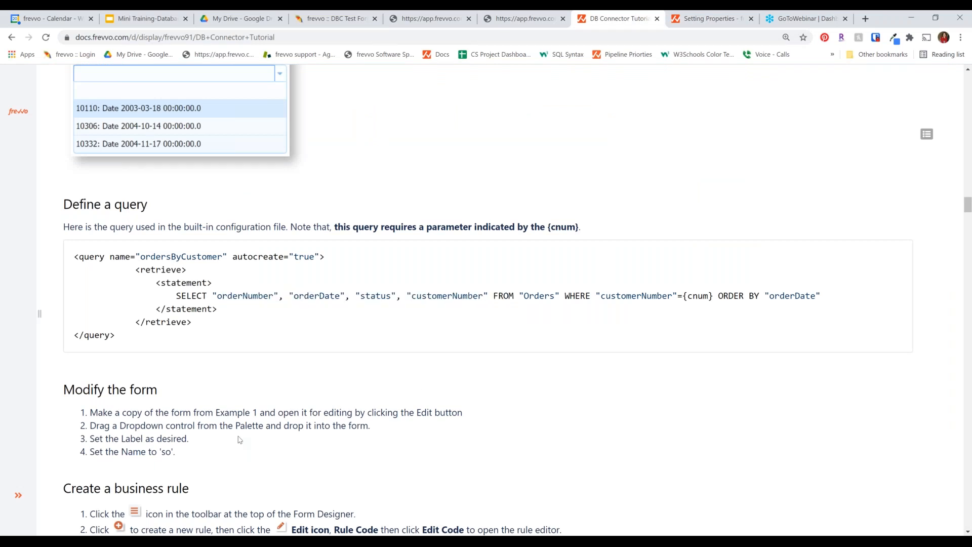
pyautogui.scroll(-5, 240, 441)
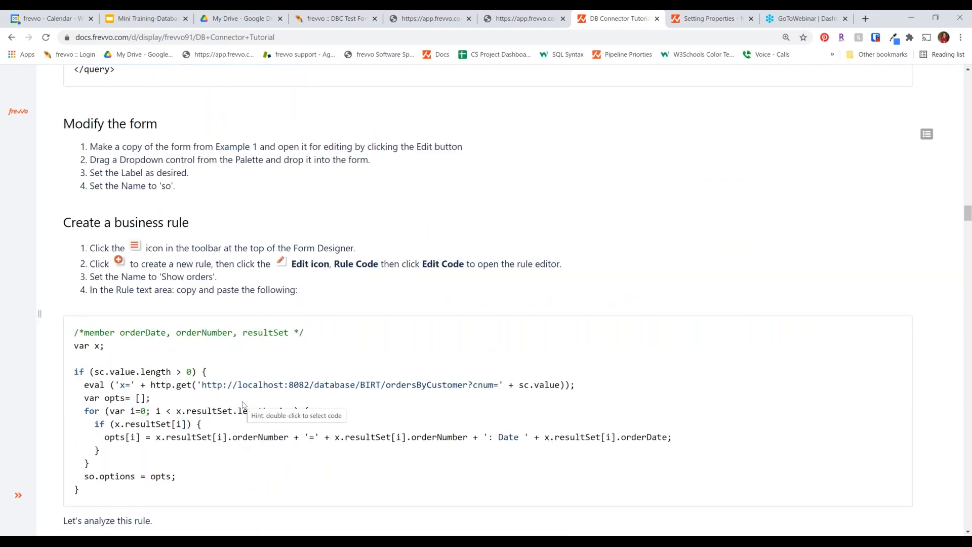
pyautogui.scroll(-8, 243, 405)
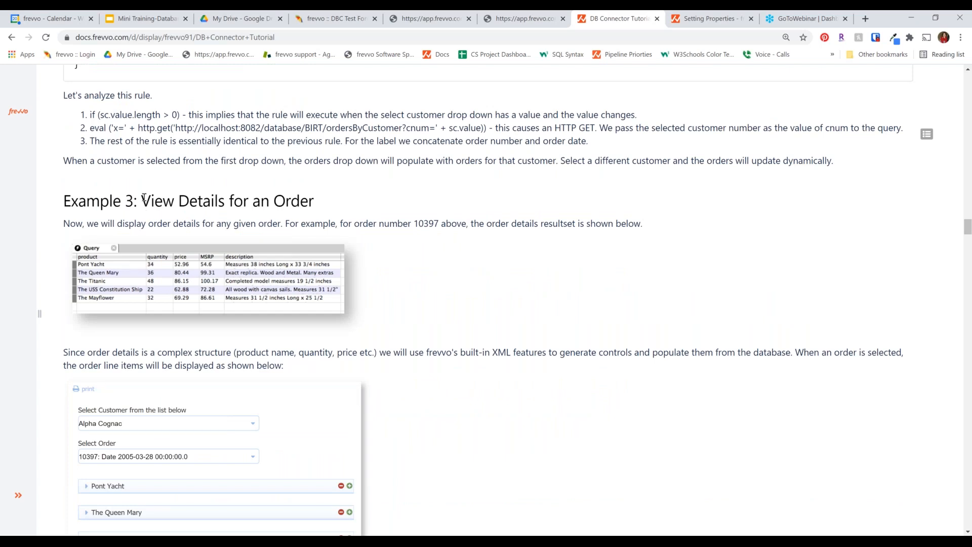
pyautogui.scroll(-9, 152, 195)
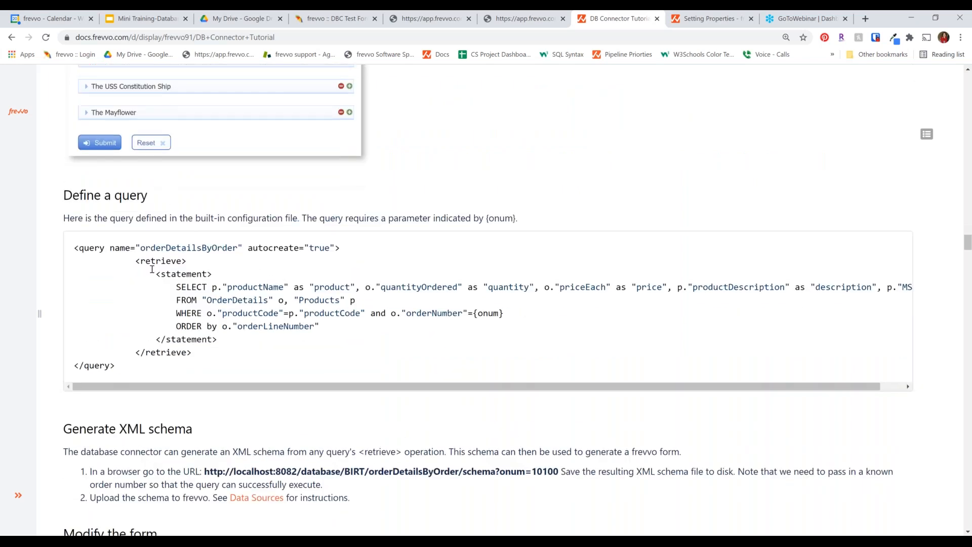
# Examine the orderDetailsByOrder query's SELECT statement, including all its columns and the orderNumber={onum} condition
pyautogui.moveTo(77, 249); pyautogui.dragTo(273, 359)
pyautogui.click(273, 359)
pyautogui.moveTo(442, 388); pyautogui.dragTo(292, 340)
pyautogui.moveTo(174, 285); pyautogui.dragTo(436, 365)
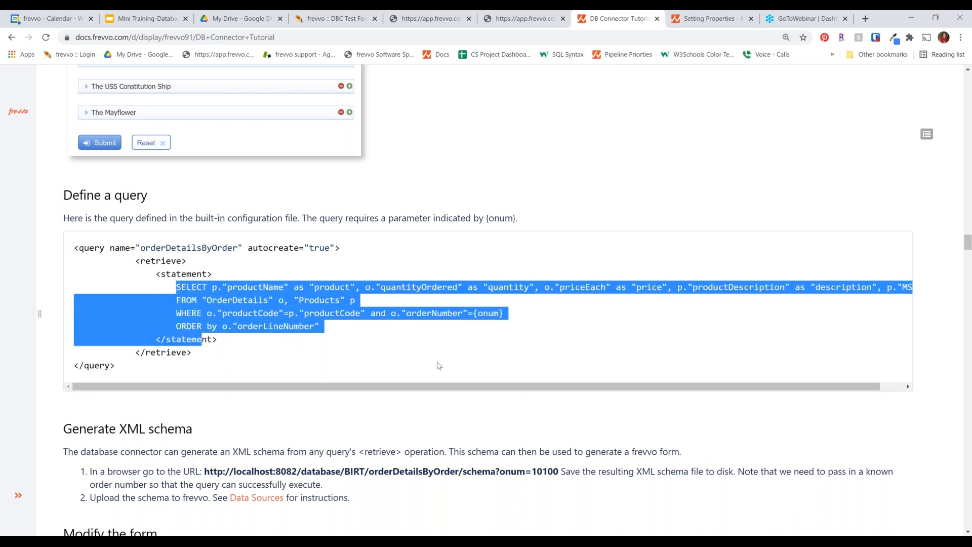
pyautogui.click(436, 365)
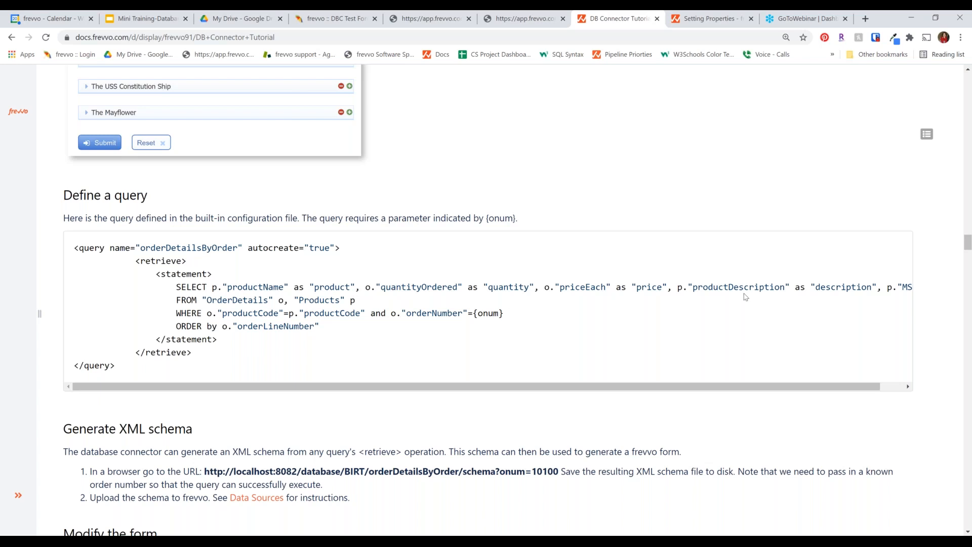
pyautogui.moveTo(861, 389); pyautogui.dragTo(894, 388)
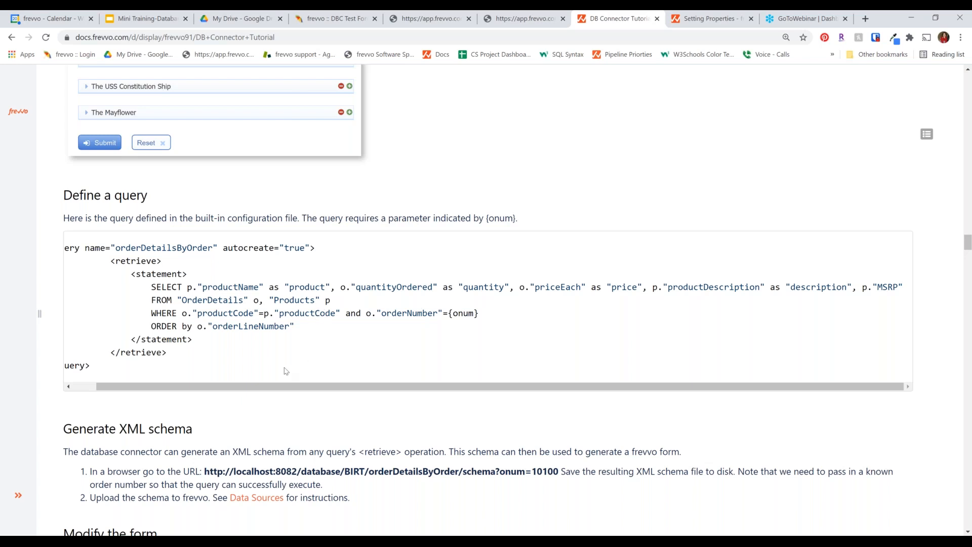
pyautogui.moveTo(376, 313); pyautogui.dragTo(486, 311)
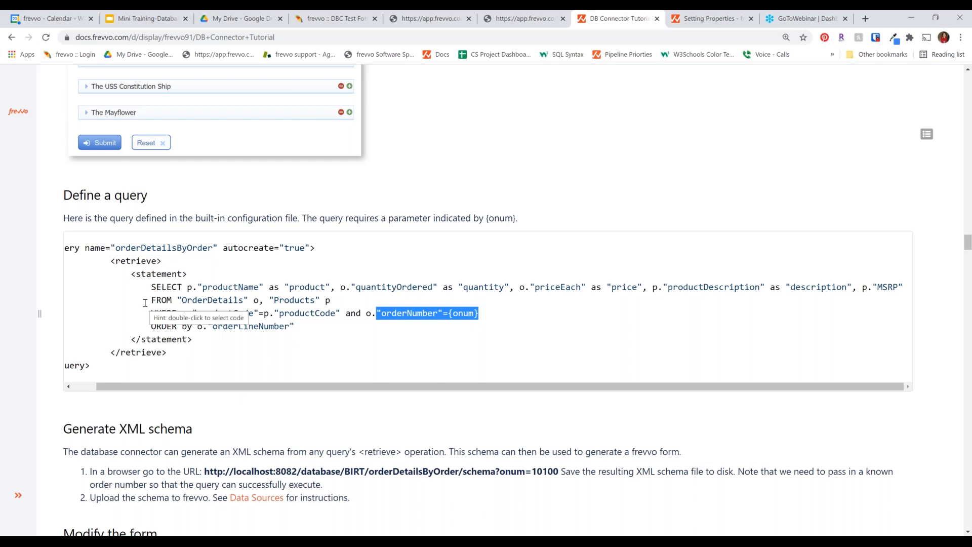
pyautogui.scroll(-1, 145, 302)
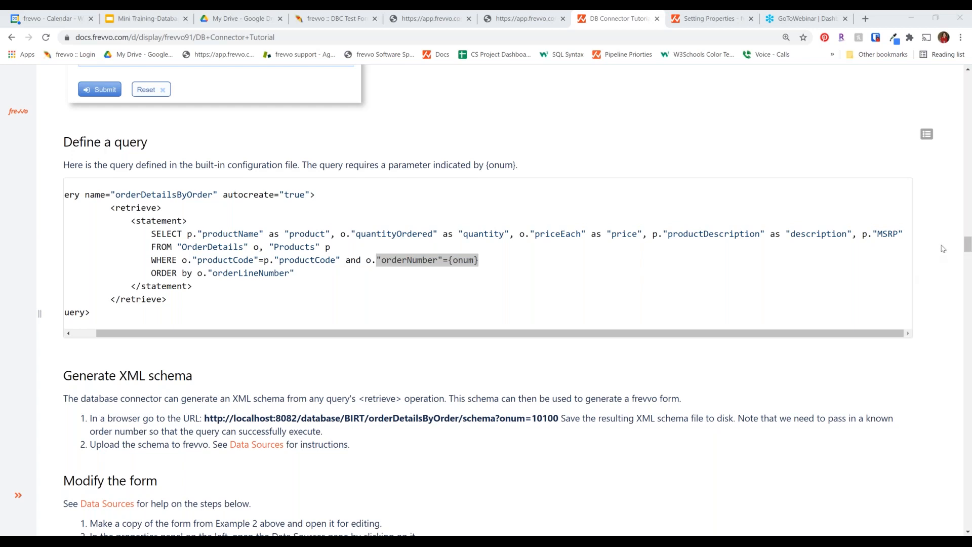
pyautogui.click(600, 276)
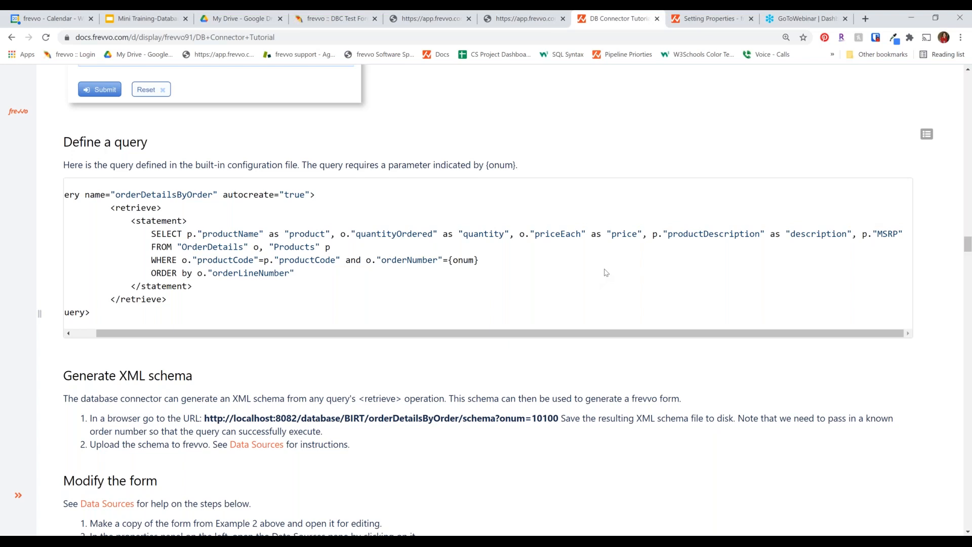
# Copy the orderDetailsByOrder schema URL from Generate XML schema and paste it as the address over the Setting Properties page
pyautogui.scroll(-3, 202, 321)
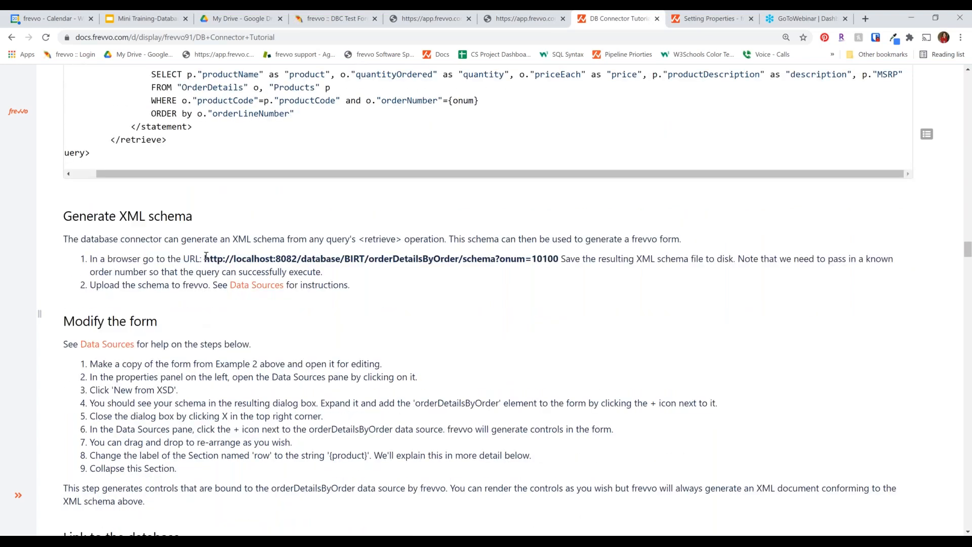
pyautogui.moveTo(205, 258); pyautogui.dragTo(561, 260)
pyautogui.hotkey('ctrl', 'c')
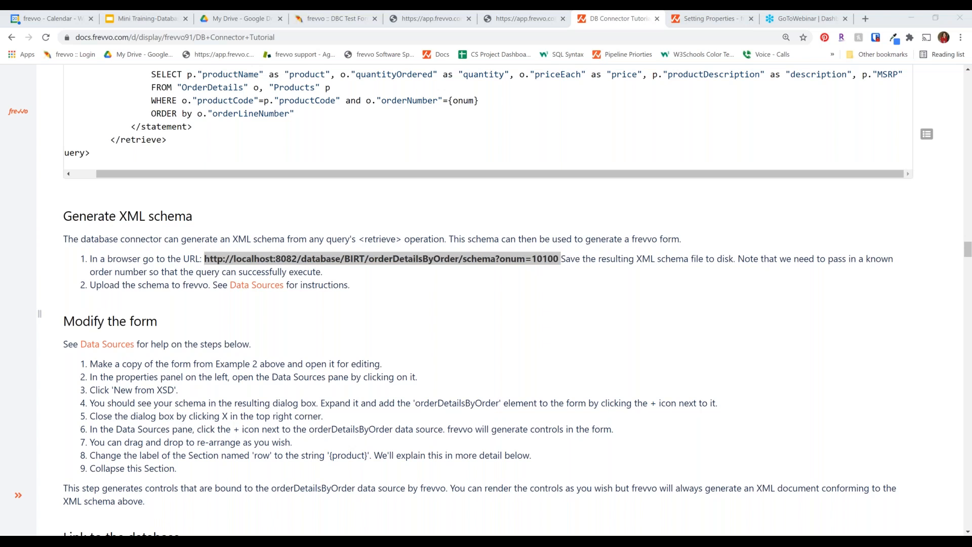
pyautogui.click(430, 19)
pyautogui.click(423, 38)
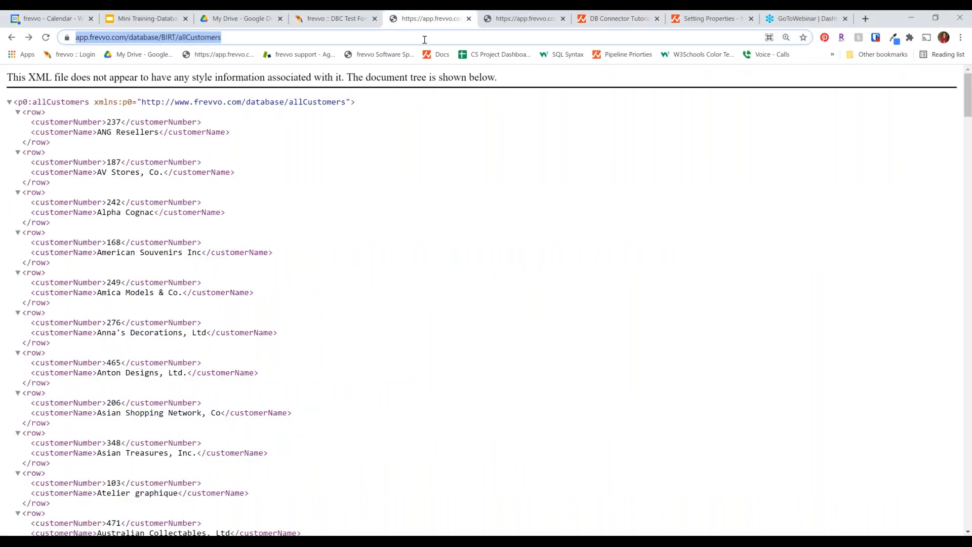
pyautogui.click(335, 19)
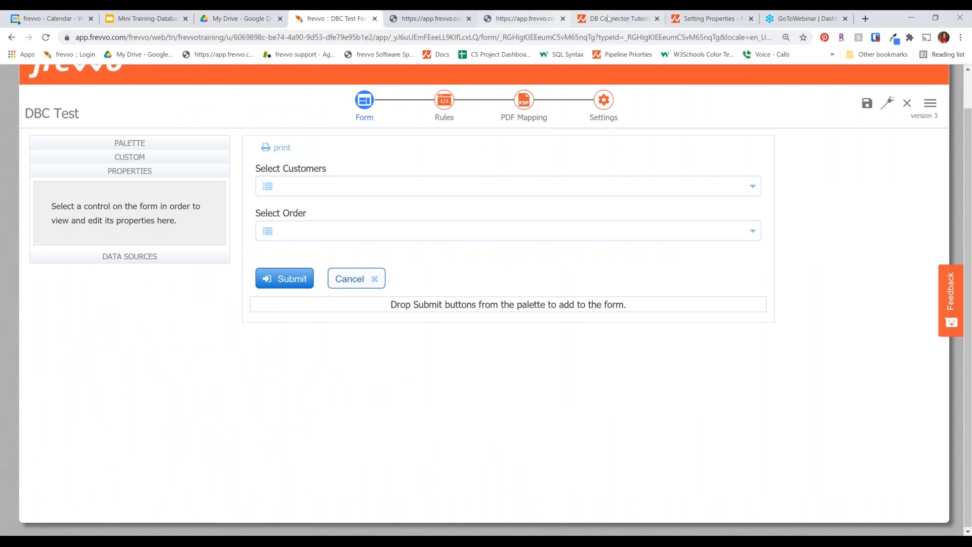
pyautogui.click(609, 18)
pyautogui.click(699, 18)
pyautogui.hotkey('ctrl', 'l')
pyautogui.hotkey('ctrl', 'v')
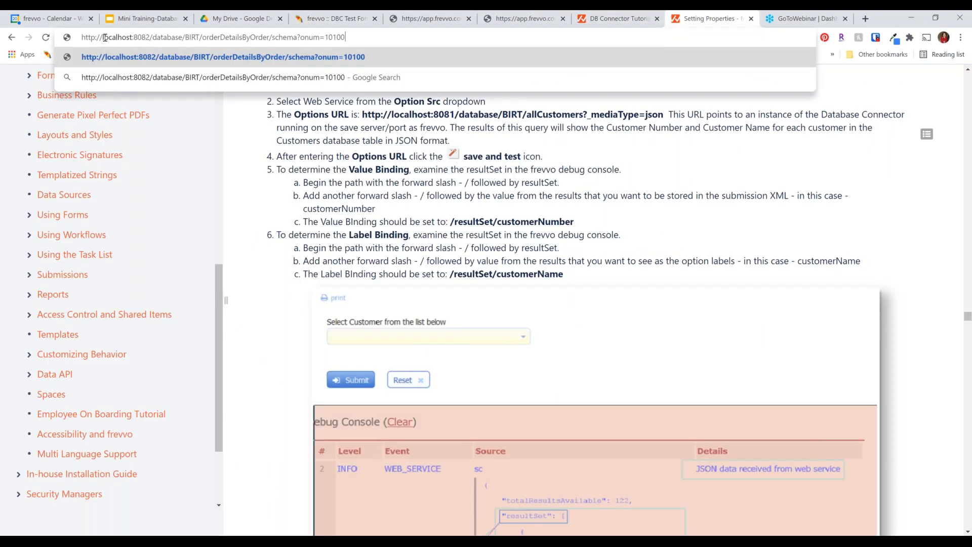
# Replace localhost:8082 with app.frevvo.com in the pasted address, keep ?onum=10100, and load the orderDetailsByOrder schema
pyautogui.moveTo(104, 37); pyautogui.dragTo(150, 37)
pyautogui.write('app.fre')
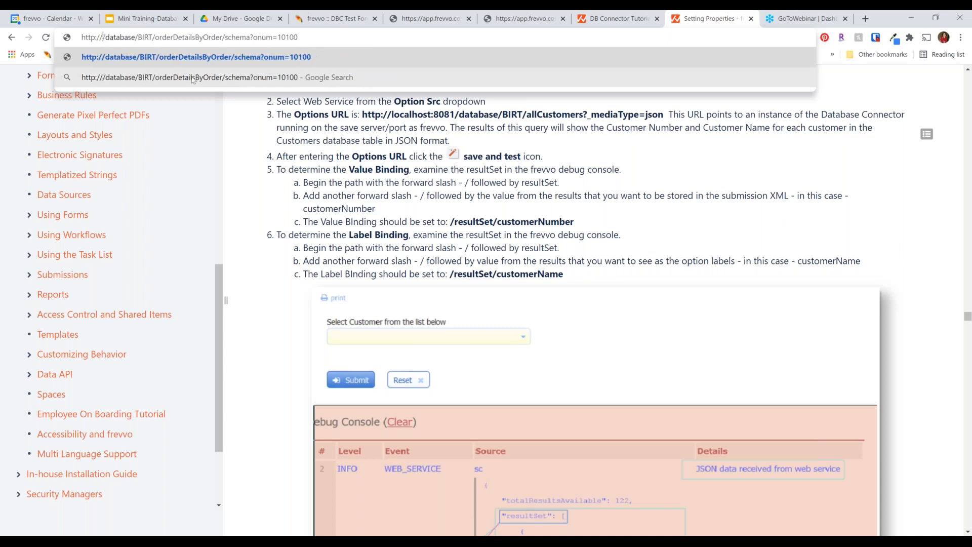
pyautogui.write('vvo.com')
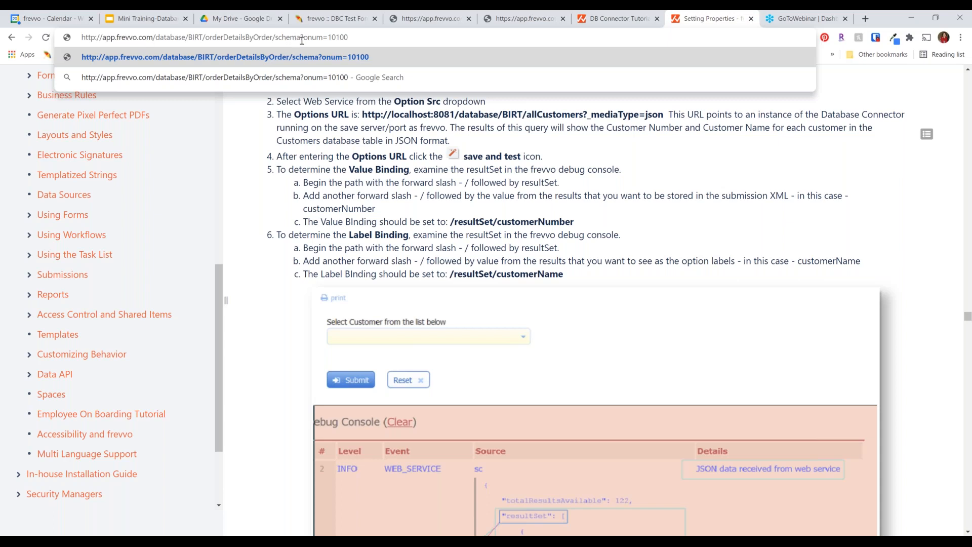
pyautogui.moveTo(300, 38); pyautogui.dragTo(357, 41)
pyautogui.press('Escape')
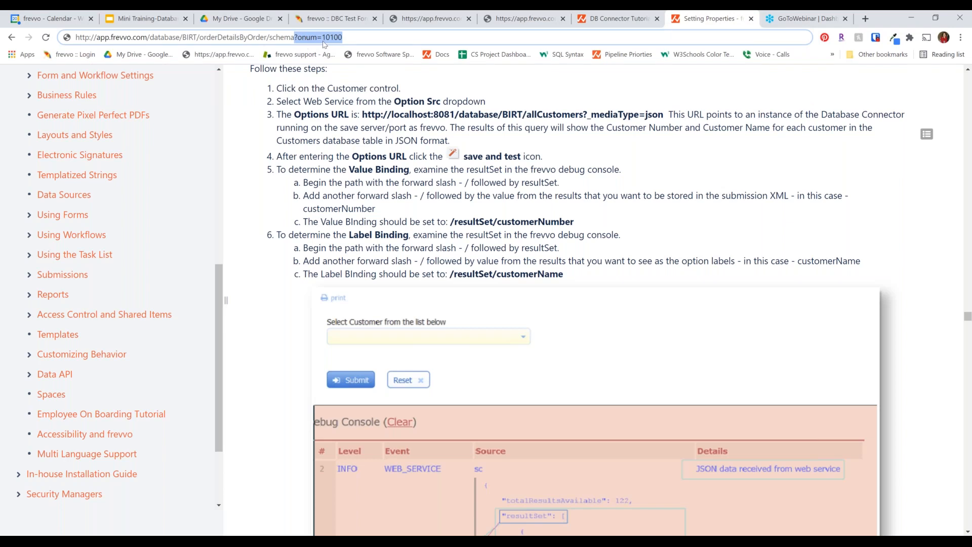
pyautogui.click(348, 39)
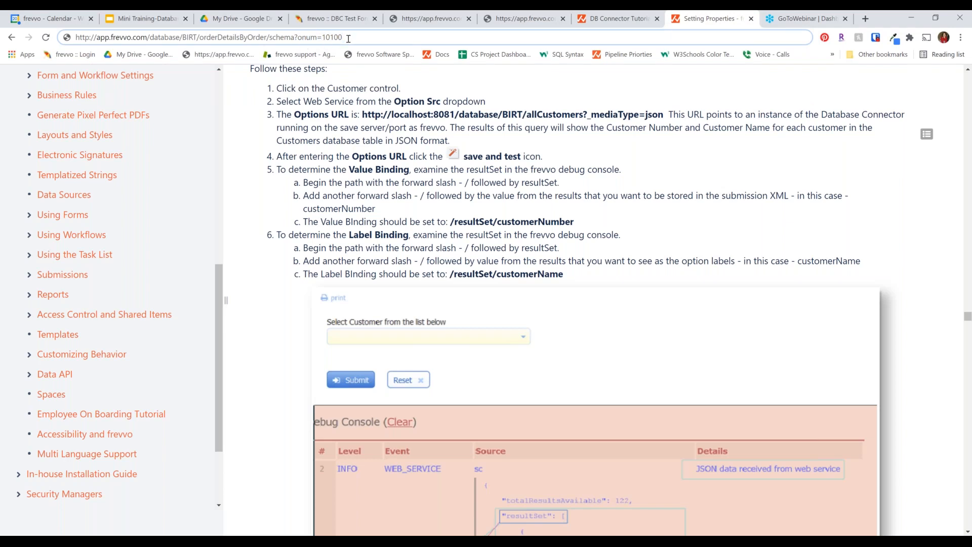
pyautogui.press('Return')
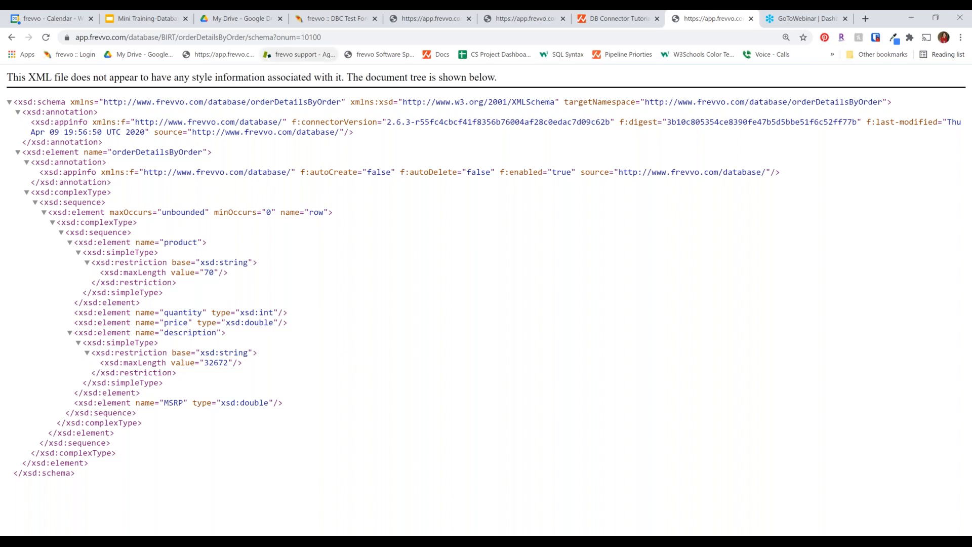
pyautogui.moveTo(324, 37); pyautogui.dragTo(50, 46)
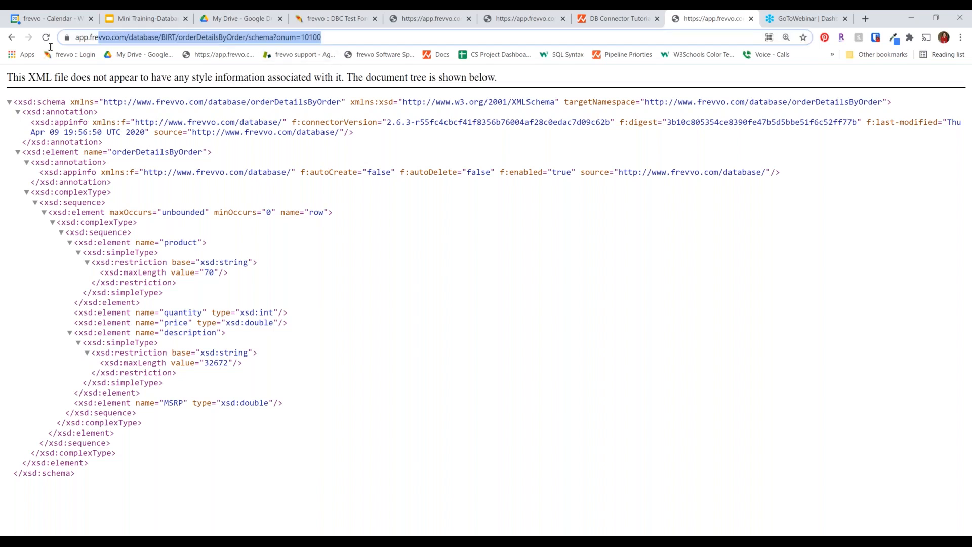
pyautogui.click(924, 300)
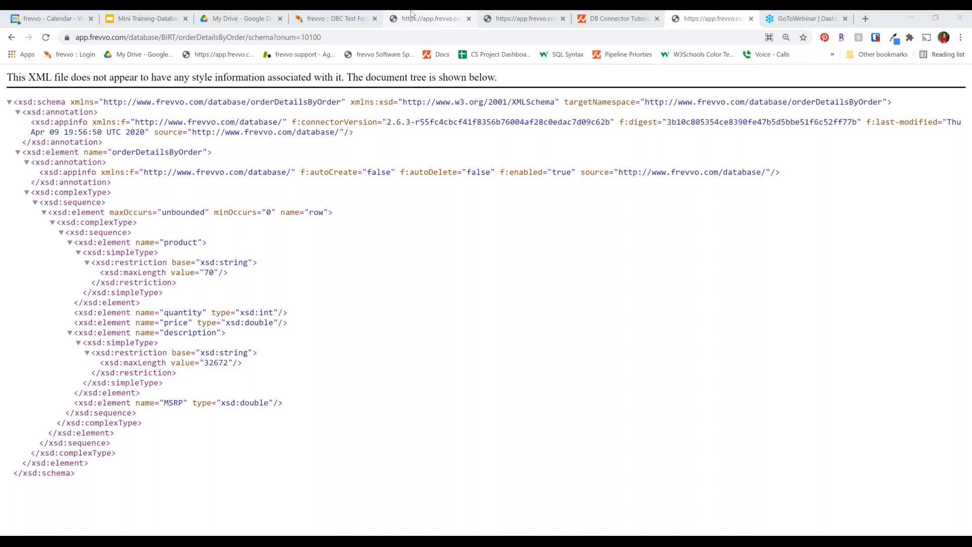
pyautogui.click(349, 17)
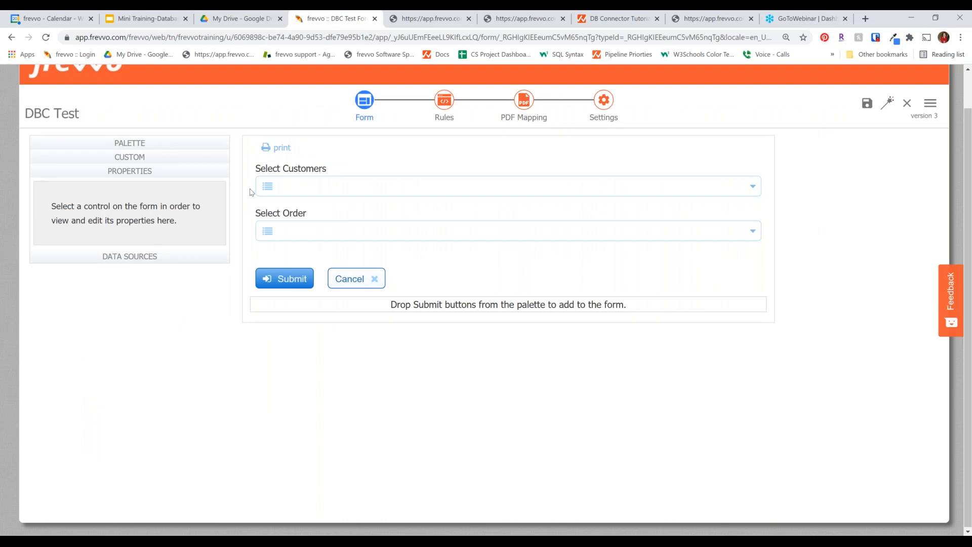
pyautogui.click(174, 173)
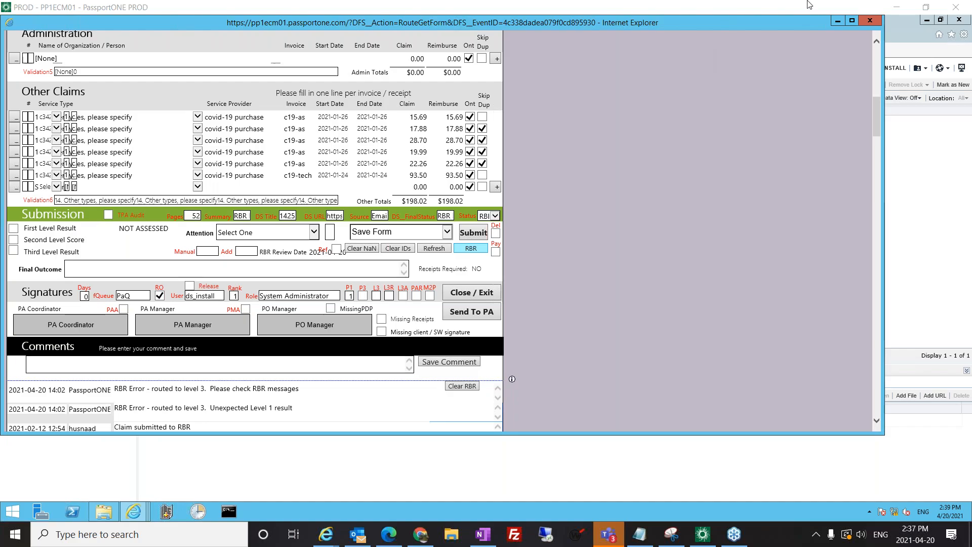
# Minimize the PassportONE remote session and Outlook, and switch to the DBC Test form in Chrome
pyautogui.click(898, 10)
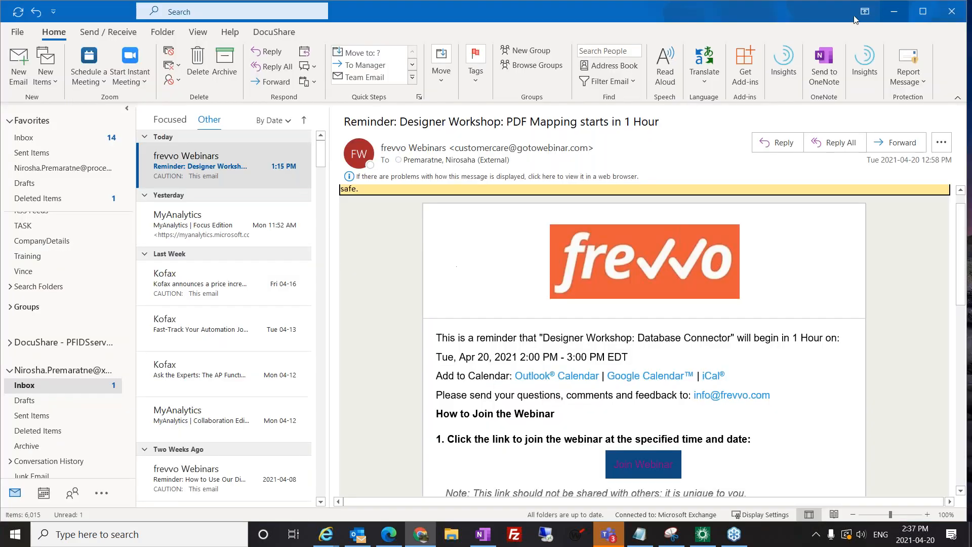
pyautogui.click(896, 11)
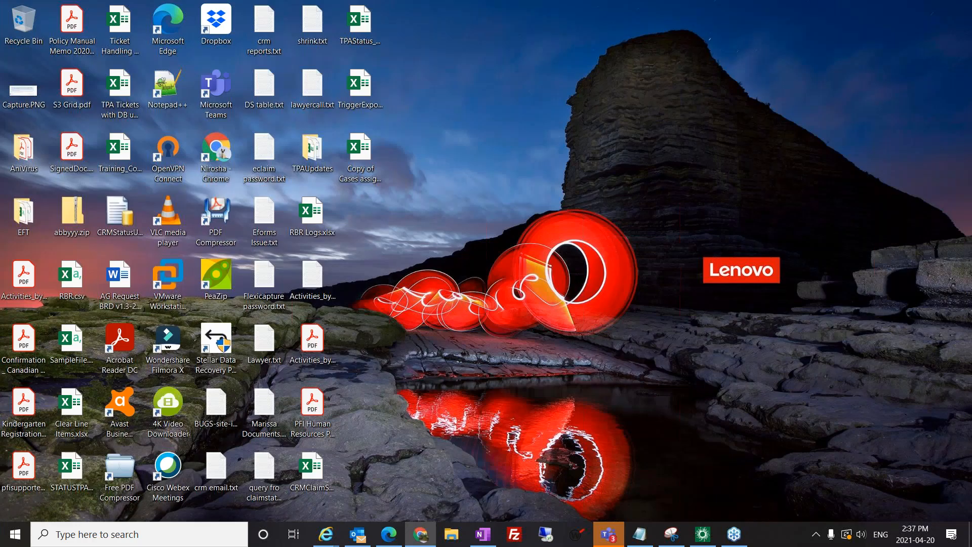
pyautogui.moveTo(971, 158); pyautogui.dragTo(498, 3)
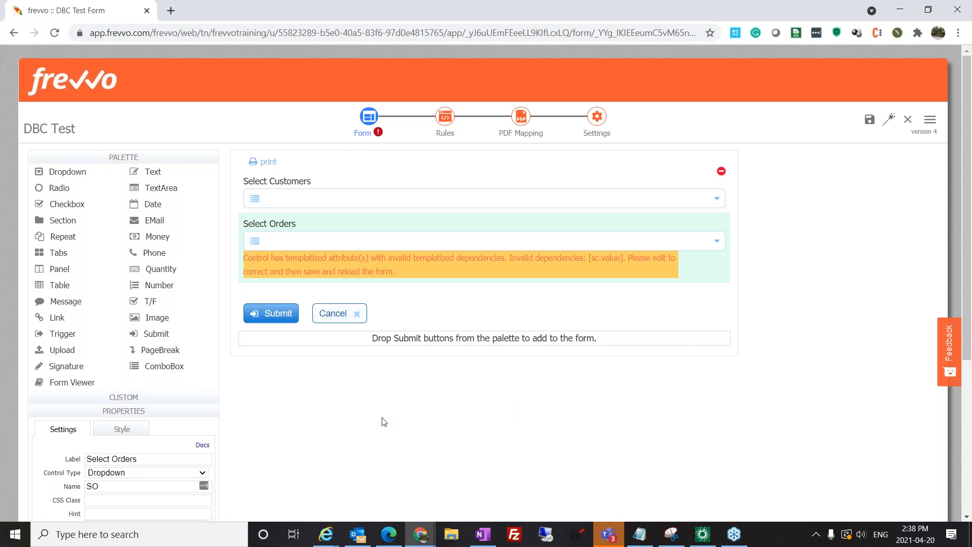
# Rename the Select Customers dropdown control to lowercase sc in its Name property
pyautogui.click(326, 203)
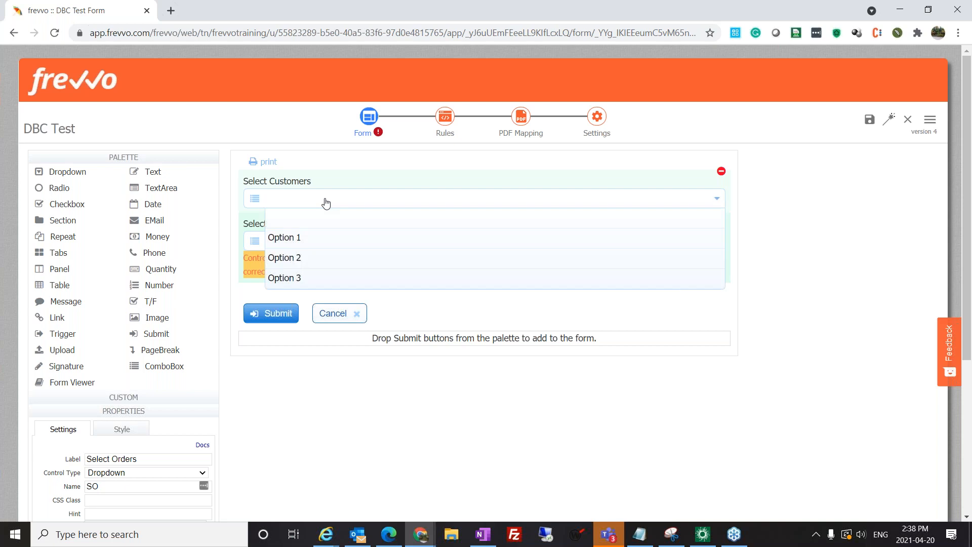
pyautogui.click(286, 183)
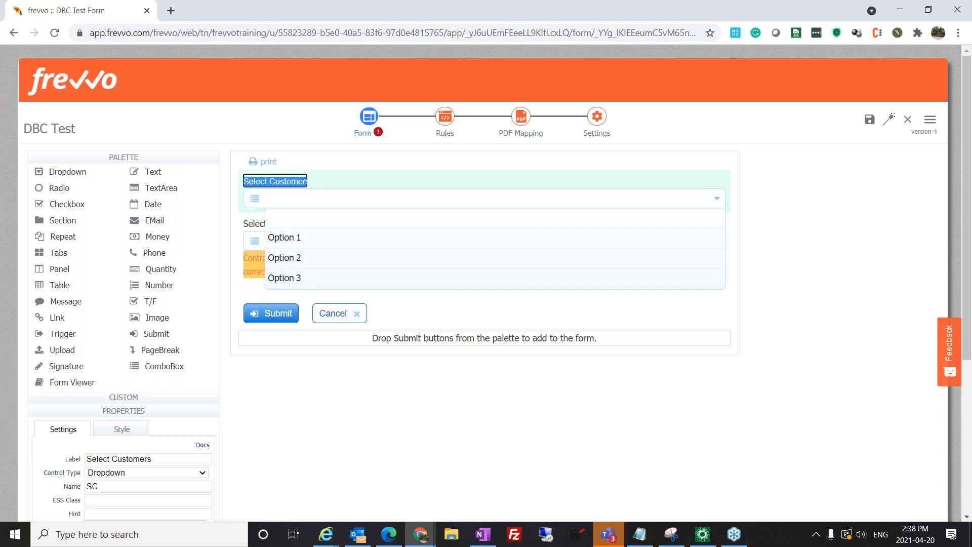
pyautogui.click(448, 420)
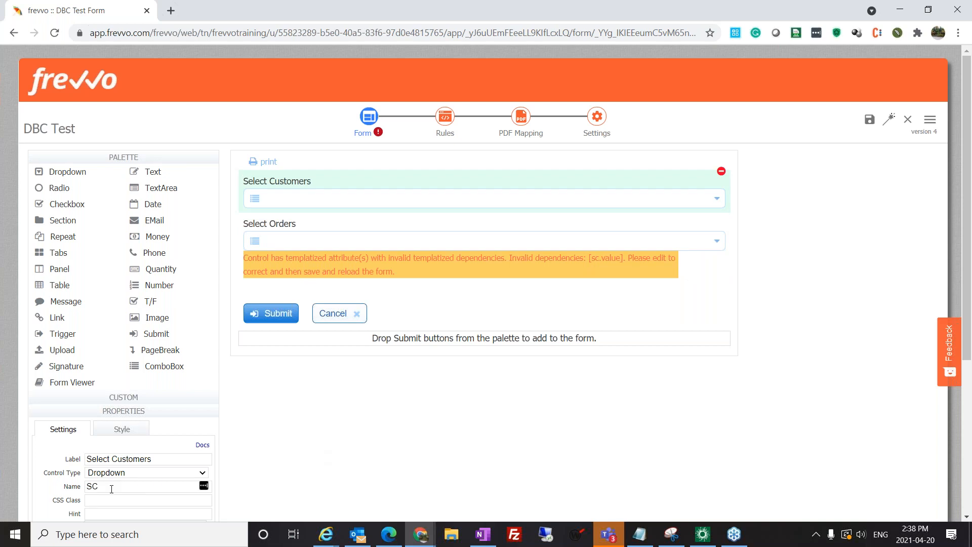
pyautogui.moveTo(107, 486); pyautogui.dragTo(78, 486)
pyautogui.write('sc')
# Rename the Select Orders dropdown control to lowercase so in its Name property
pyautogui.click(283, 243)
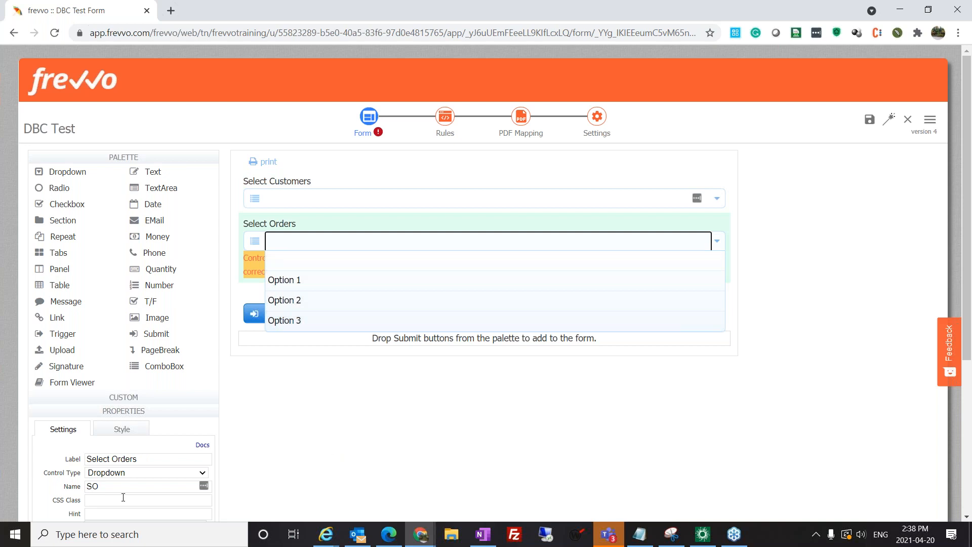
pyautogui.click(107, 487)
pyautogui.doubleClick(107, 487)
pyautogui.write('s')
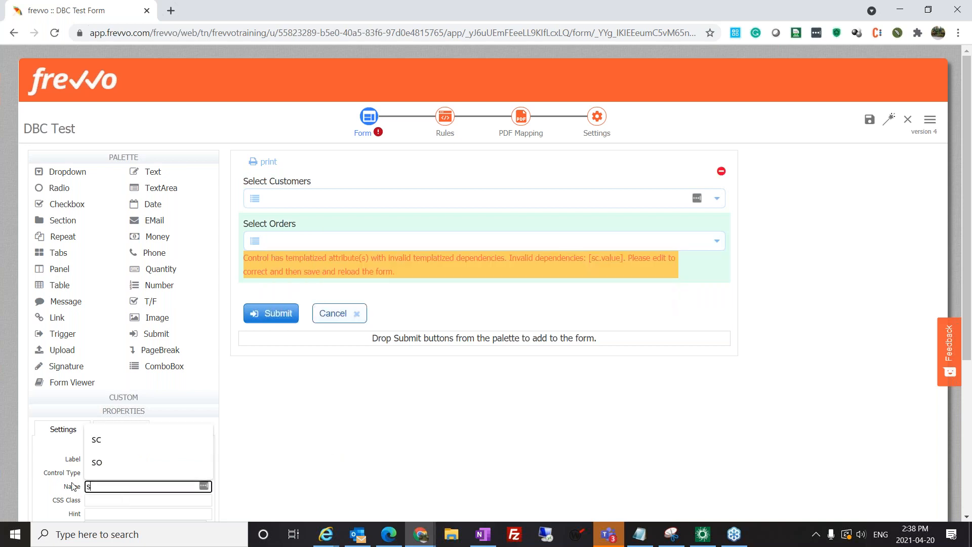
pyautogui.write('o')
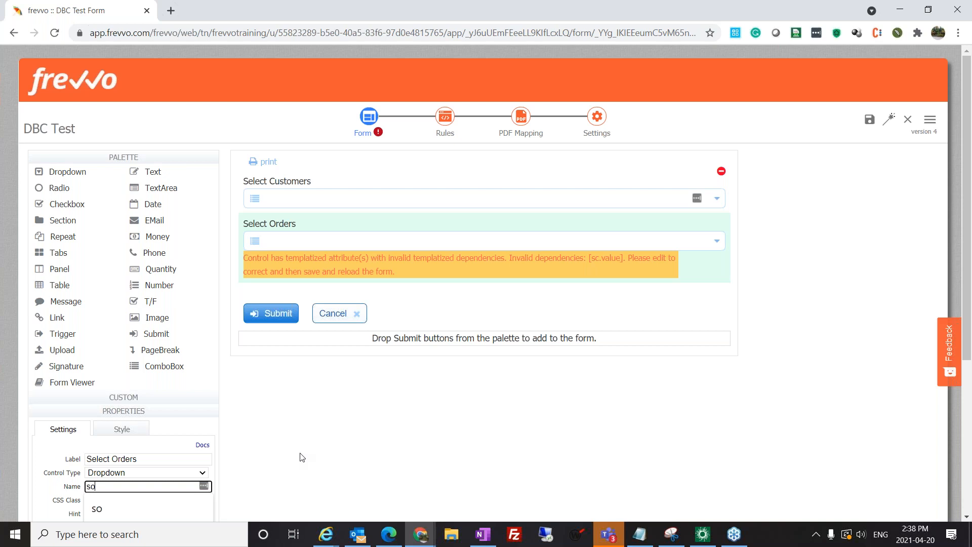
pyautogui.click(302, 457)
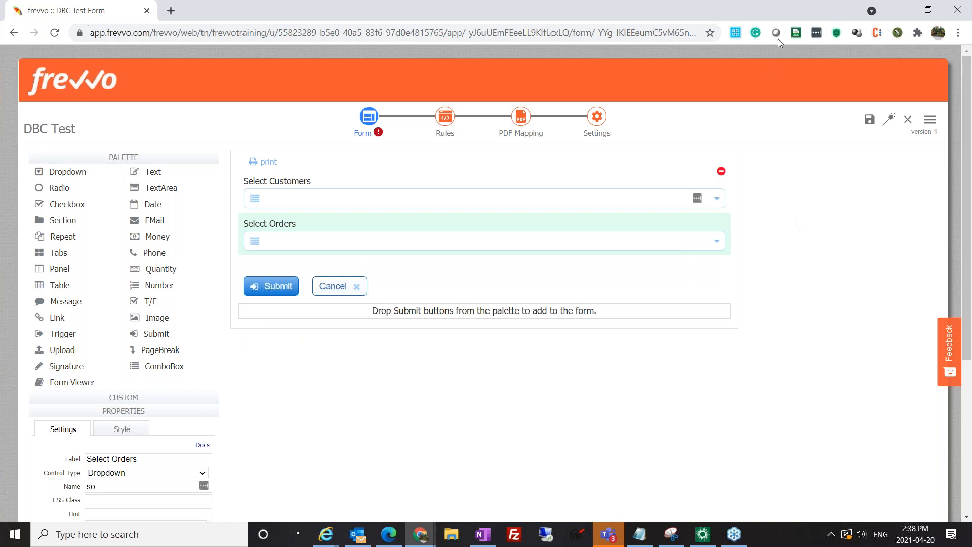
# Save and test the form, choose Alpha Cognac in Select Customers, and check the options in Select Orders
pyautogui.click(891, 122)
pyautogui.click(890, 121)
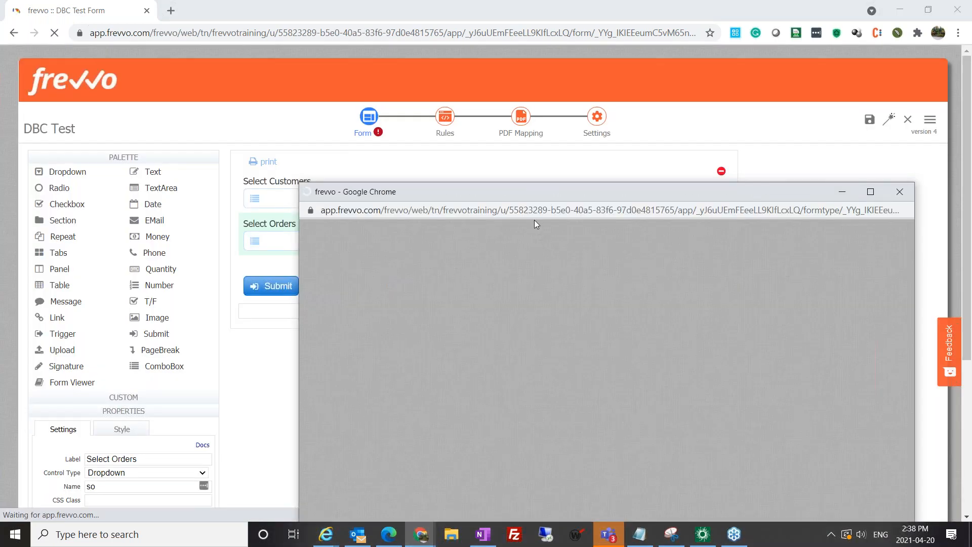
pyautogui.moveTo(526, 193); pyautogui.dragTo(477, 79)
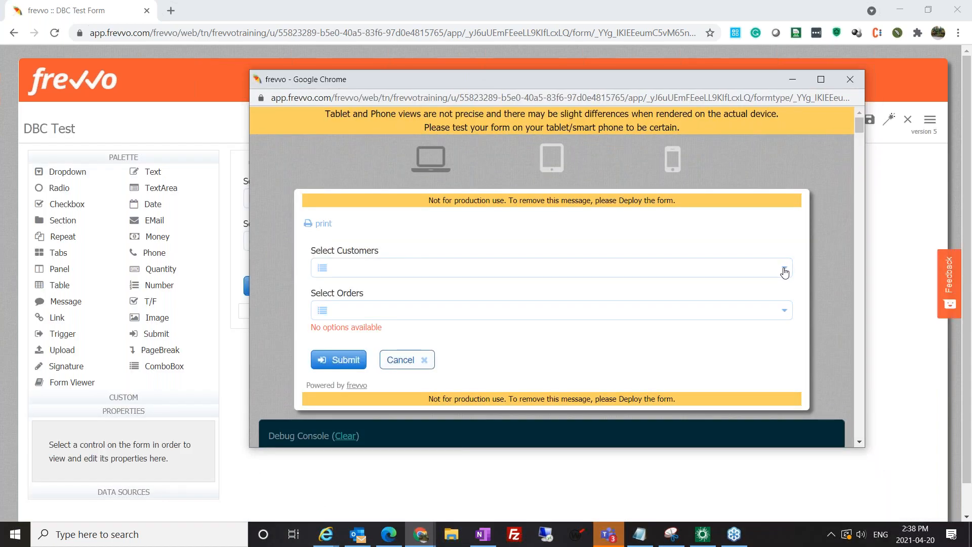
pyautogui.click(785, 272)
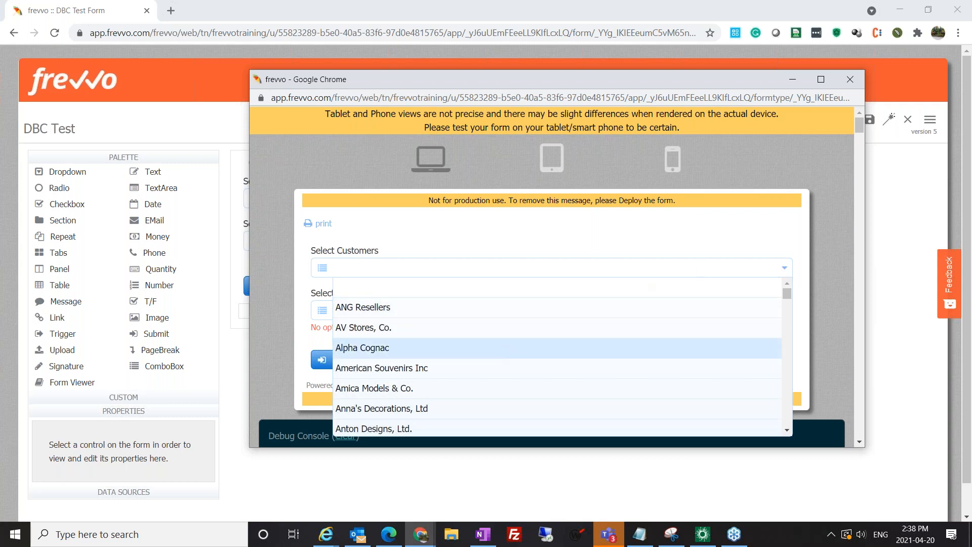
pyautogui.click(498, 350)
pyautogui.click(466, 318)
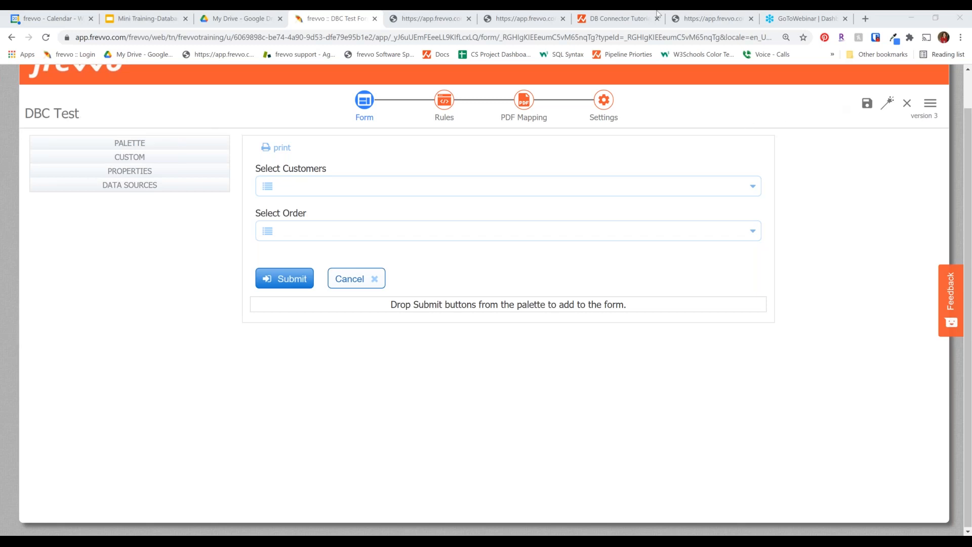
# Go back to the orderDetailsByOrder schema and examine the row element's maxOccurs and minOccurs attributes
pyautogui.click(709, 18)
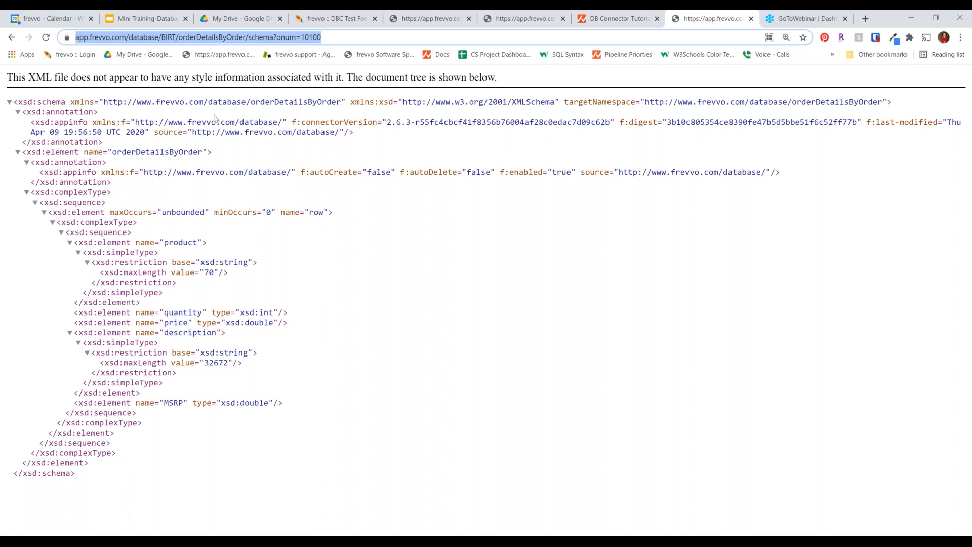
pyautogui.moveTo(104, 212); pyautogui.dragTo(293, 313)
pyautogui.moveTo(383, 350); pyautogui.dragTo(420, 425)
pyautogui.click(420, 425)
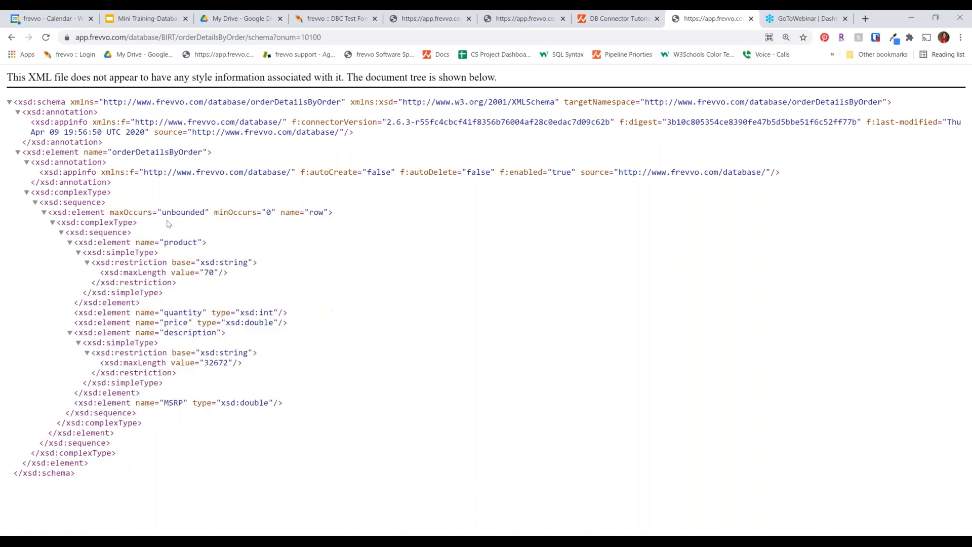
pyautogui.doubleClick(168, 212)
pyautogui.click(314, 262)
pyautogui.doubleClick(182, 211)
pyautogui.doubleClick(185, 211)
pyautogui.click(273, 213)
pyautogui.doubleClick(269, 213)
pyautogui.click(266, 273)
# Examine the product element's data type and maximum length in the orderDetailsByOrder schema
pyautogui.doubleClick(184, 242)
pyautogui.moveTo(215, 273); pyautogui.dragTo(209, 272)
pyautogui.moveTo(201, 262); pyautogui.dragTo(250, 263)
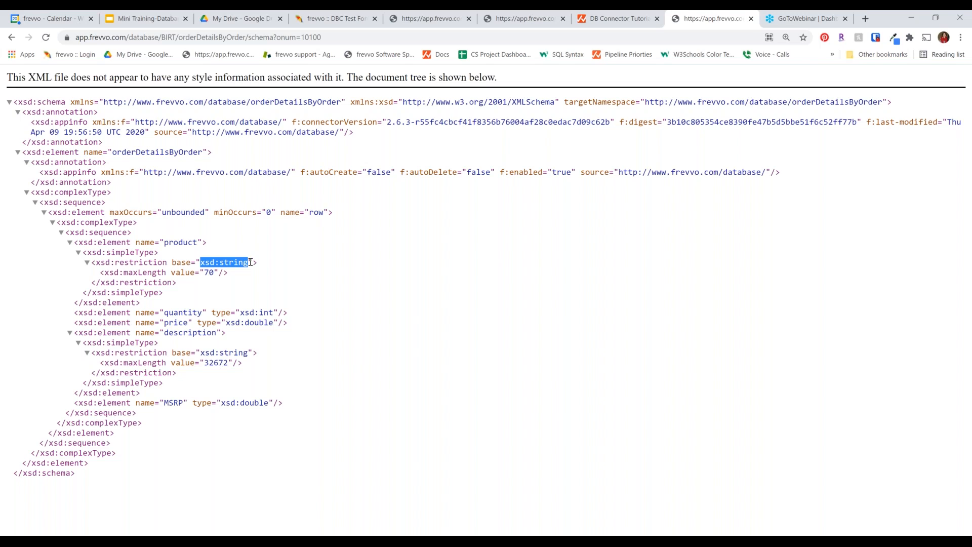
pyautogui.click(249, 323)
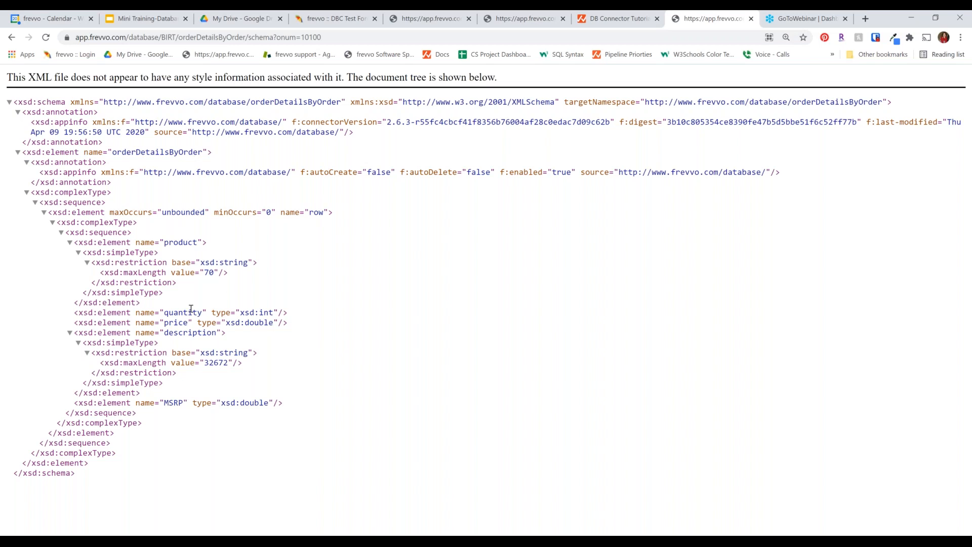
# Open the page source of the orderDetailsByOrder schema and try to save it as a file
pyautogui.rightClick(315, 267)
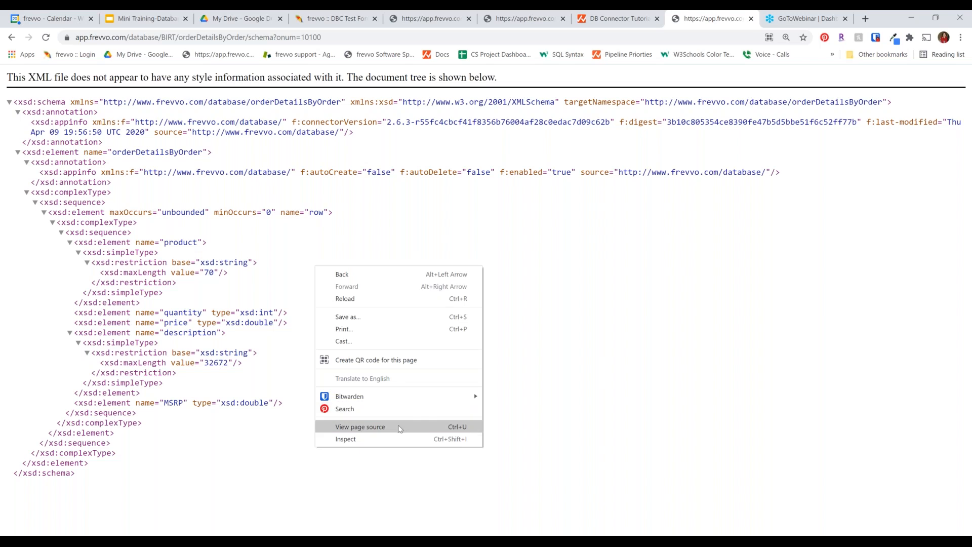
pyautogui.click(360, 427)
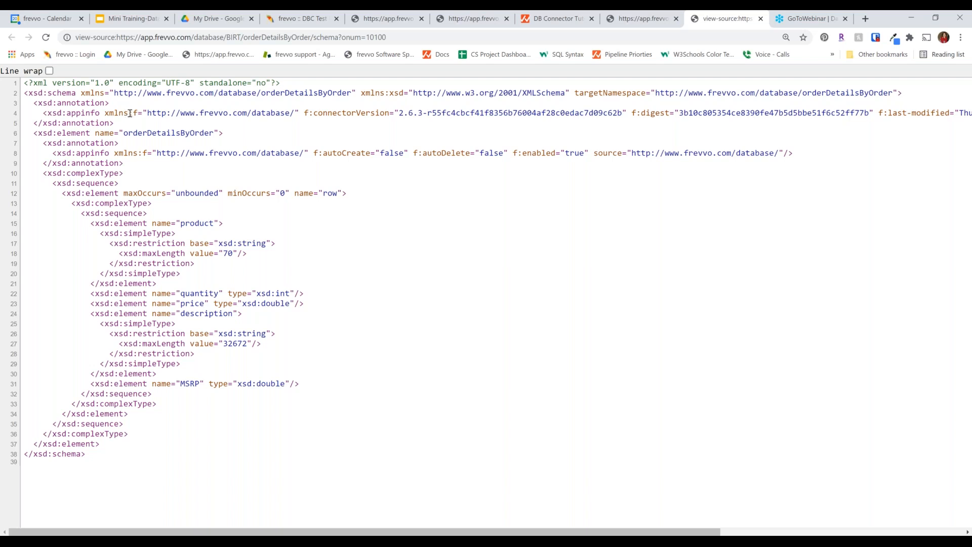
pyautogui.rightClick(350, 274)
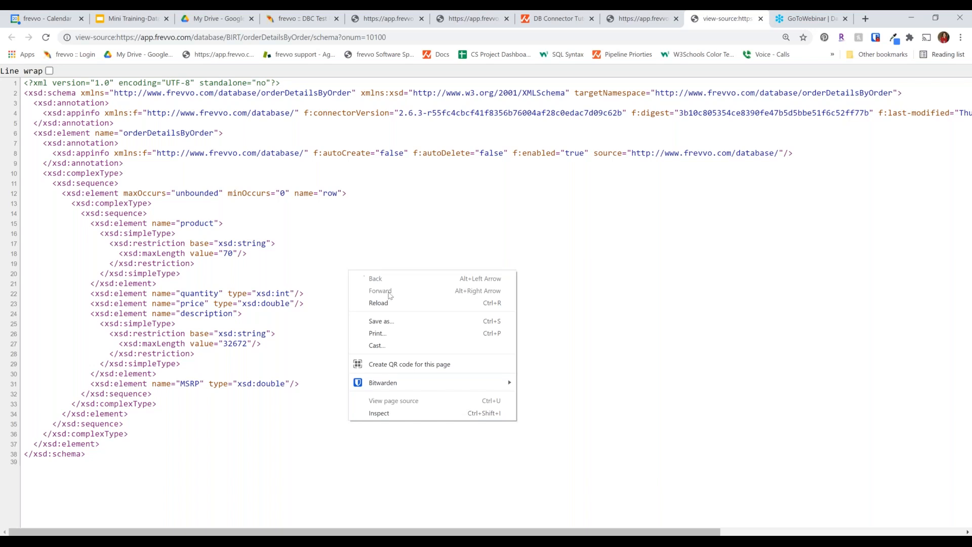
pyautogui.click(398, 325)
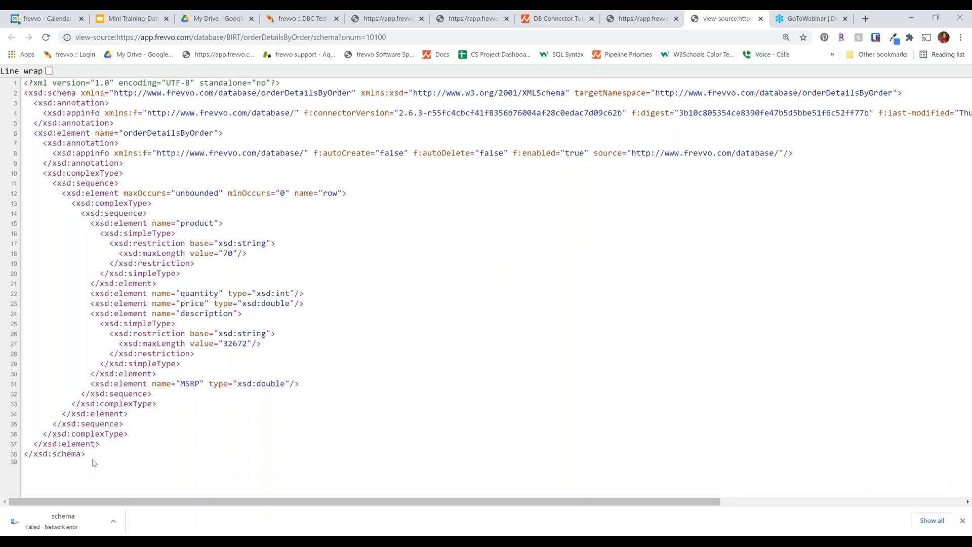
# Copy the entire orderDetailsByOrder schema source and paste it into the TextPad document, replacing the existing text
pyautogui.moveTo(93, 463); pyautogui.dragTo(9, 79)
pyautogui.hotkey('ctrl', 'c')
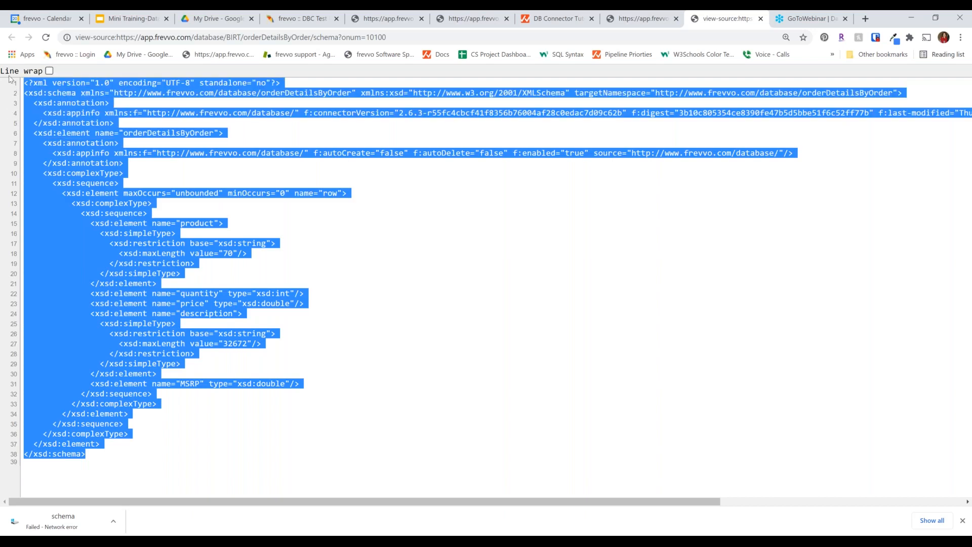
pyautogui.hotkey('alt', 'Tab')
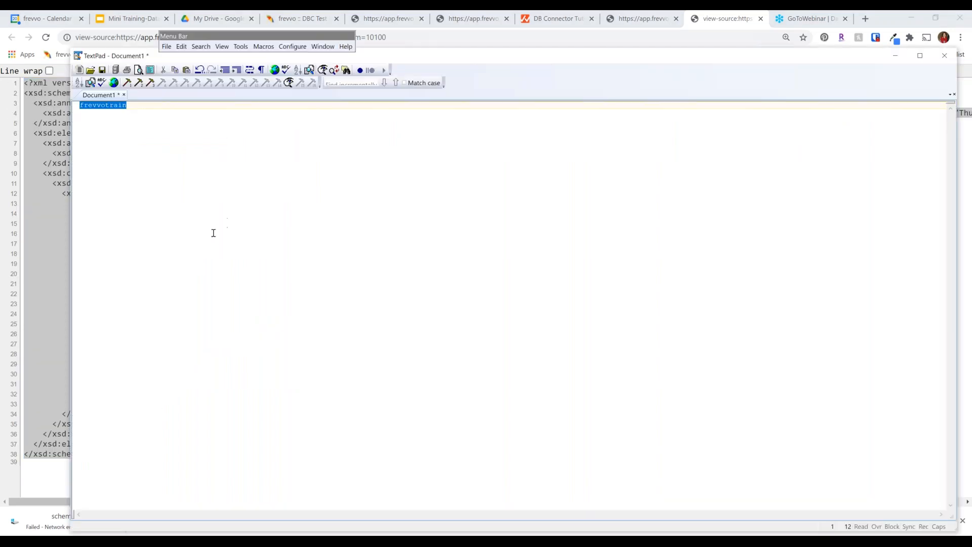
pyautogui.hotkey('ctrl', 'v')
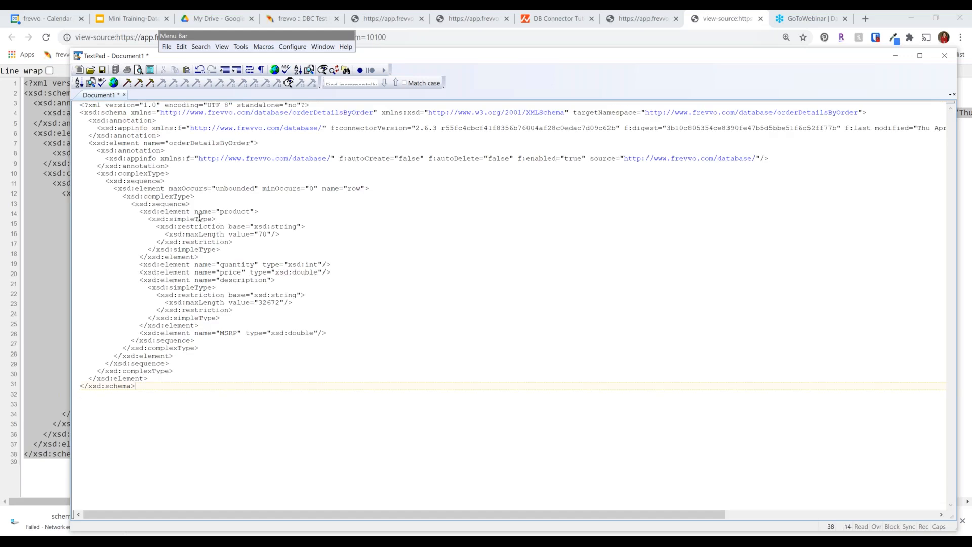
pyautogui.click(74, 101)
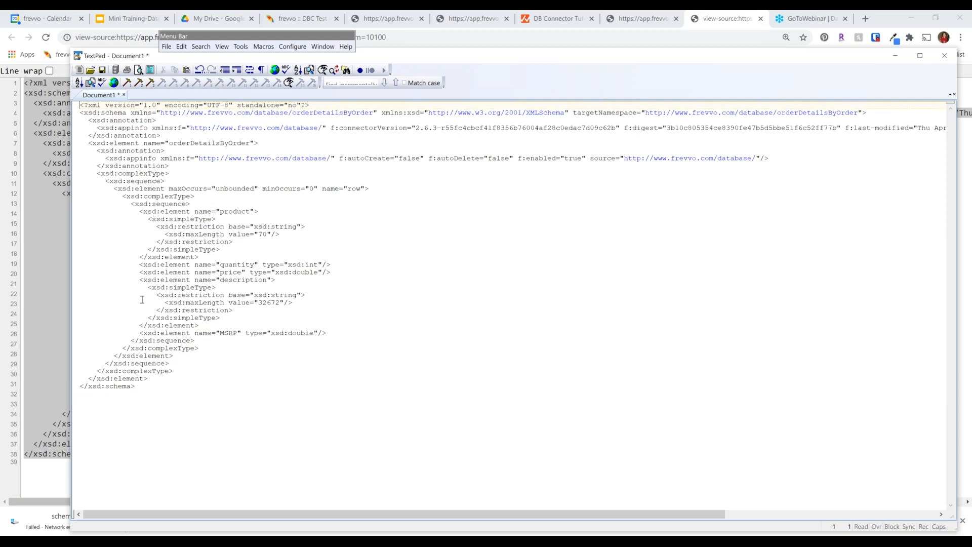
pyautogui.click(168, 388)
# Start saving the TextPad document, entering Order as the beginning of its file name
pyautogui.click(102, 70)
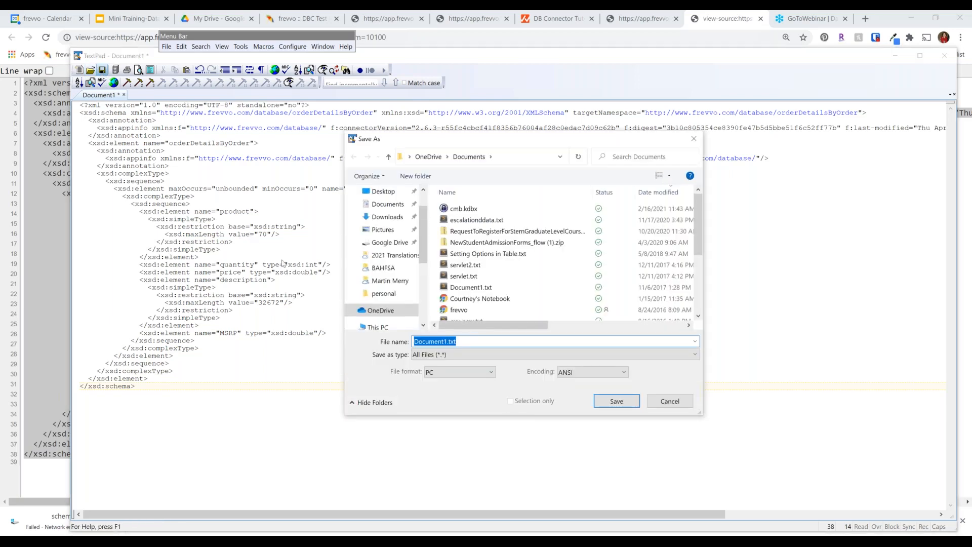
pyautogui.click(461, 342)
pyautogui.doubleClick(461, 343)
pyautogui.write('Order')
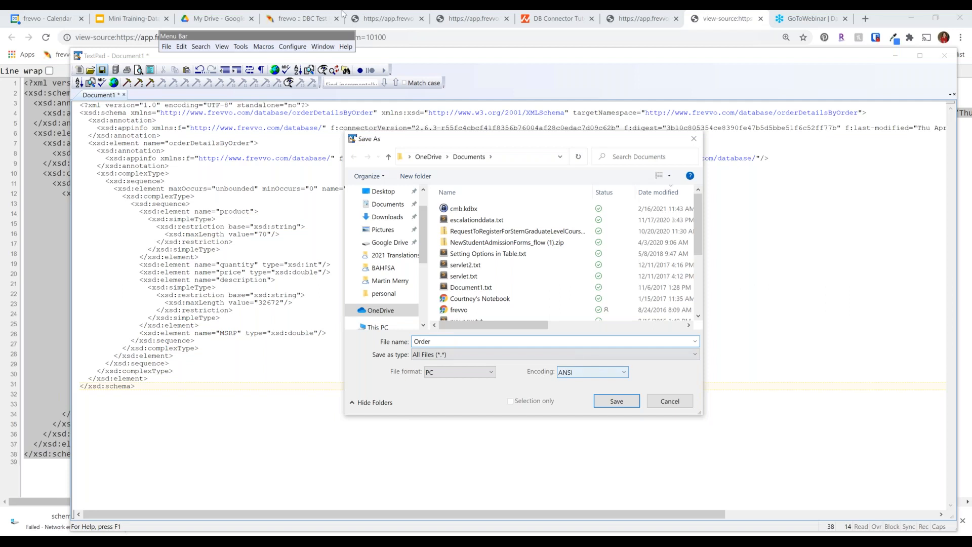
# Review the Mini Training-Database slide on adding the Order table from schema and setting up the Doc URI
pyautogui.hotkey('alt', 'Tab')
pyautogui.click(302, 23)
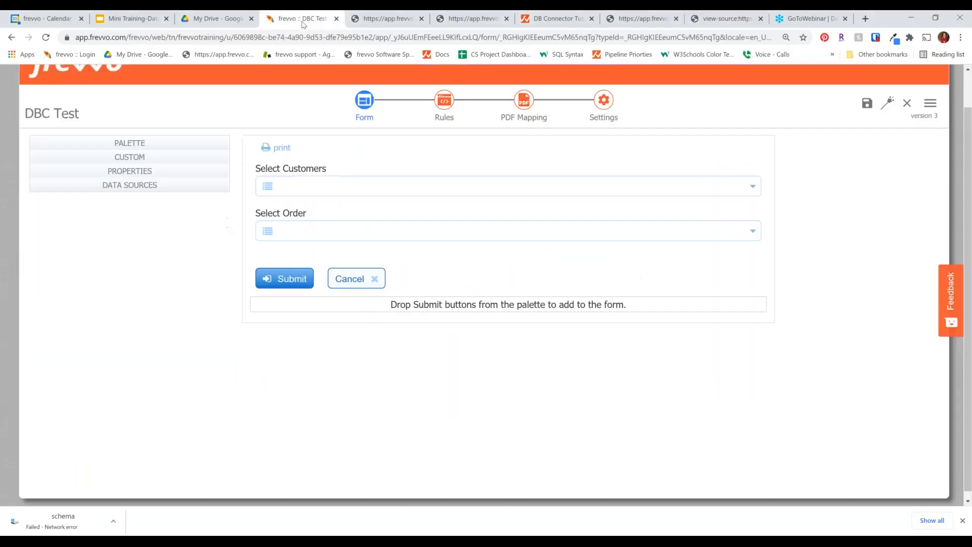
pyautogui.click(131, 19)
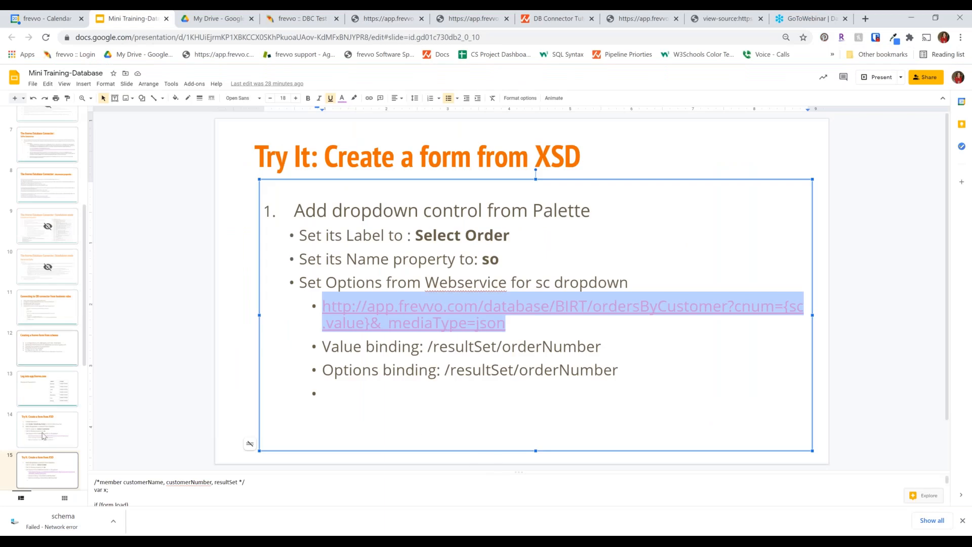
pyautogui.scroll(-2, 43, 436)
pyautogui.click(49, 414)
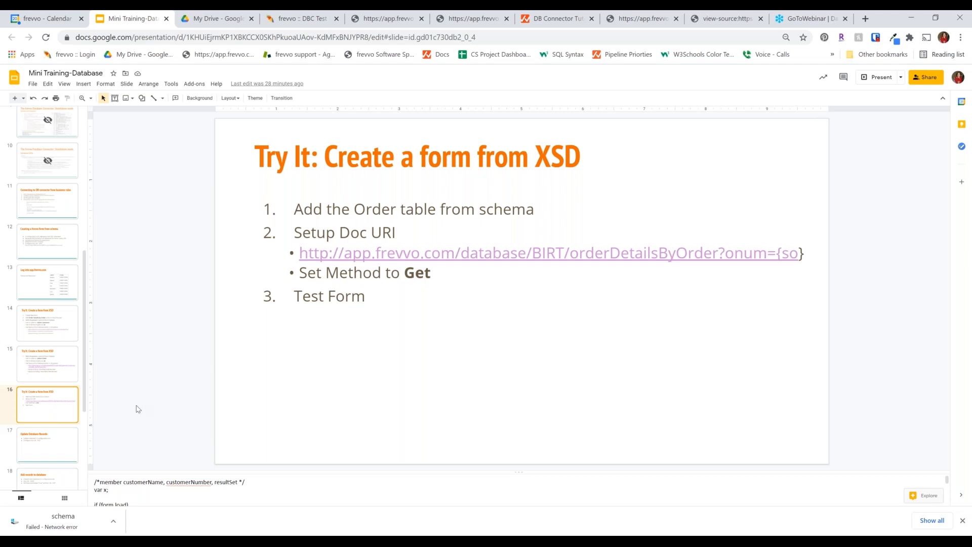
pyautogui.click(65, 358)
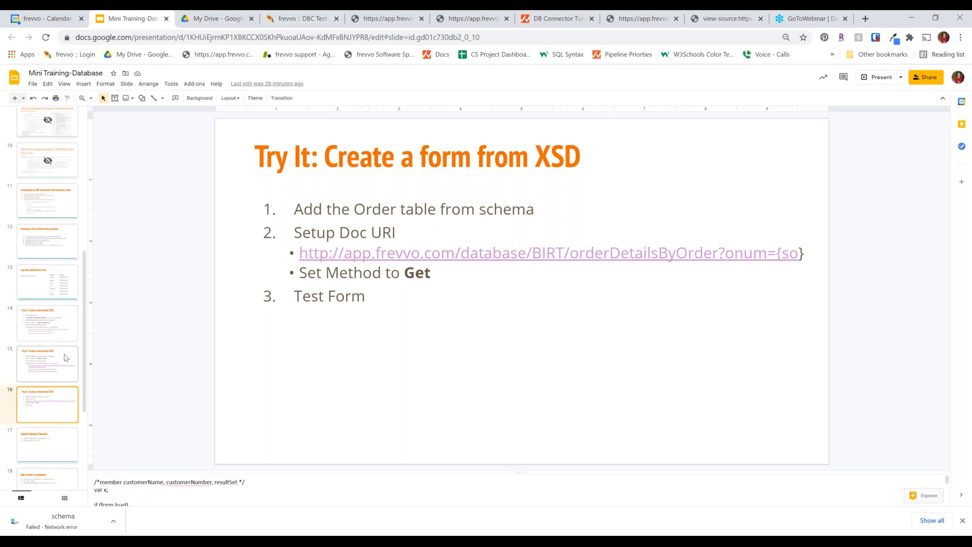
pyautogui.click(56, 411)
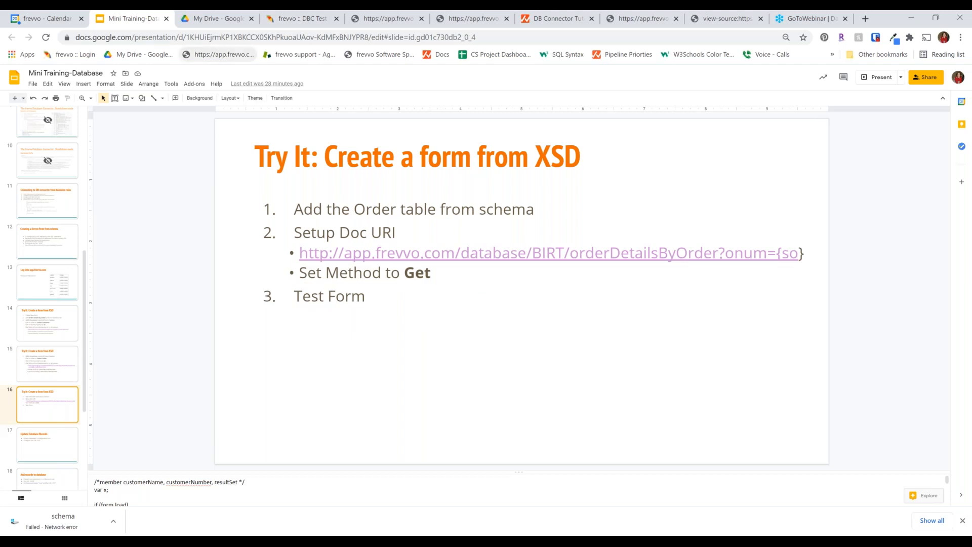
pyautogui.click(297, 15)
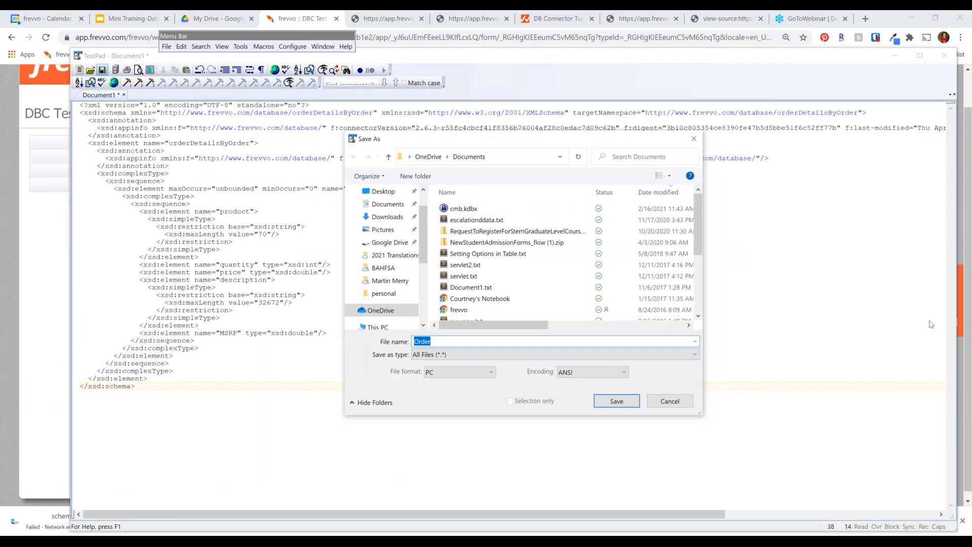
# Complete the schema's file name as OrderDetailsbyOrder.xsd, keeping All Files as the save type
pyautogui.press('End')
pyautogui.write('Details.xs')
pyautogui.press('BackSpace')
pyautogui.press('BackSpace')
pyautogui.press('BackSpace')
pyautogui.write('byOrder')
pyautogui.click(468, 355)
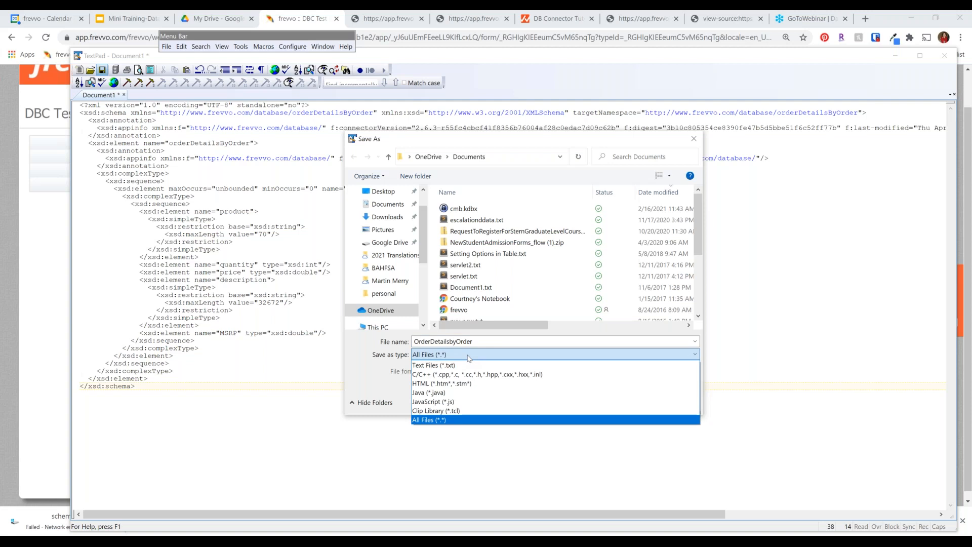
pyautogui.click(469, 354)
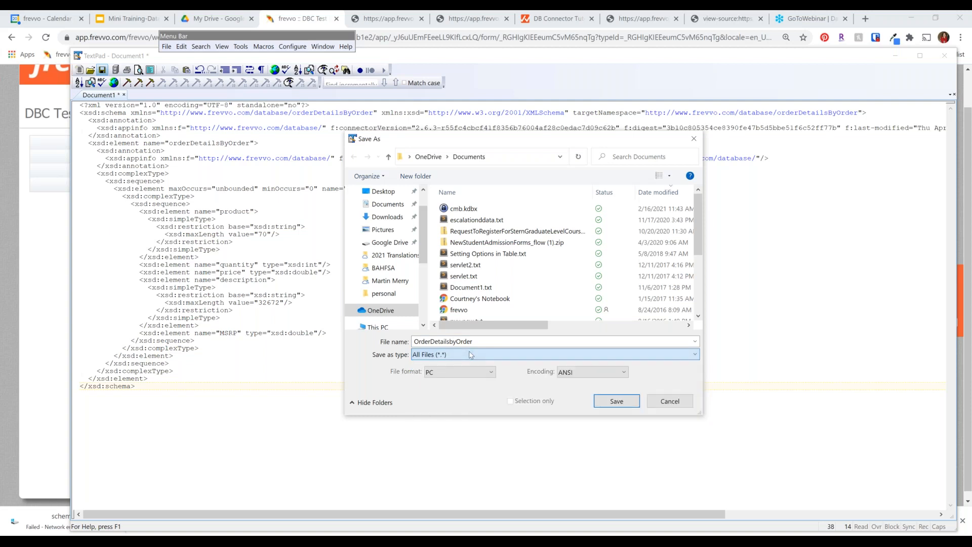
pyautogui.click(484, 345)
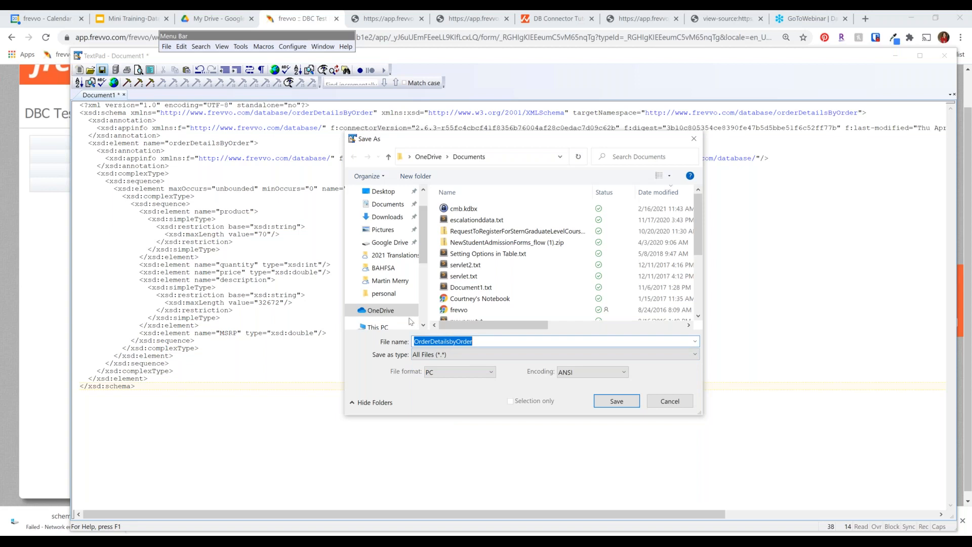
pyautogui.click(493, 342)
pyautogui.write('.x')
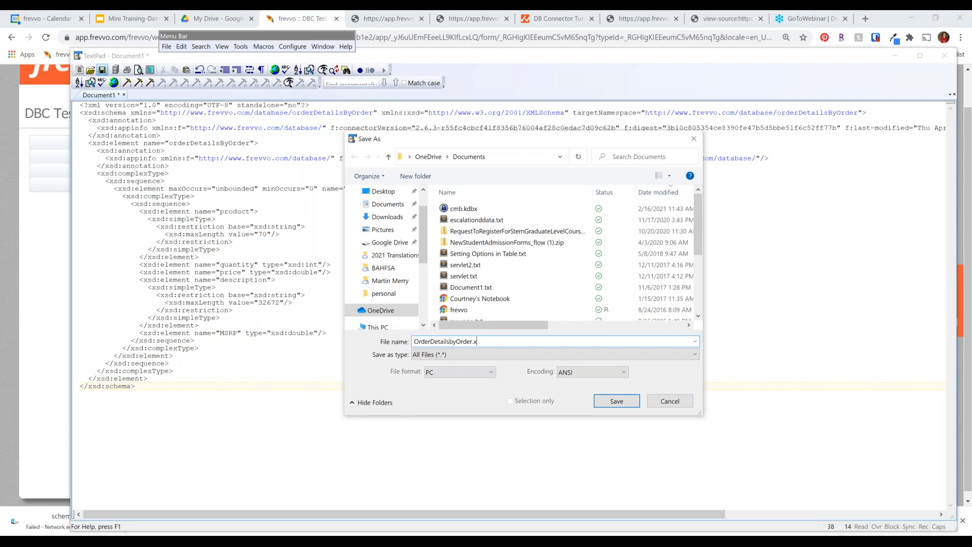
pyautogui.write('sd')
# Save the schema file in the Downloads folder and minimize TextPad to return to the form editor
pyautogui.click(388, 216)
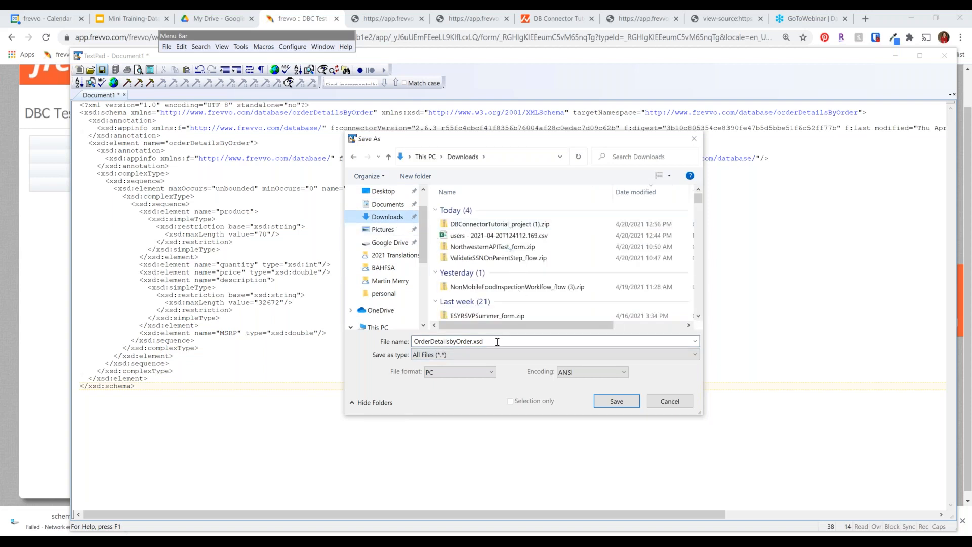
pyautogui.press('Tab')
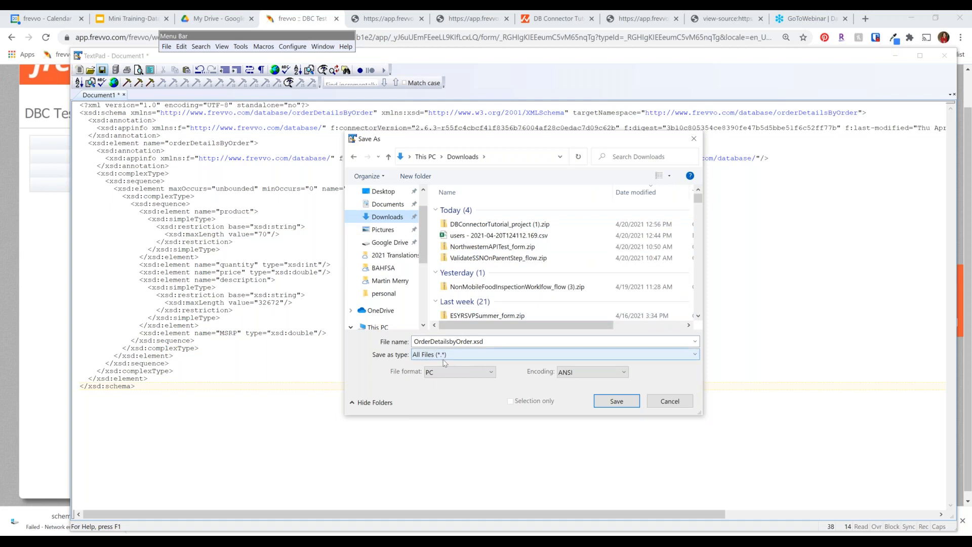
pyautogui.click(615, 401)
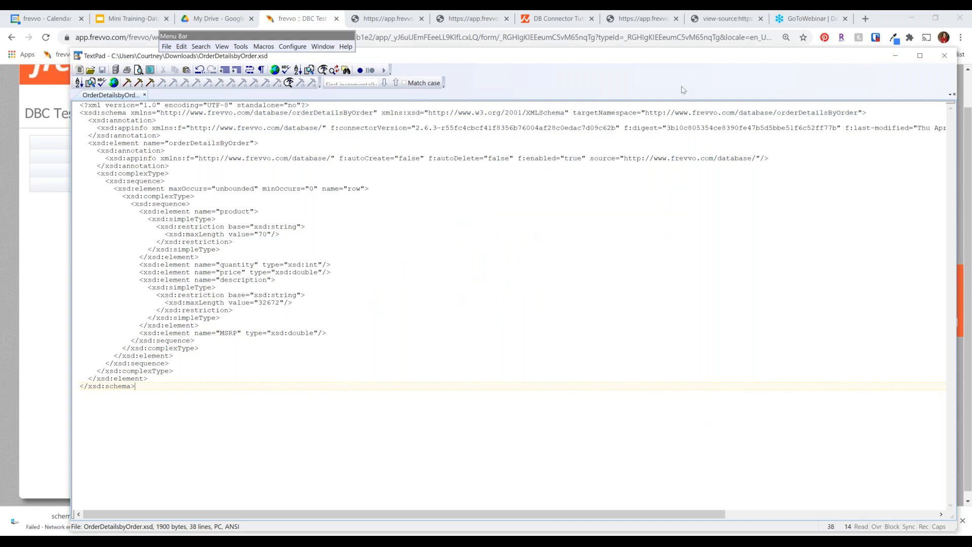
pyautogui.moveTo(669, 66); pyautogui.dragTo(553, 106)
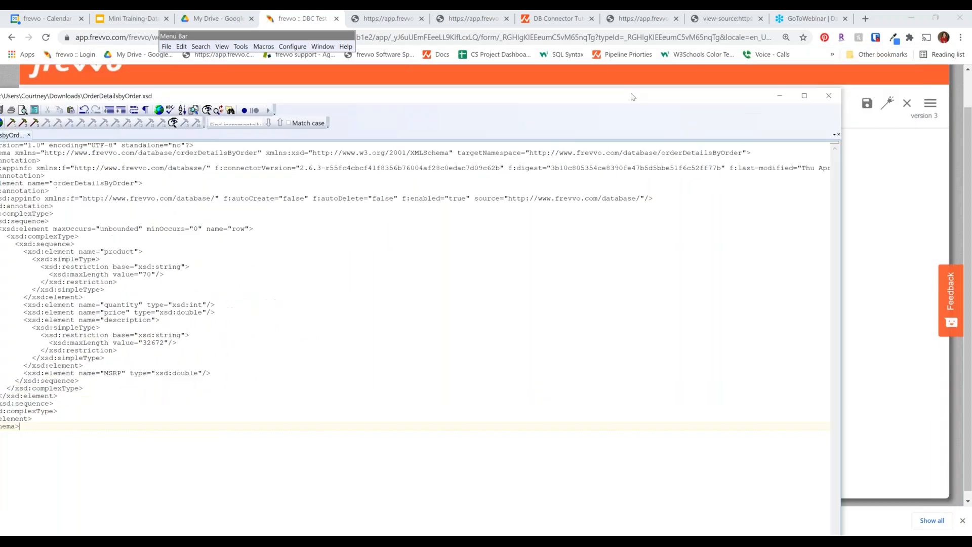
pyautogui.click(778, 97)
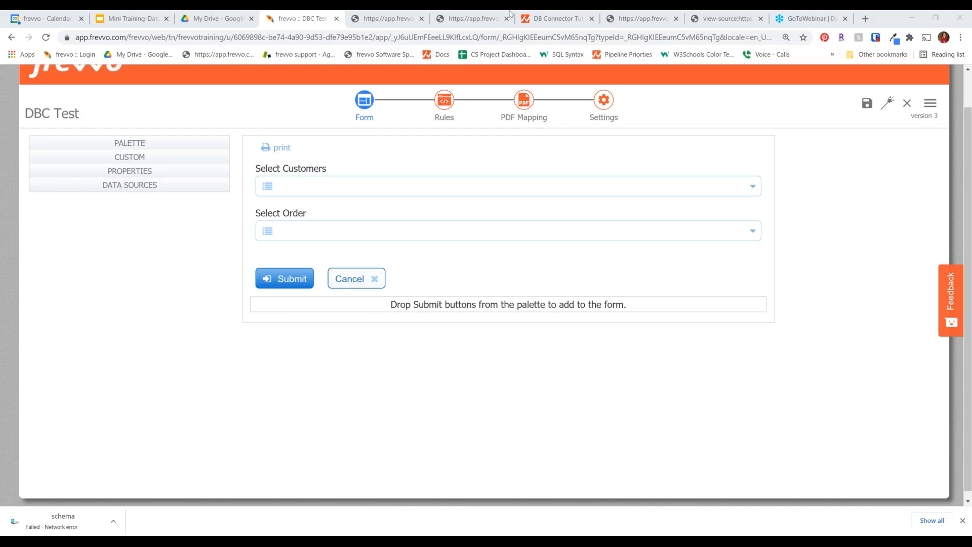
# Close the DBC Test form editor and open the Schemas list of the DB Connector Tutorial project
pyautogui.click(937, 104)
pyautogui.click(900, 151)
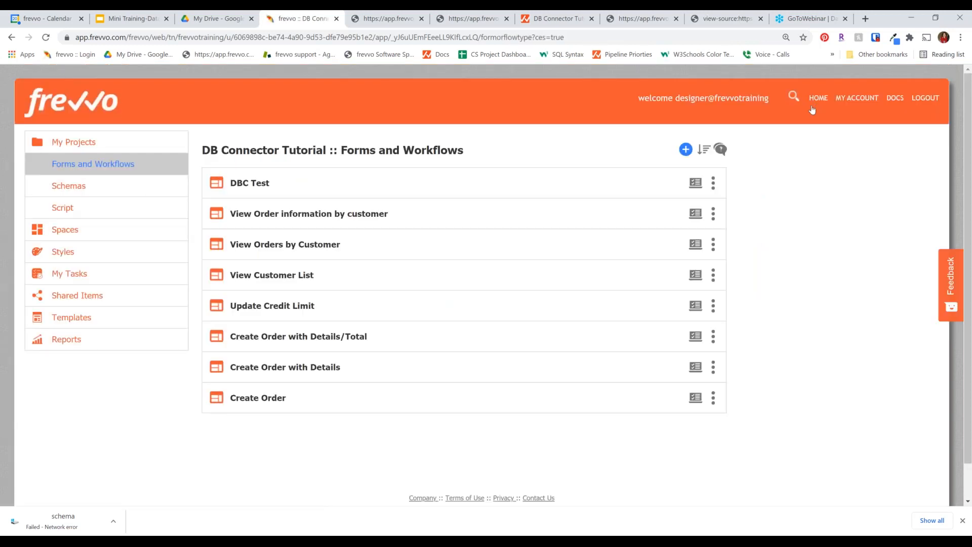
pyautogui.click(83, 161)
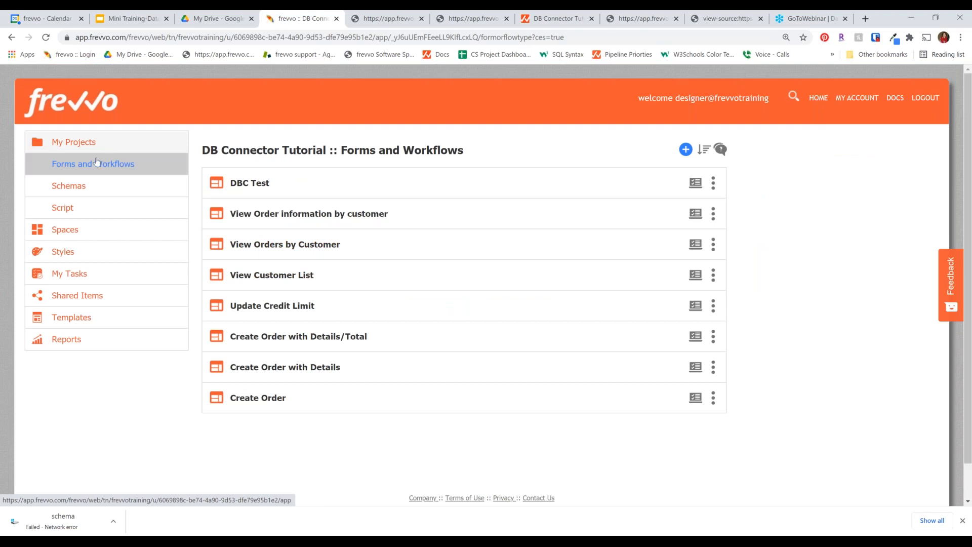
pyautogui.click(136, 196)
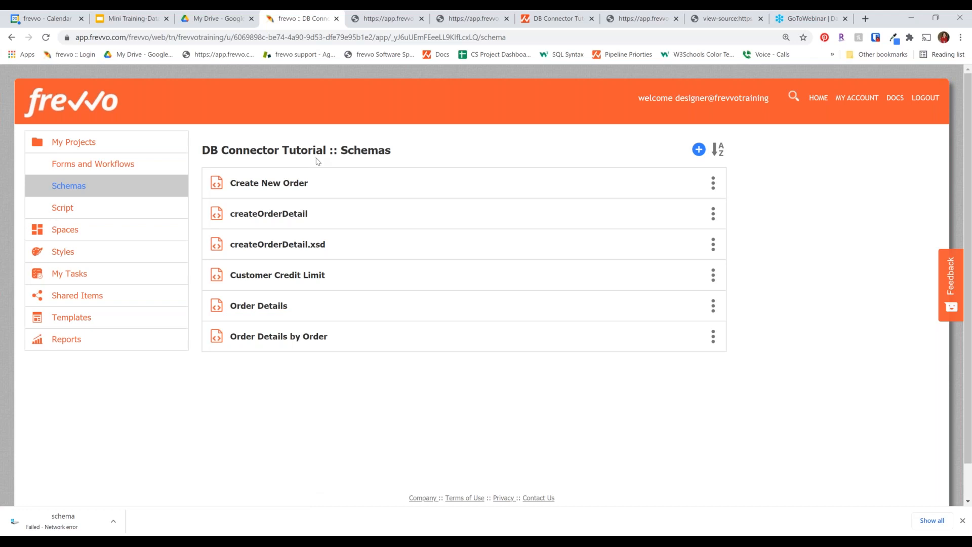
# Examine the Upload Schema form, return to the schema list, and check the actions offered for Order Details by Order
pyautogui.click(698, 150)
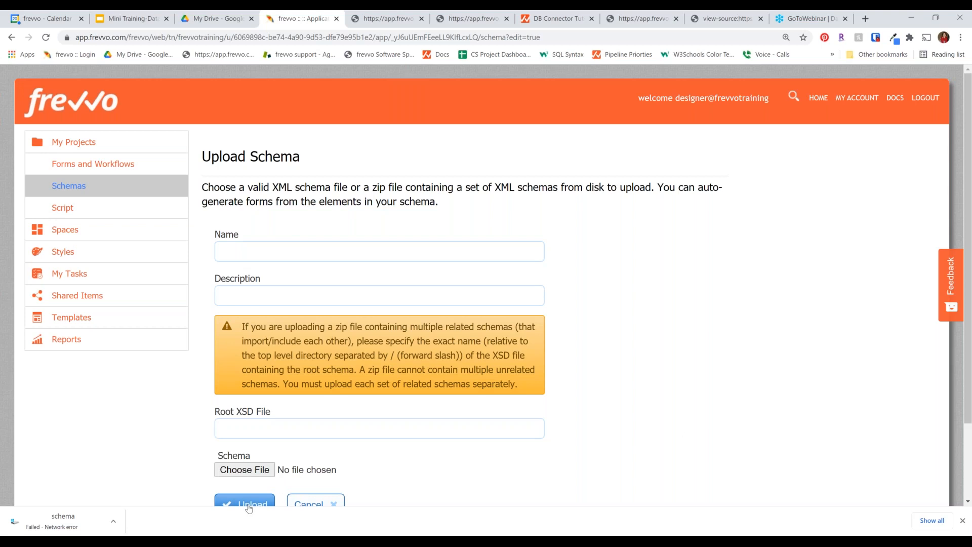
pyautogui.click(95, 187)
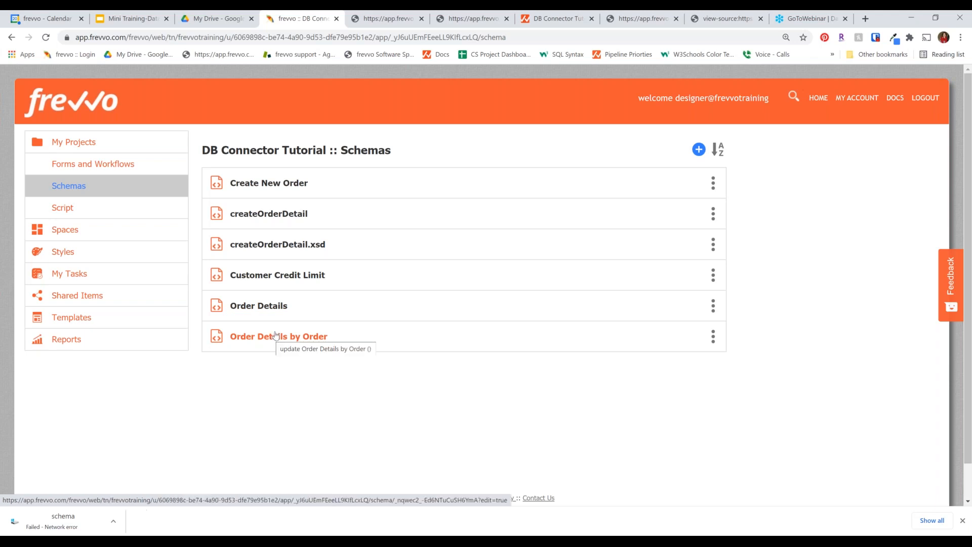
pyautogui.click(716, 336)
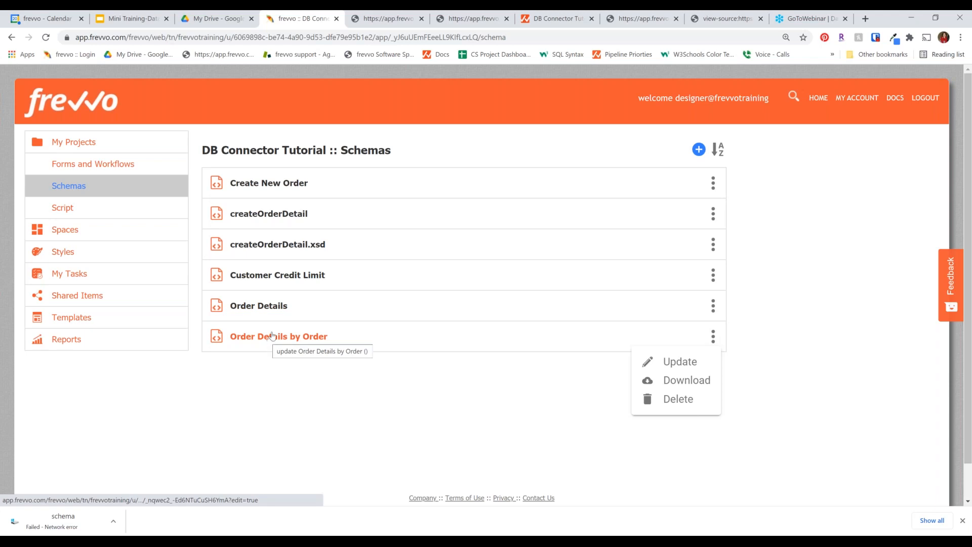
# Reopen the DBC Test form for editing and collapse its control palette and properties sections
pyautogui.click(98, 164)
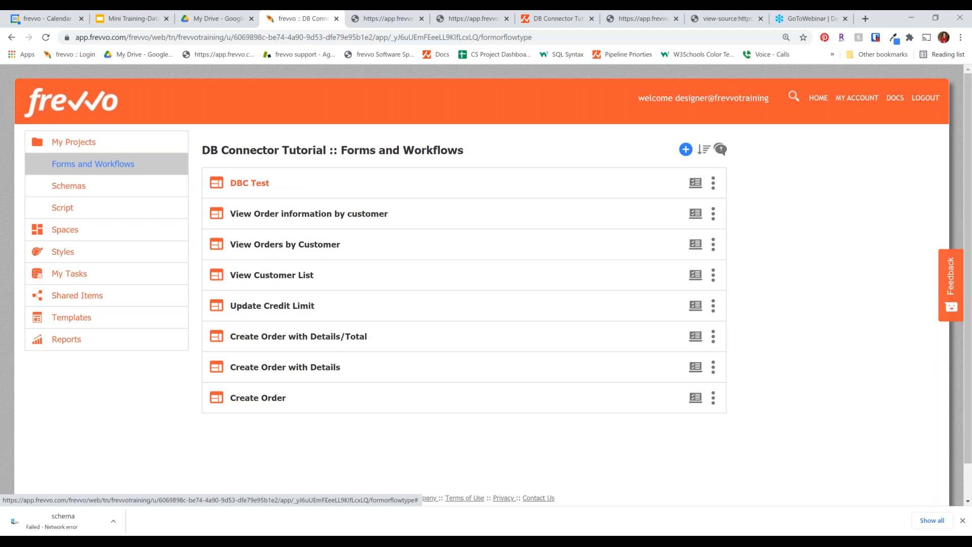
pyautogui.click(265, 182)
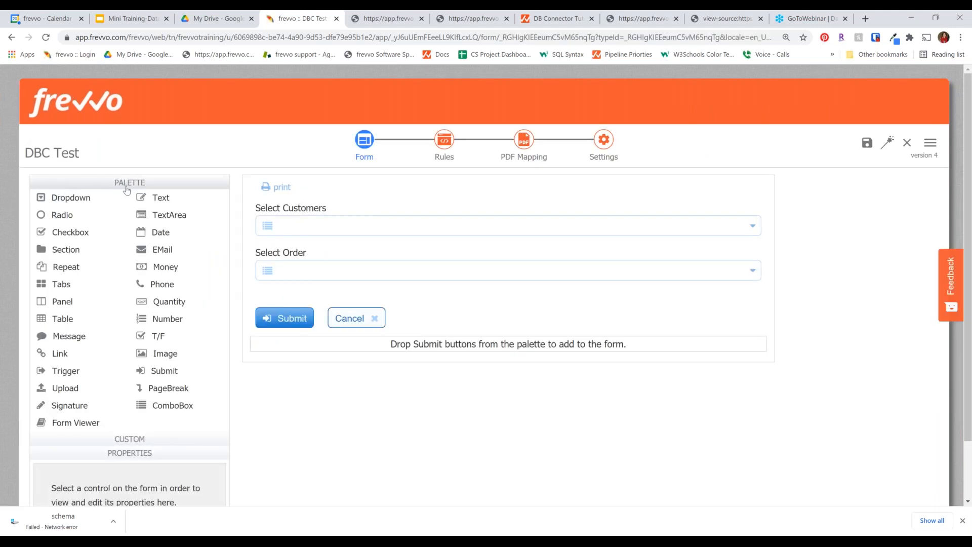
pyautogui.click(129, 186)
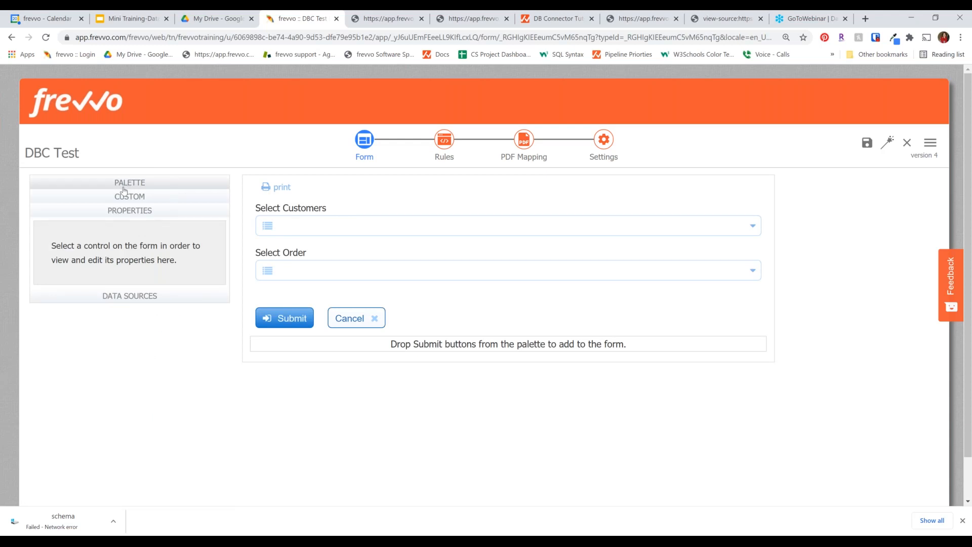
pyautogui.click(121, 210)
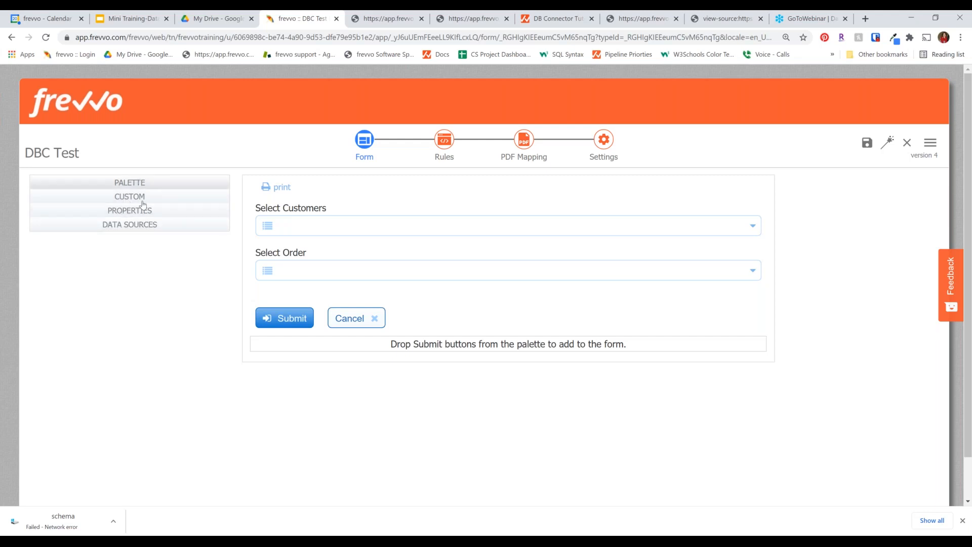
# Add the orderDetailsByOrder element of the Order Details by Order schema to the form's data sources
pyautogui.click(146, 227)
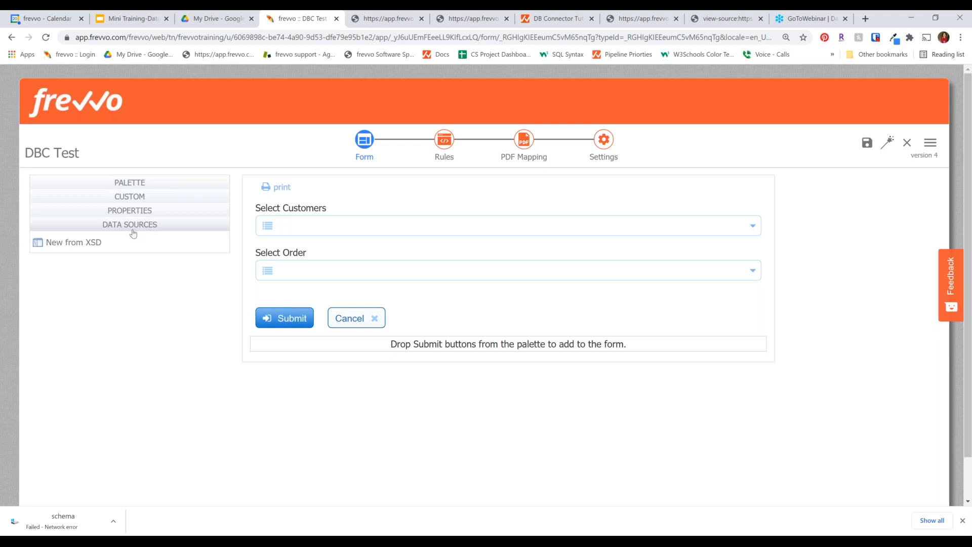
pyautogui.click(87, 247)
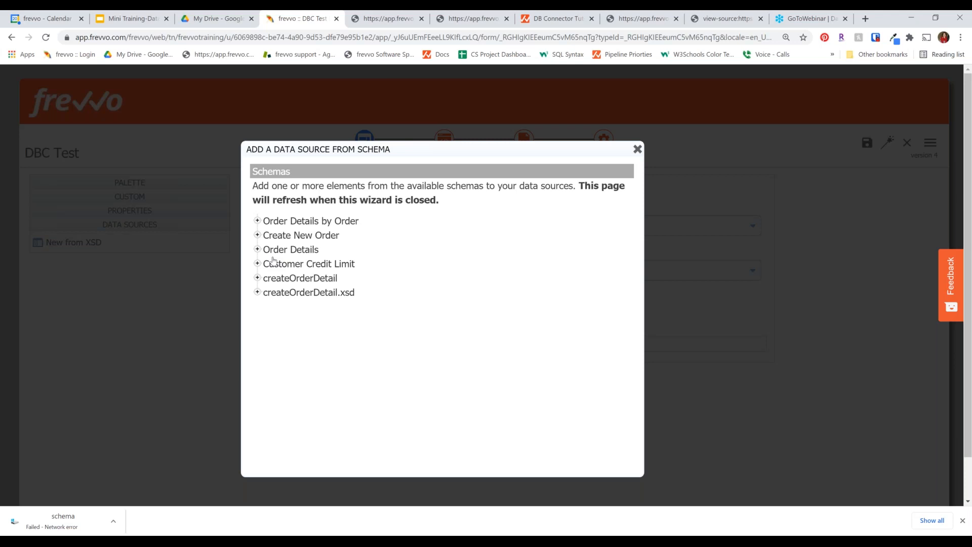
pyautogui.click(257, 222)
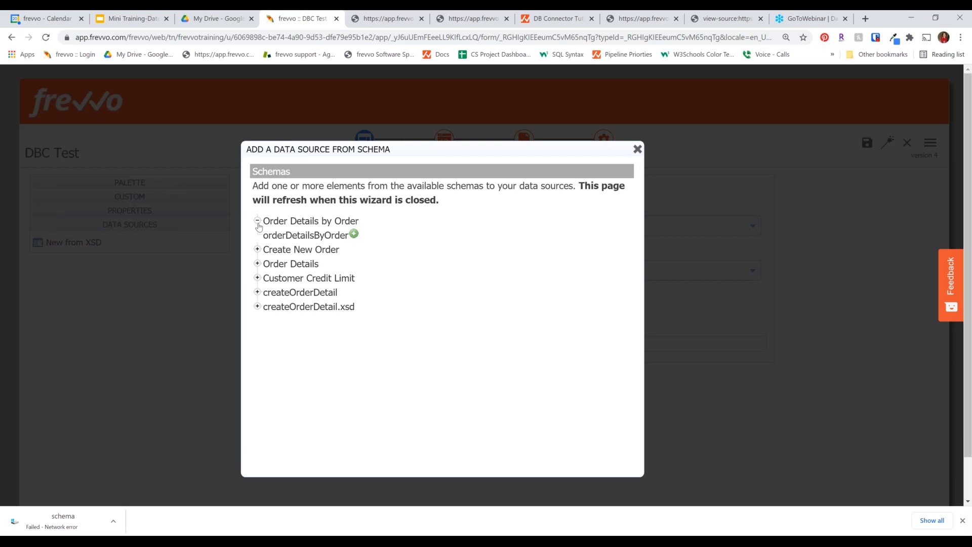
pyautogui.click(354, 234)
pyautogui.click(637, 149)
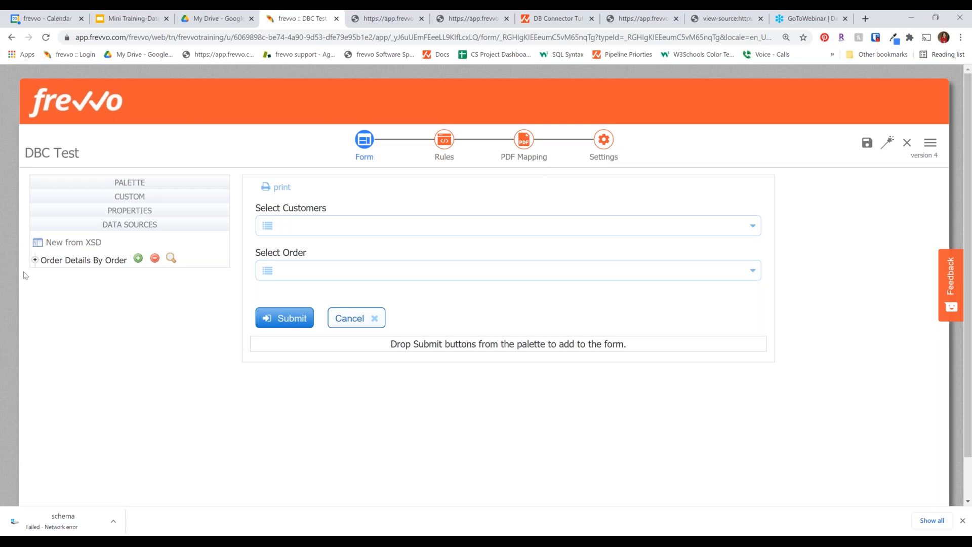
# Add the Row element from the Order Details By Order data source to the form and place it below Select Order
pyautogui.click(35, 260)
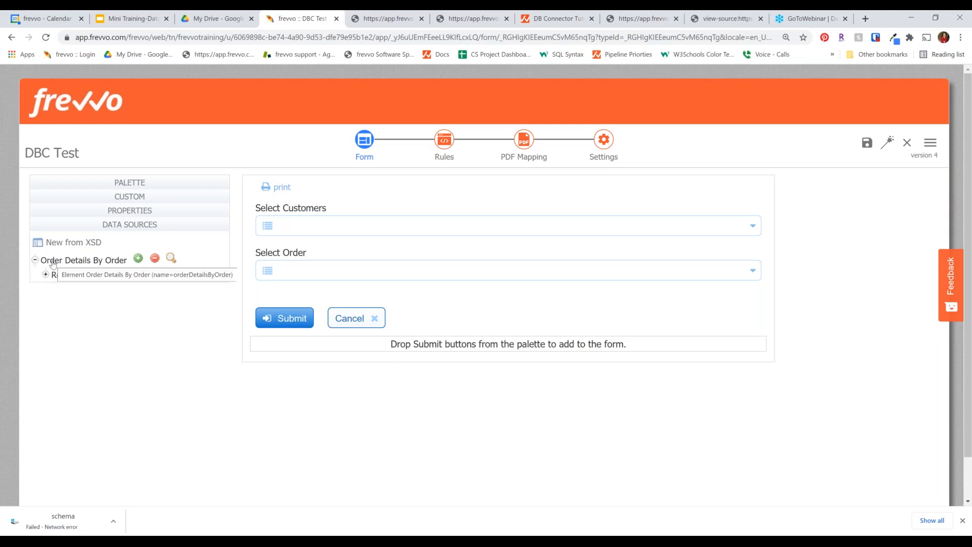
pyautogui.click(45, 275)
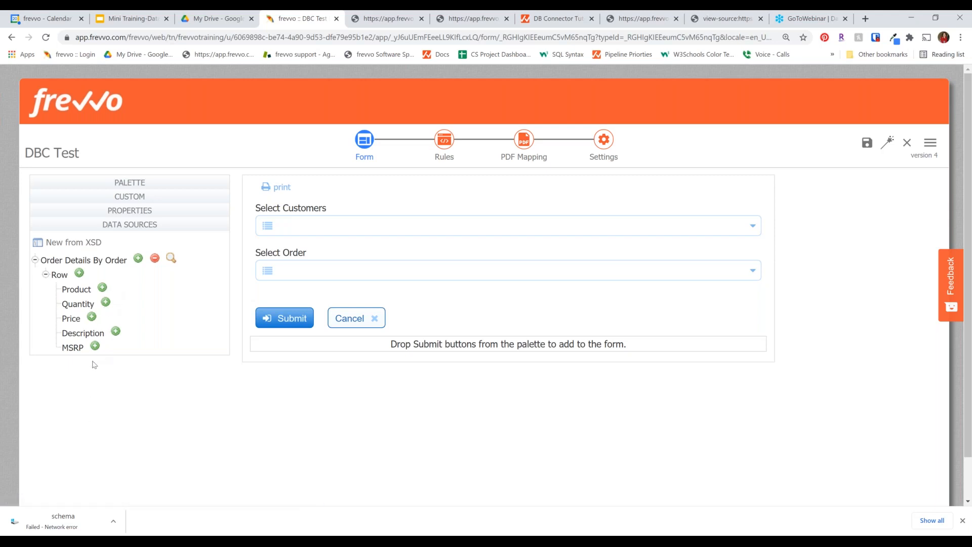
pyautogui.click(80, 274)
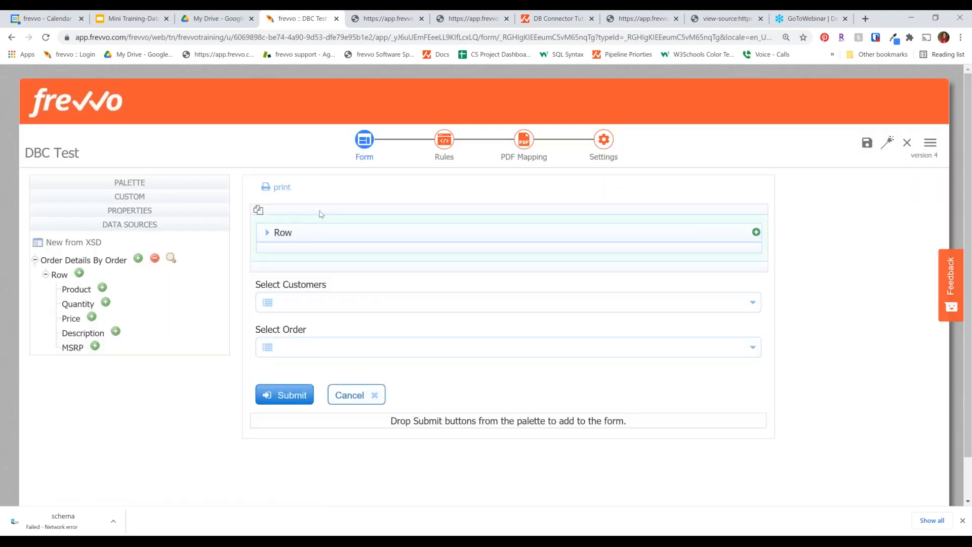
pyautogui.moveTo(320, 213); pyautogui.dragTo(419, 341)
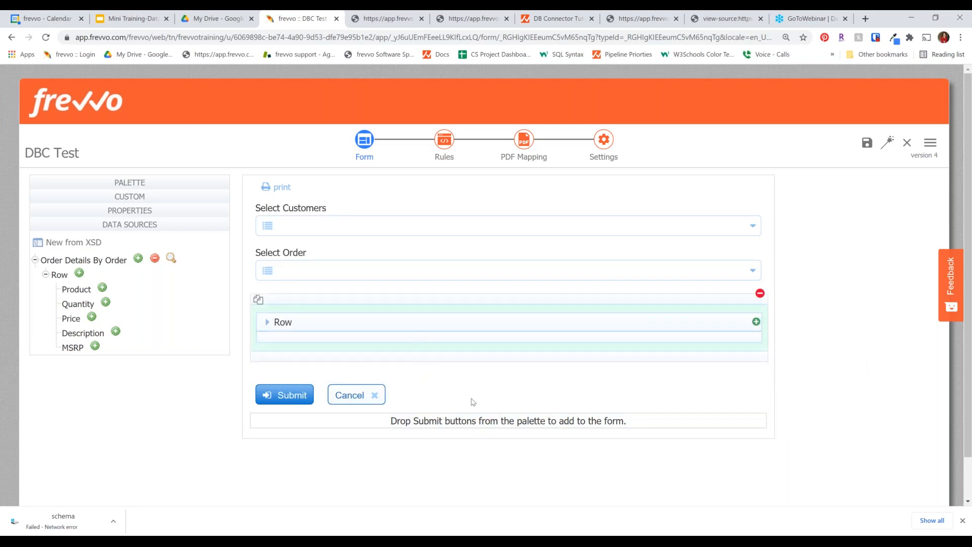
pyautogui.click(267, 323)
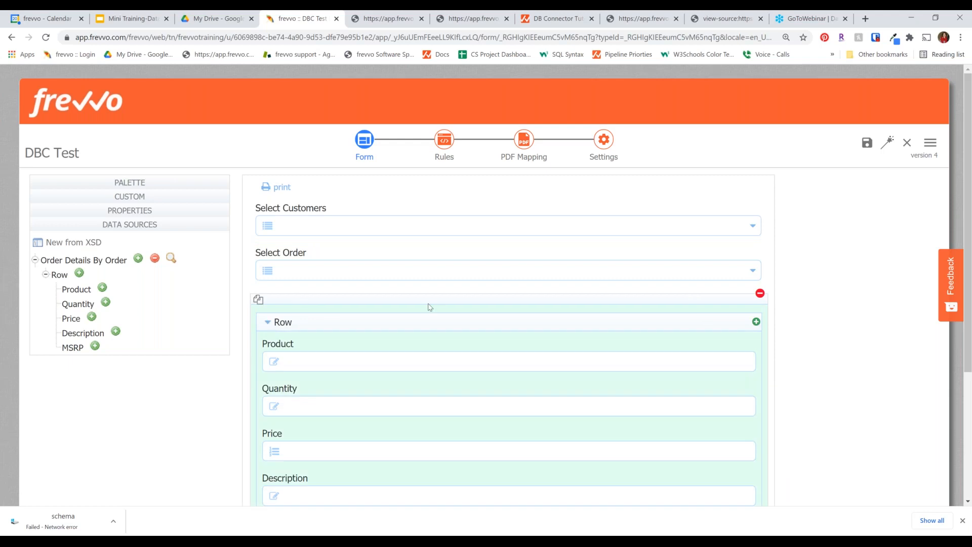
pyautogui.click(268, 323)
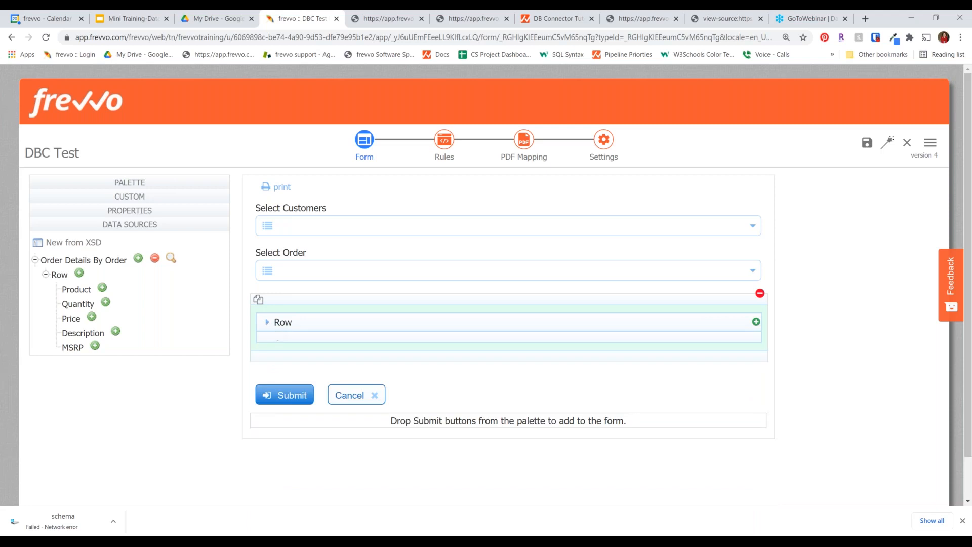
# Set the Repeat Row control to display as a Table
pyautogui.click(113, 211)
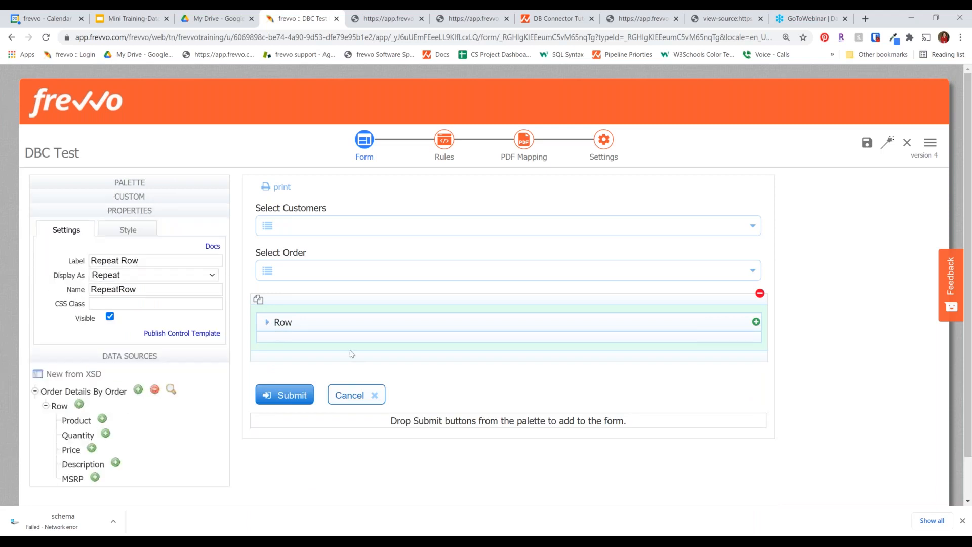
pyautogui.click(332, 326)
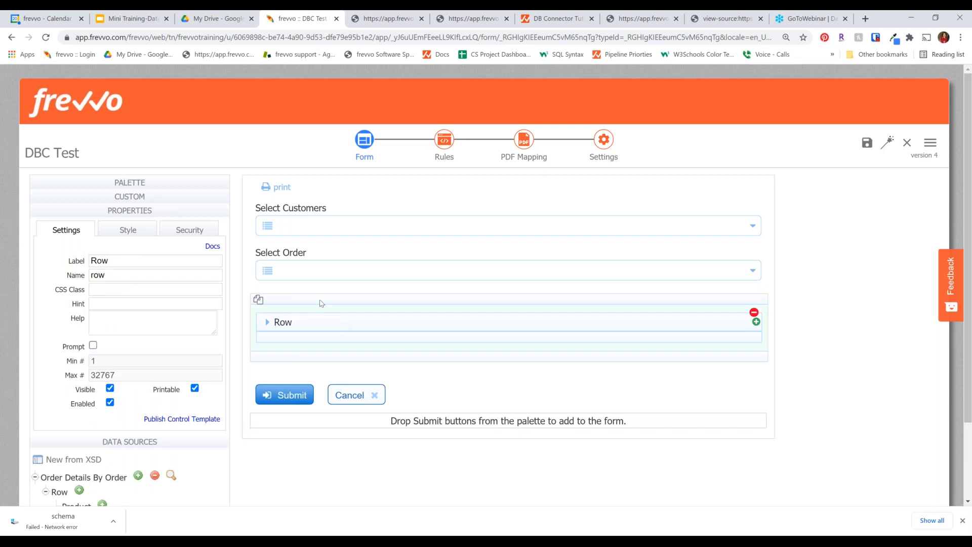
pyautogui.click(322, 303)
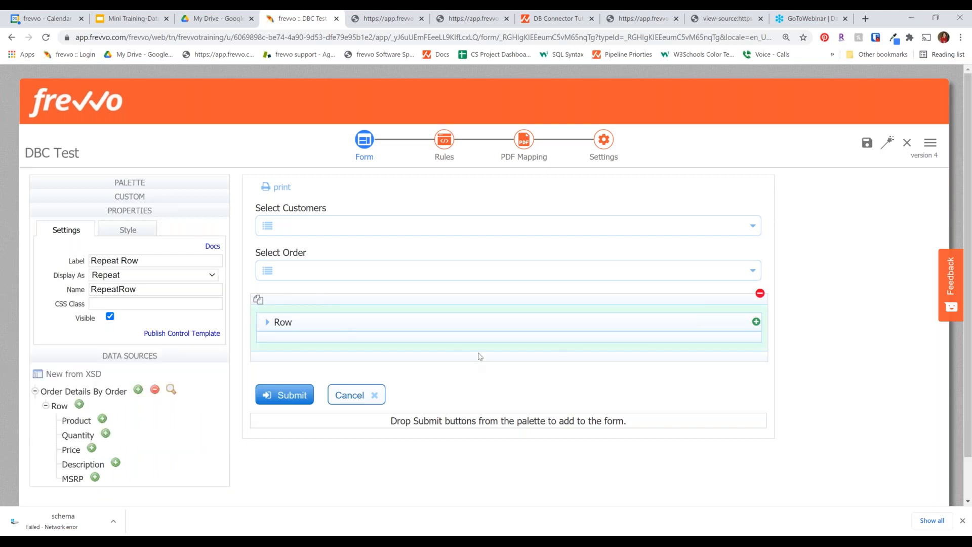
pyautogui.click(112, 276)
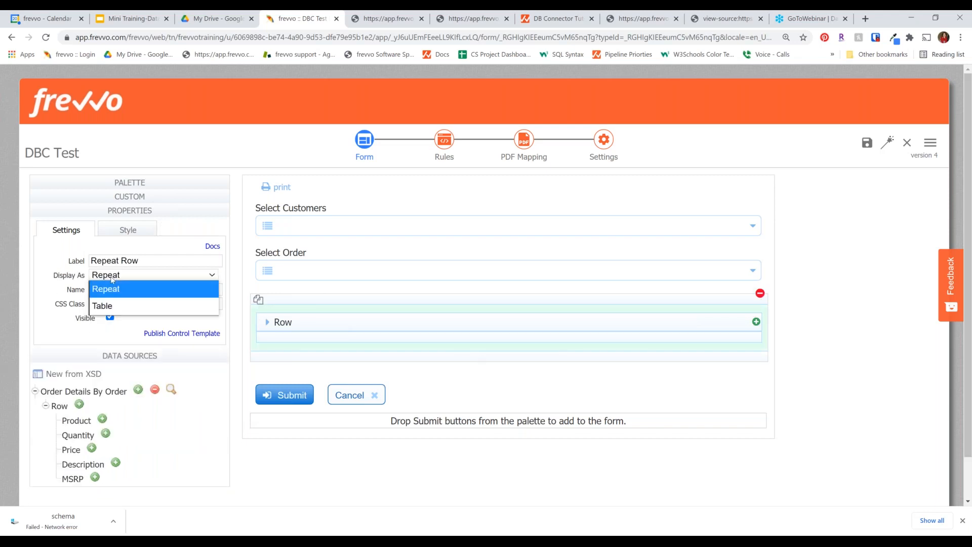
pyautogui.click(129, 304)
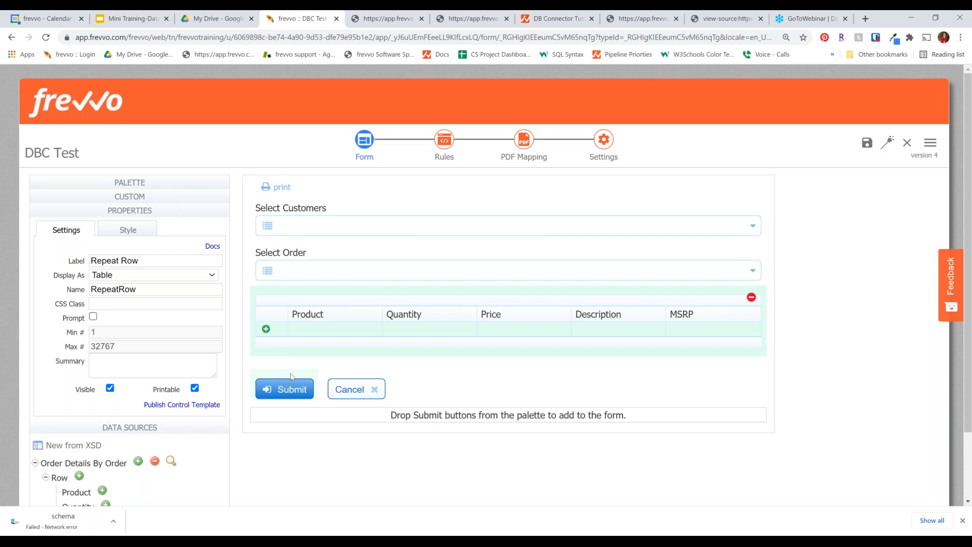
# Set the table's Product and Description columns to display as TextArea
pyautogui.click(329, 319)
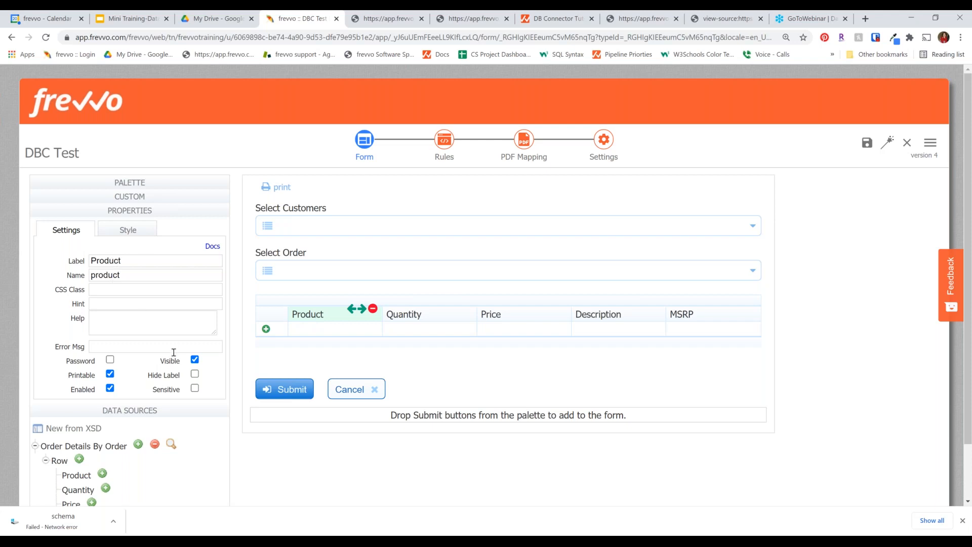
pyautogui.click(323, 330)
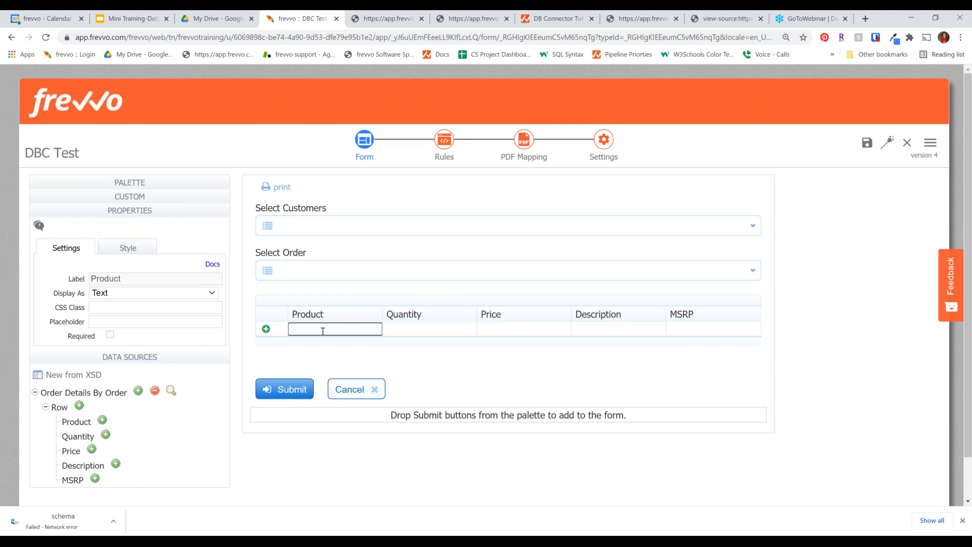
pyautogui.click(184, 294)
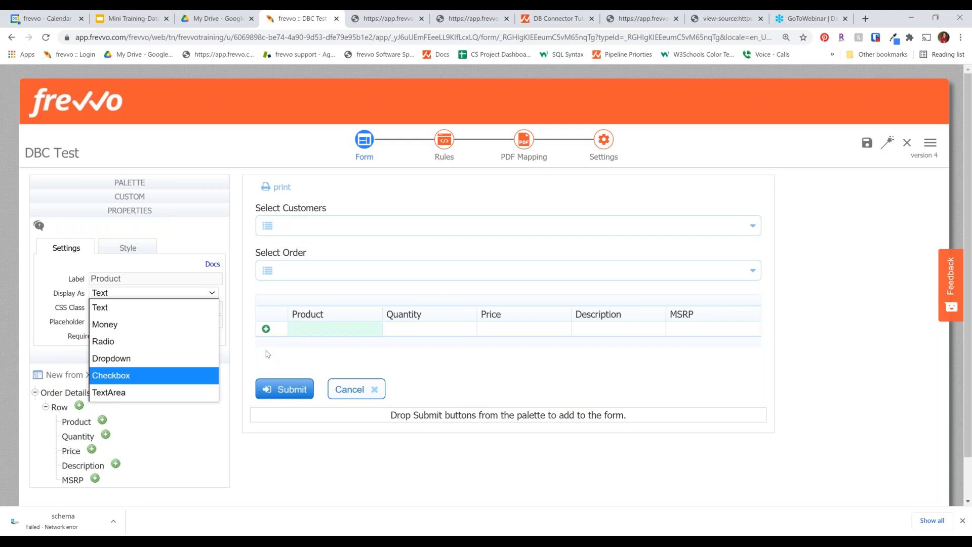
pyautogui.click(319, 325)
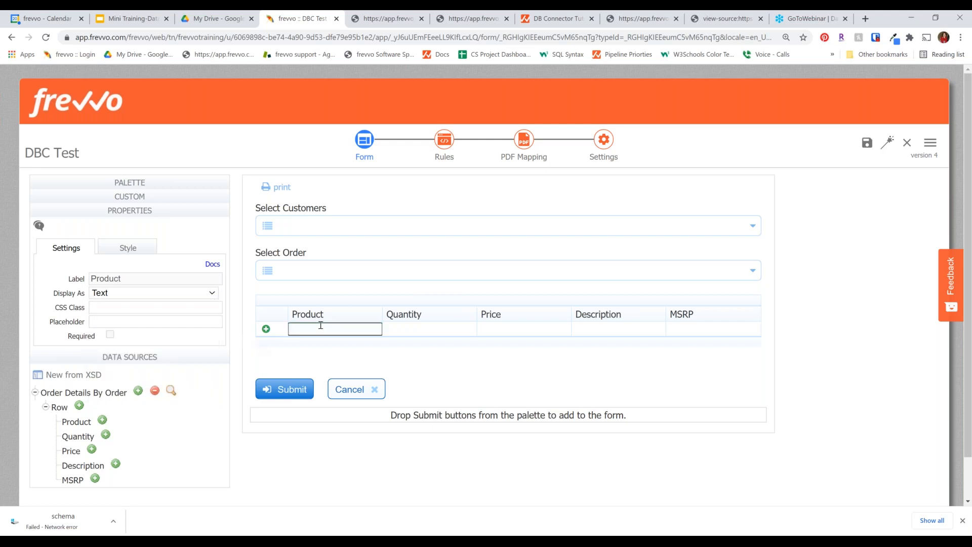
pyautogui.click(171, 294)
pyautogui.click(160, 392)
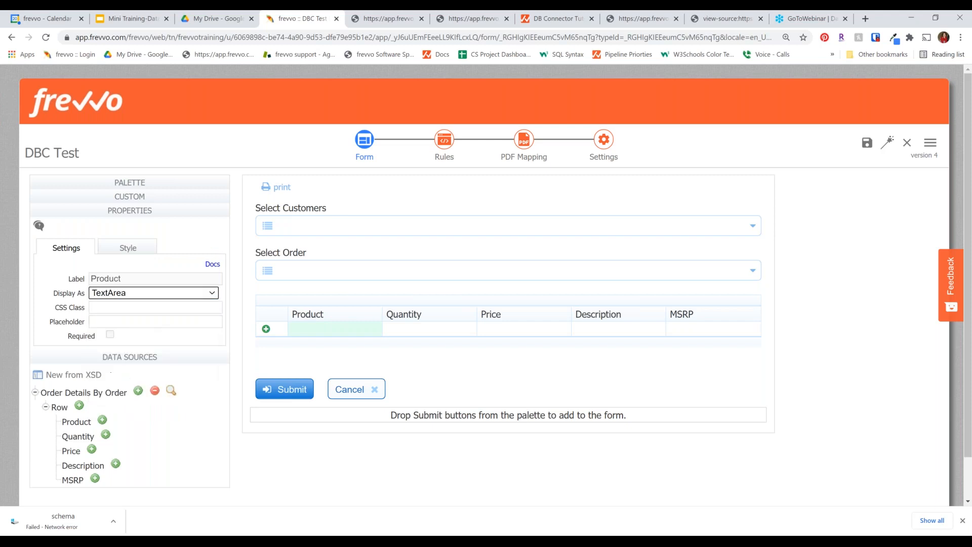
pyautogui.click(618, 333)
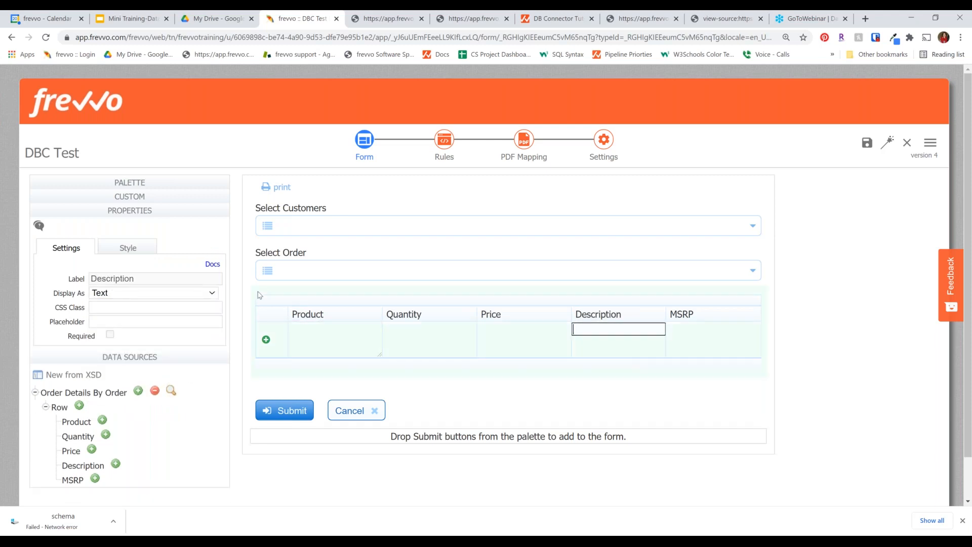
pyautogui.click(204, 296)
pyautogui.click(162, 391)
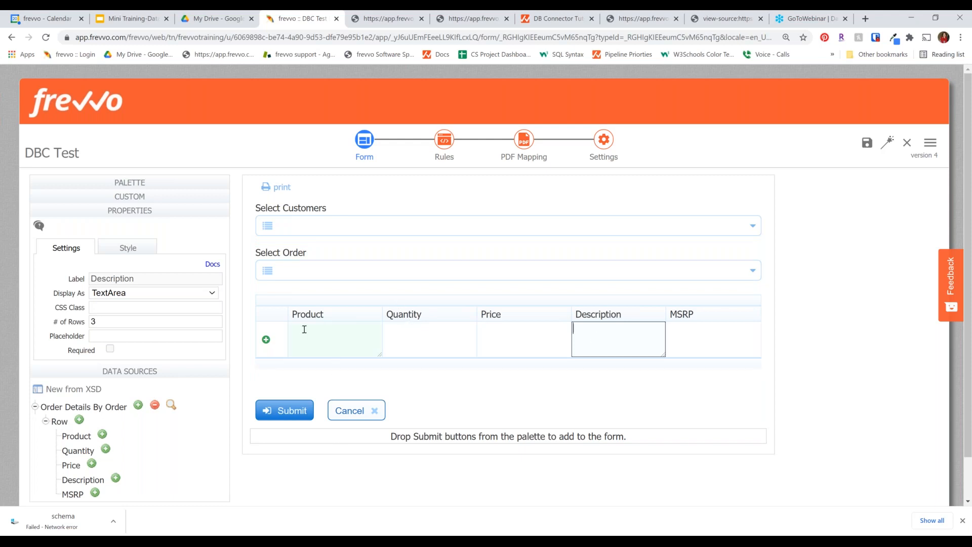
# Set the order details table's column widths to 25% 10%10%10%
pyautogui.click(285, 303)
pyautogui.click(128, 230)
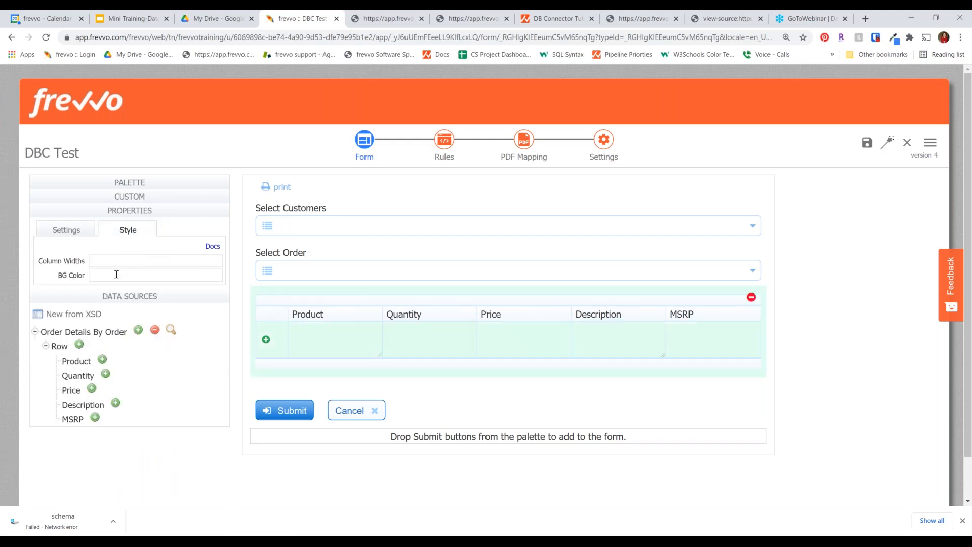
pyautogui.click(119, 259)
pyautogui.write('2')
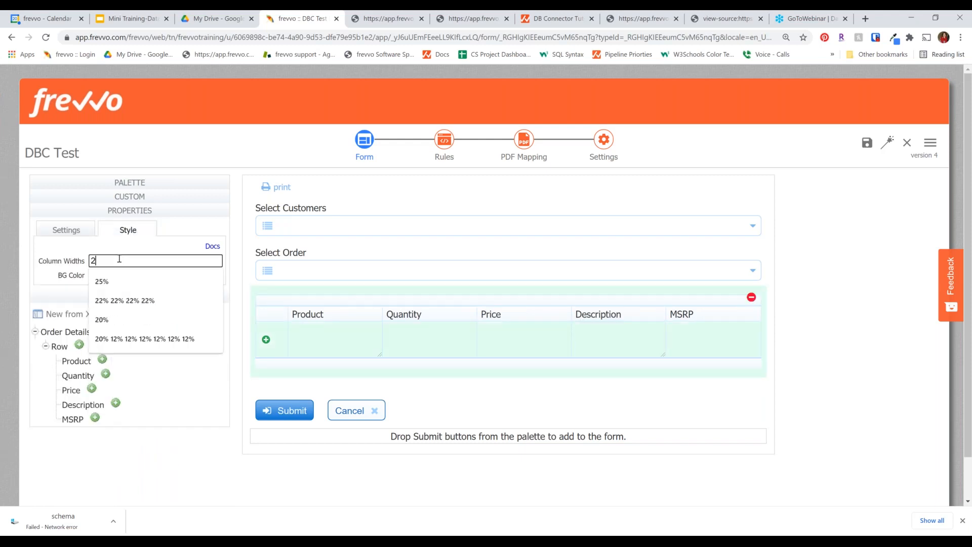
pyautogui.write('5% 10')
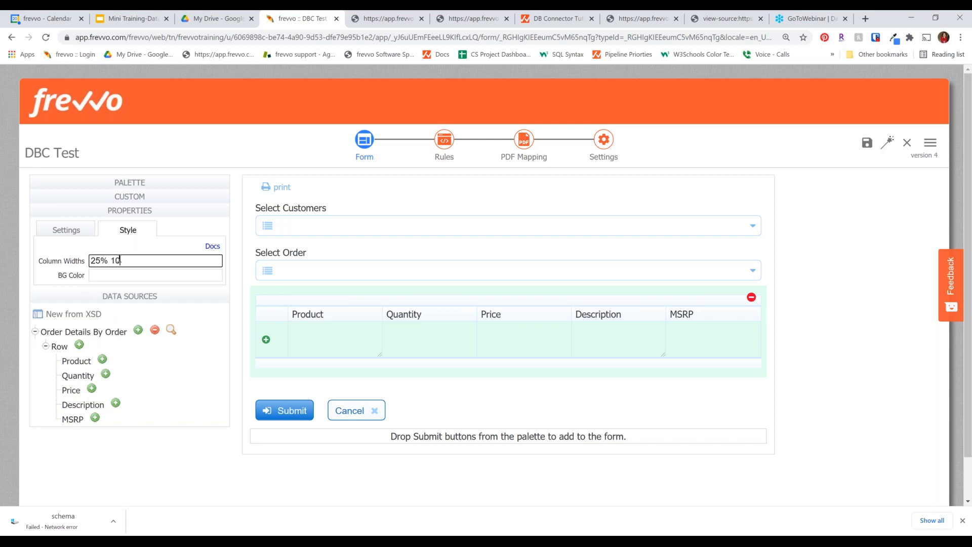
pyautogui.write('%10%10%10%')
pyautogui.press('Tab')
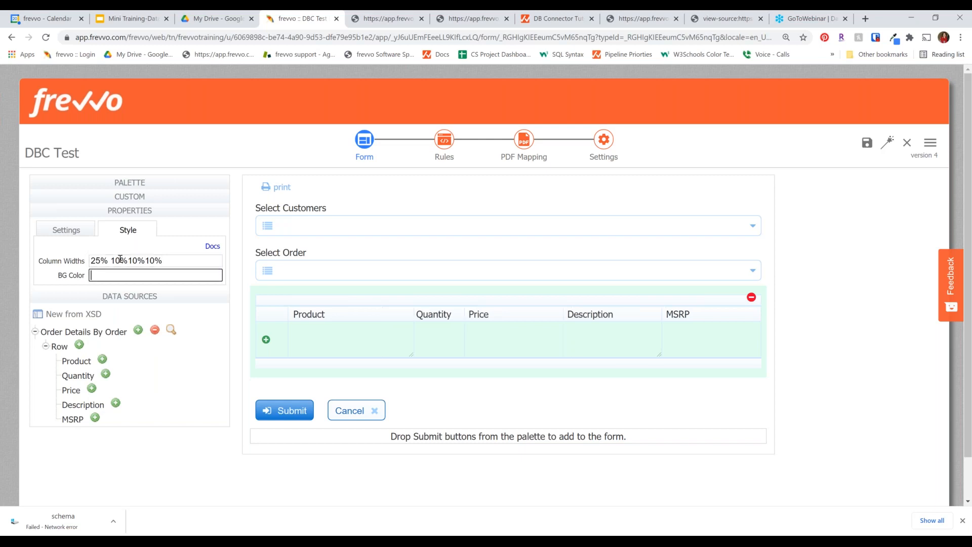
# Extend and rearrange the table's column widths to 25% 10% 10% 25%10%, giving the Description column 25%
pyautogui.click(188, 262)
pyautogui.write('2%')
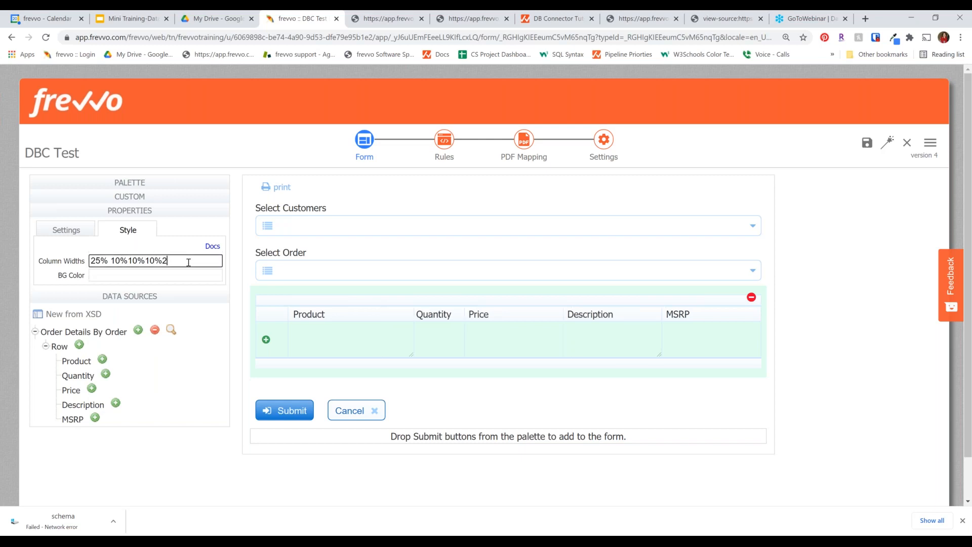
pyautogui.press('BackSpace')
pyautogui.press('BackSpace')
pyautogui.write('25%')
pyautogui.press('Tab')
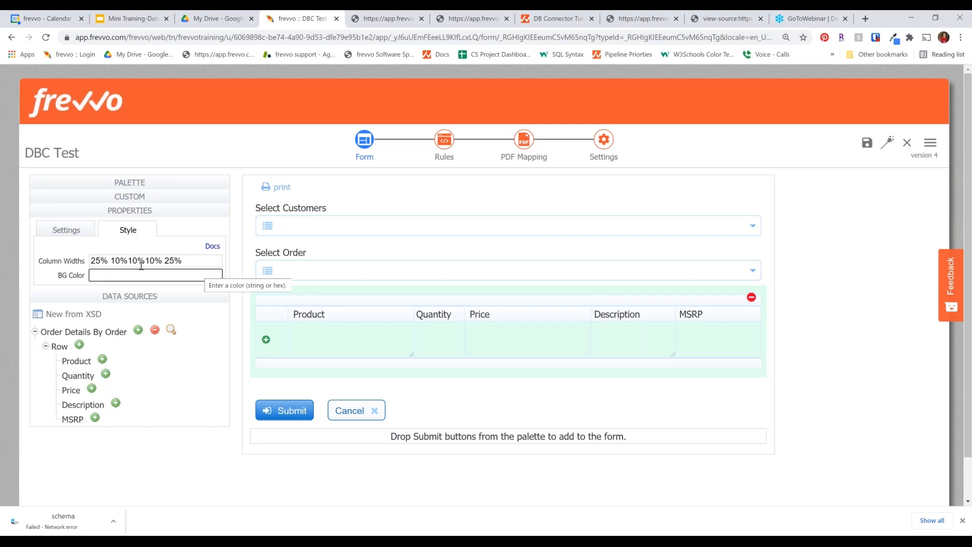
pyautogui.moveTo(145, 261); pyautogui.dragTo(182, 261)
pyautogui.press('Tab')
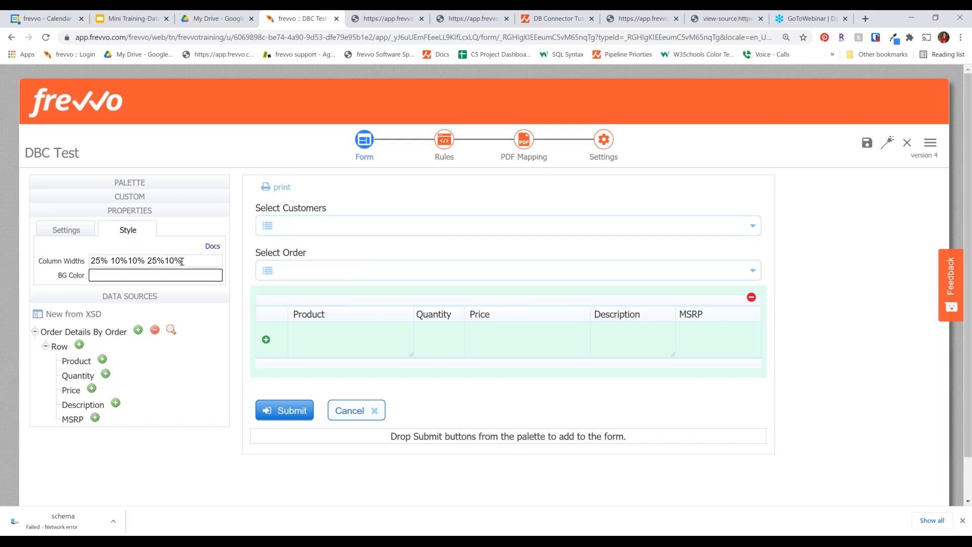
pyautogui.click(161, 274)
pyautogui.click(127, 260)
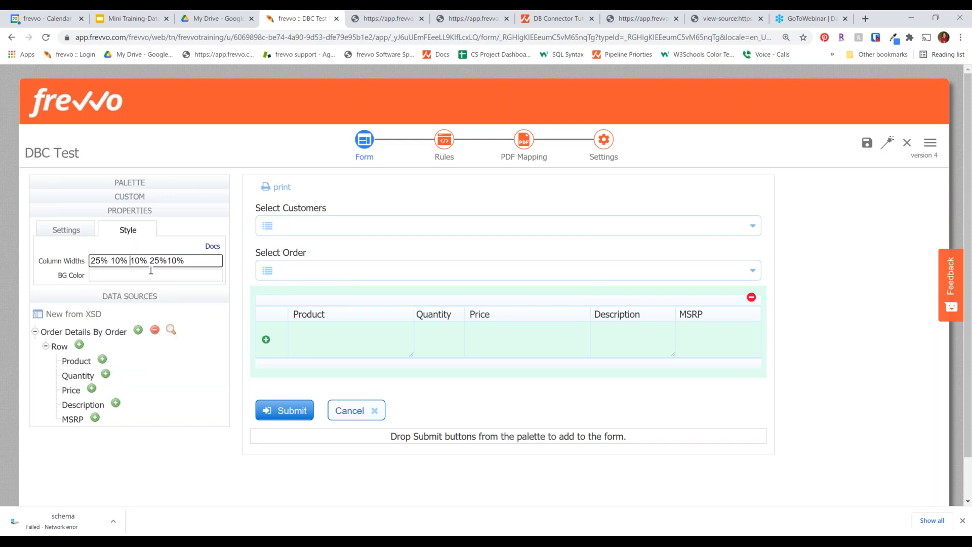
pyautogui.click(49, 272)
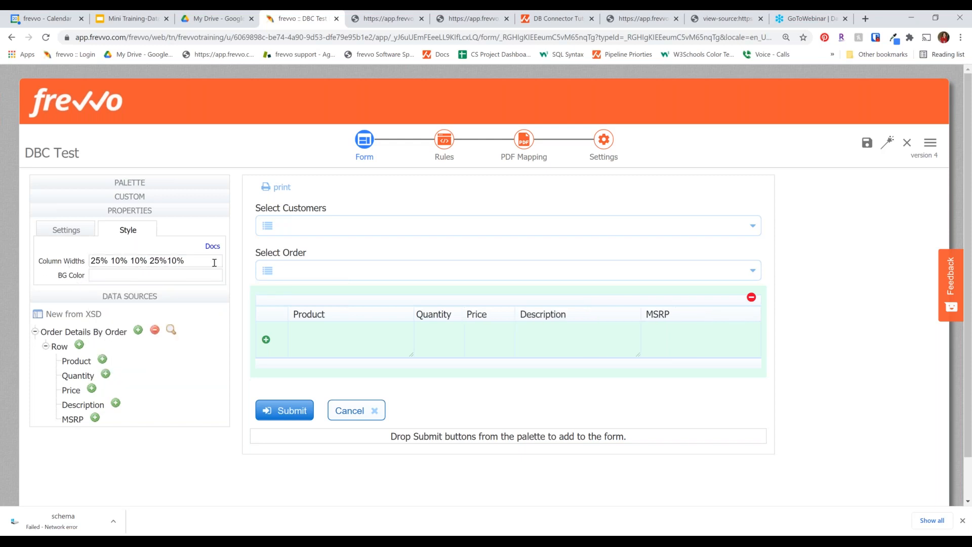
# Move the MSRP column ahead of Description and set the table's column widths to 25% 10% 10% 10%
pyautogui.click(727, 313)
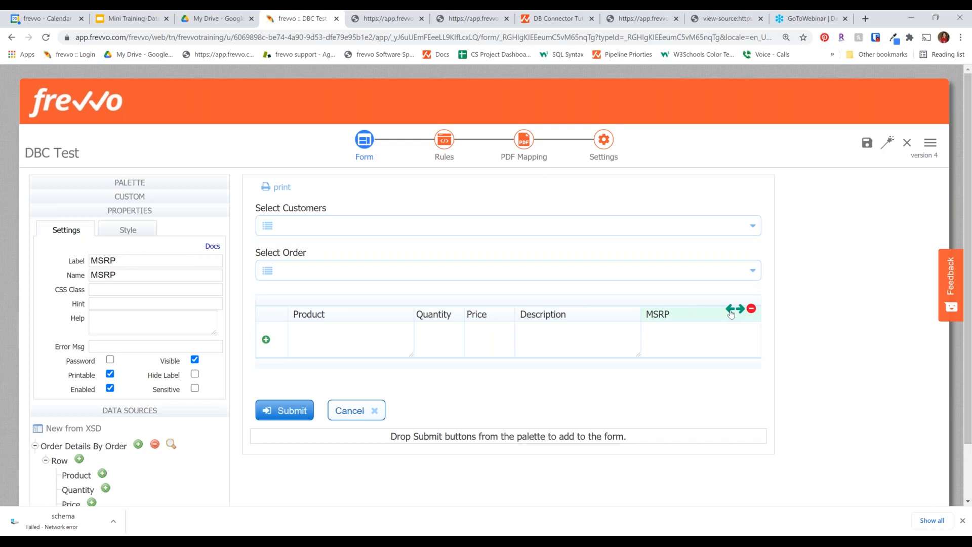
pyautogui.click(730, 311)
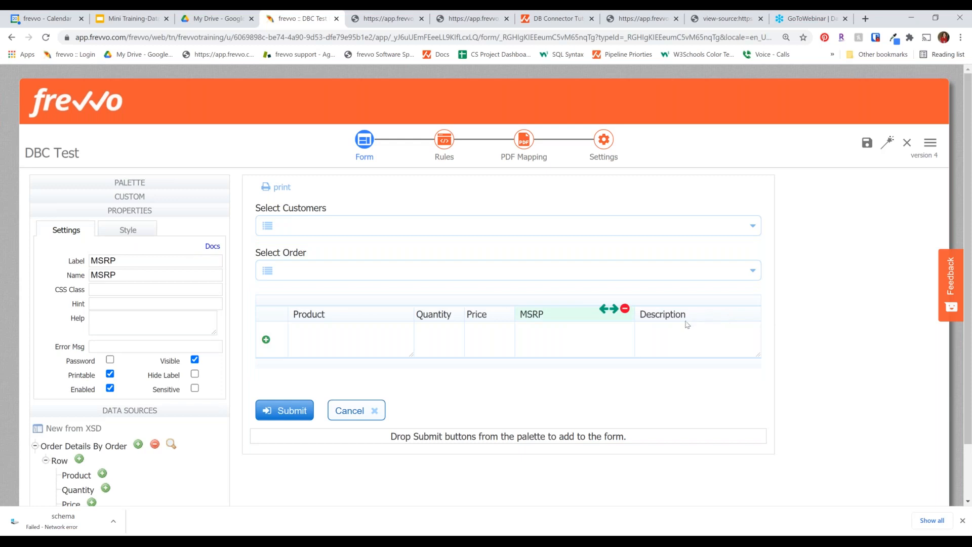
pyautogui.click(304, 303)
pyautogui.moveTo(148, 260); pyautogui.dragTo(169, 261)
pyautogui.press('BackSpace')
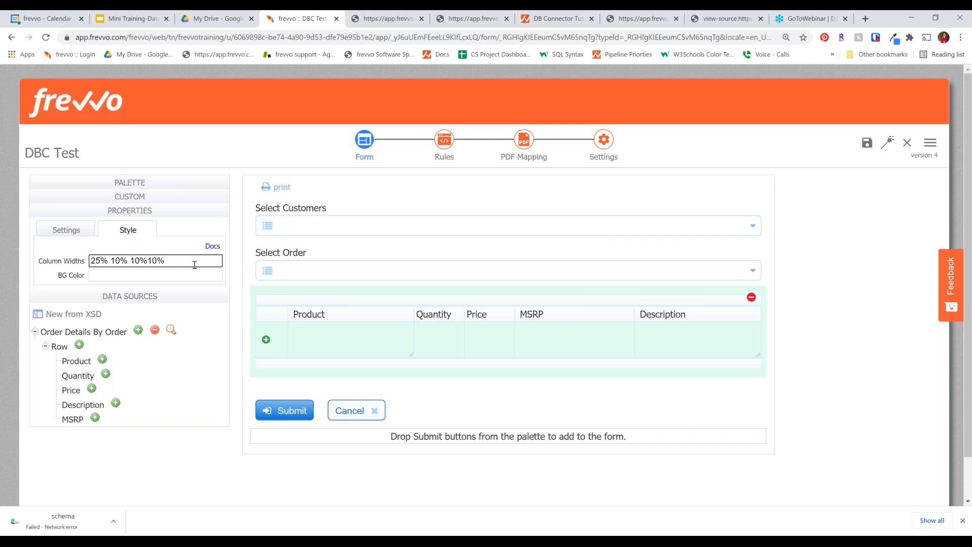
pyautogui.click(169, 273)
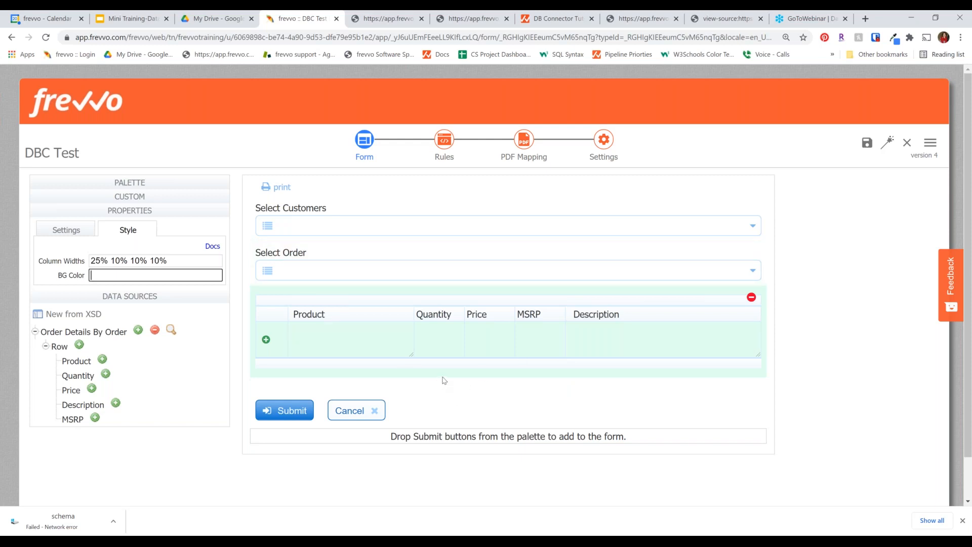
# Set the form's Send Data document action to manually set document URIs and collapse the Default document's section
pyautogui.click(608, 146)
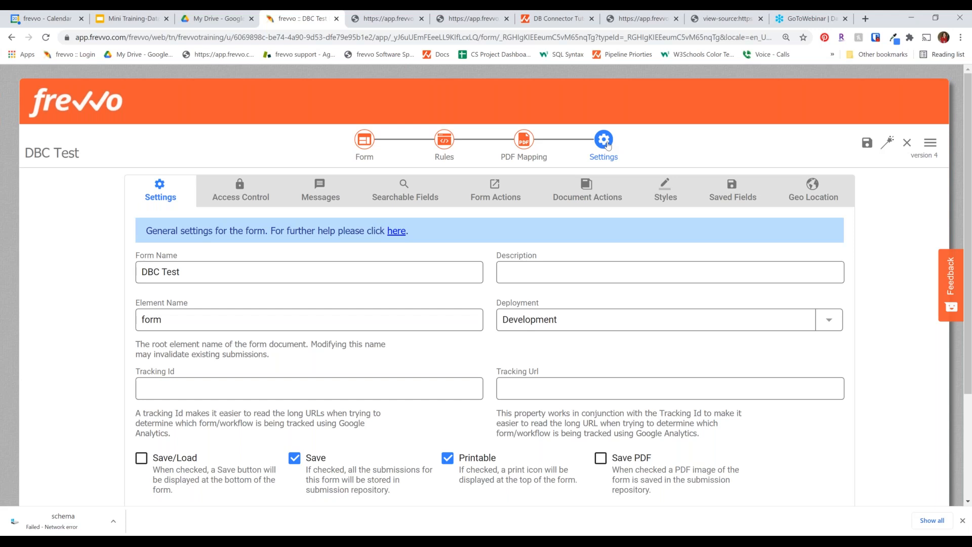
pyautogui.click(591, 199)
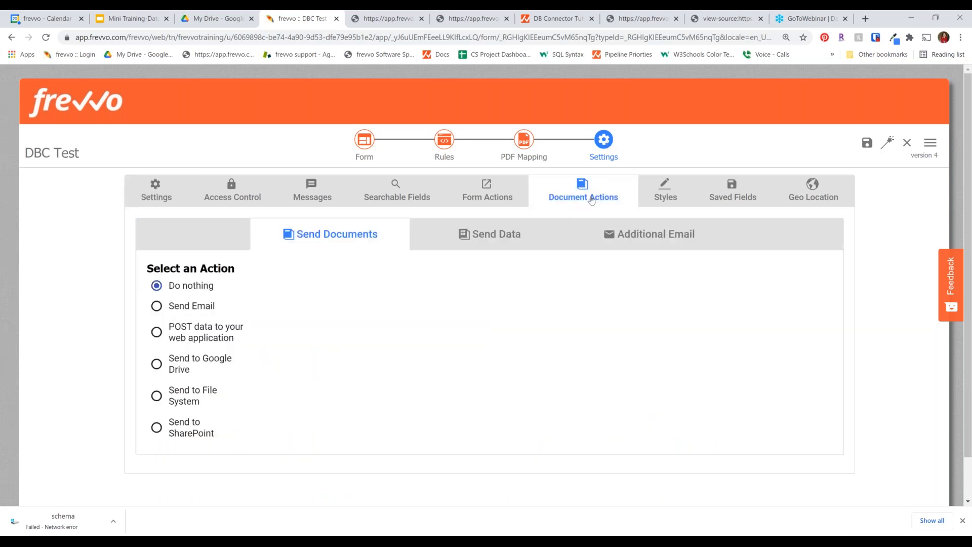
pyautogui.click(479, 240)
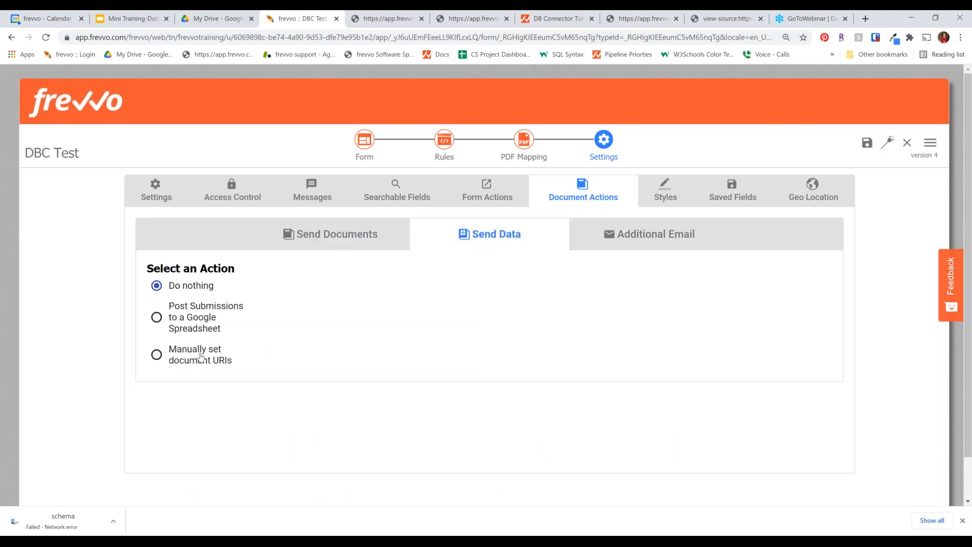
pyautogui.click(201, 356)
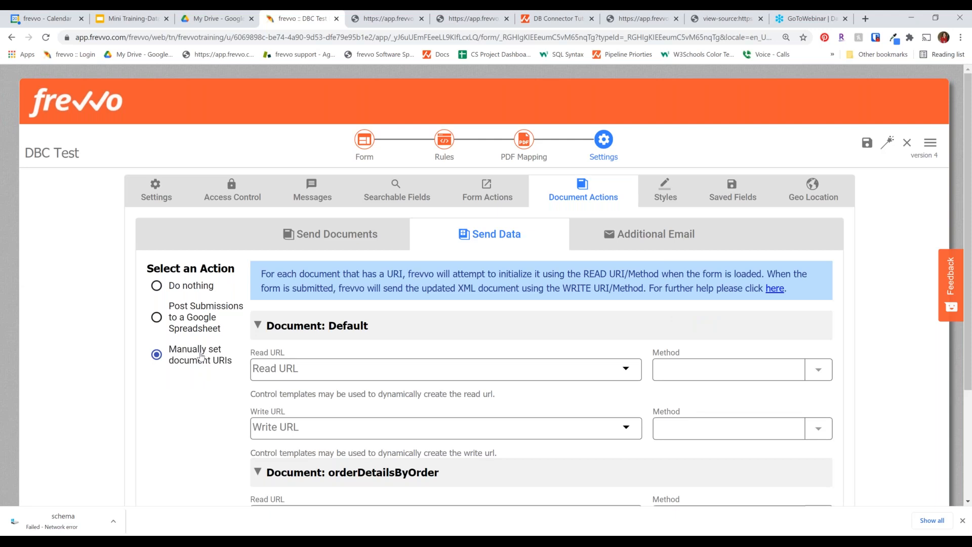
pyautogui.scroll(-1, 353, 285)
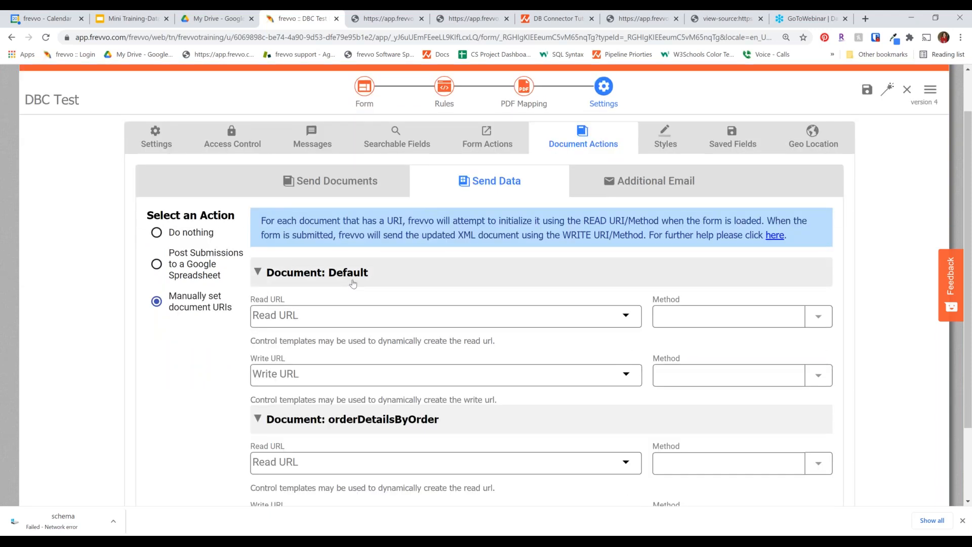
pyautogui.click(260, 273)
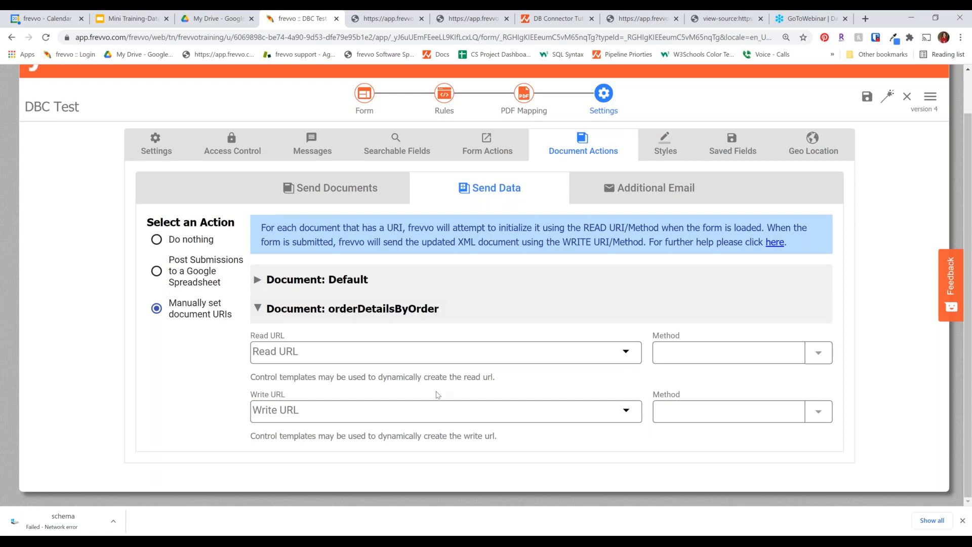
pyautogui.click(278, 351)
pyautogui.click(133, 18)
pyautogui.click(803, 255)
pyautogui.moveTo(301, 253); pyautogui.dragTo(804, 256)
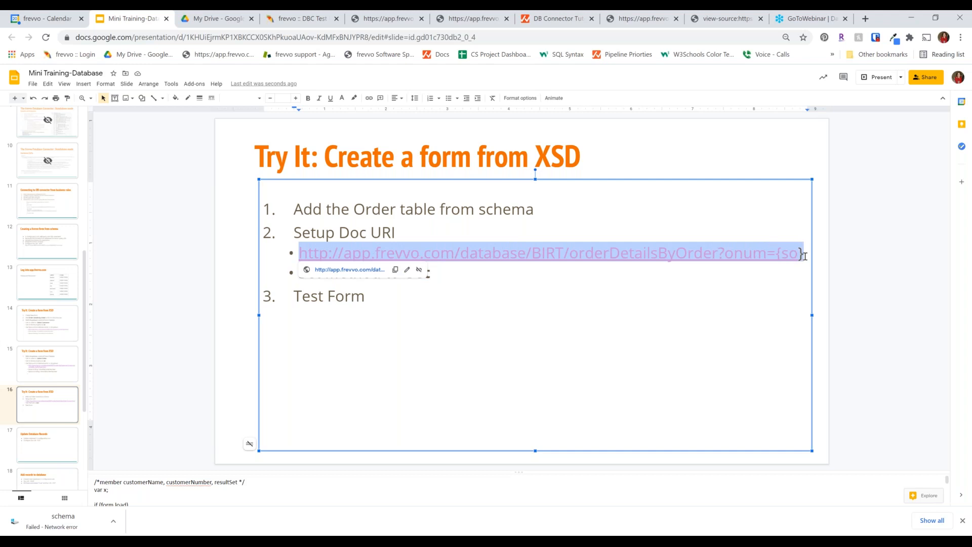
pyautogui.rightClick(788, 251)
pyautogui.click(807, 270)
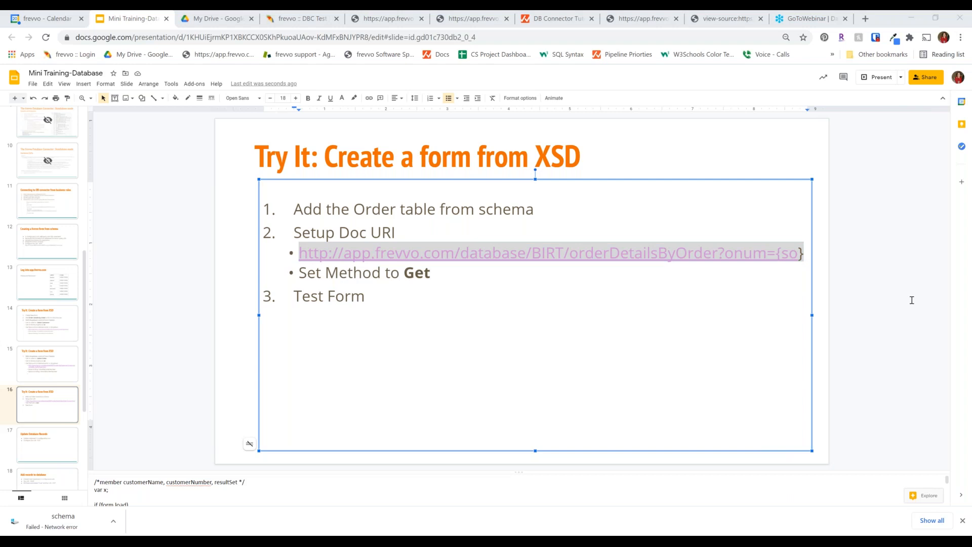
pyautogui.click(278, 20)
pyautogui.hotkey('ctrl', 'v')
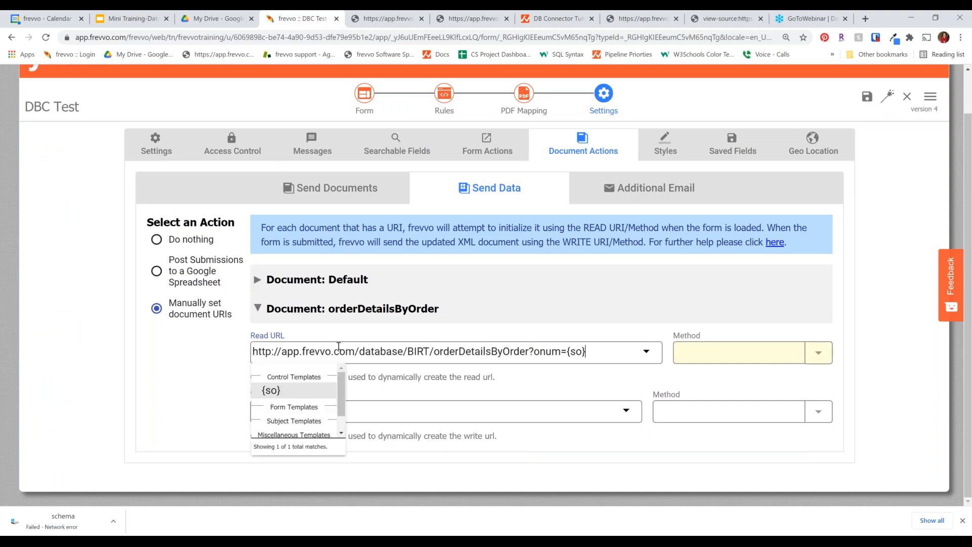
# Set the method of the orderDetailsByOrder Read URL to GET
pyautogui.click(814, 360)
pyautogui.click(813, 360)
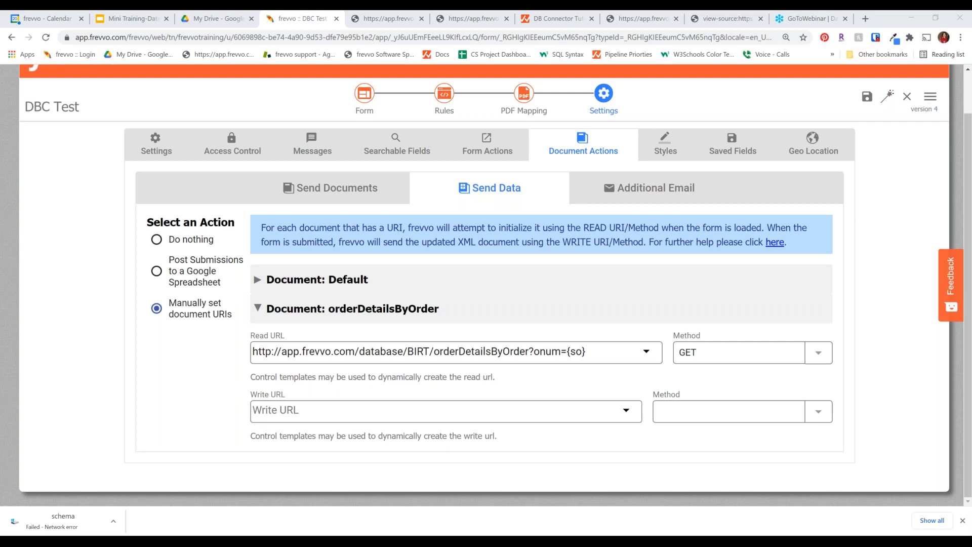
pyautogui.click(581, 353)
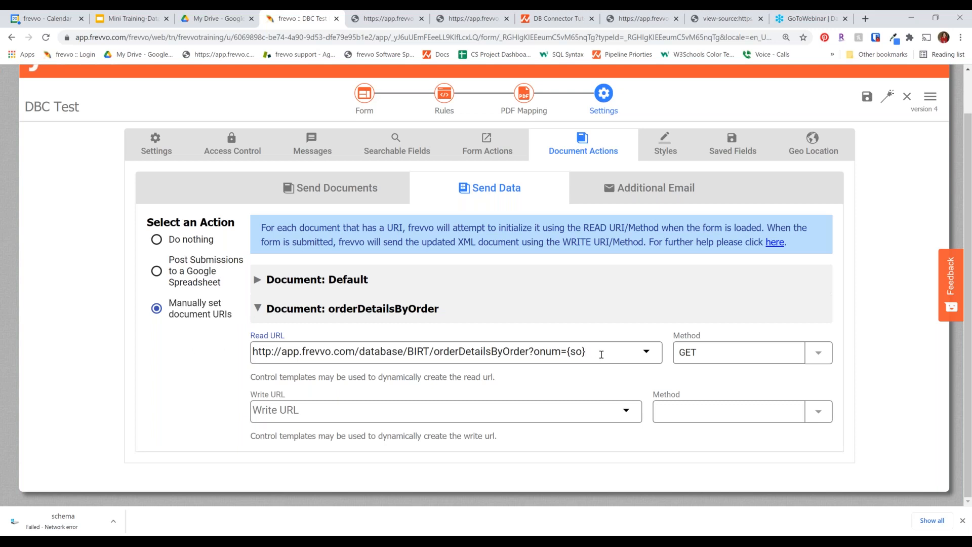
# Launch a test of the form in a widened window and select the customer Alpha Cognac
pyautogui.click(887, 97)
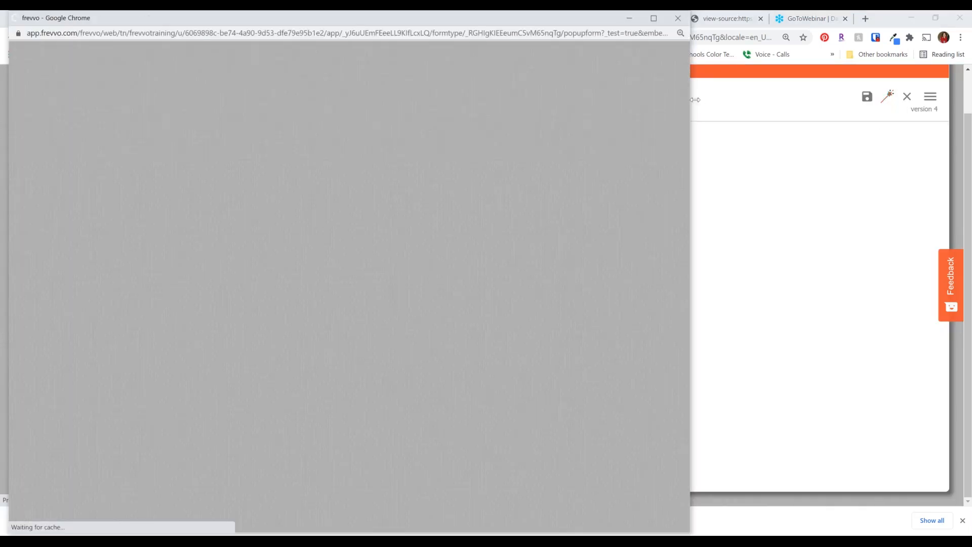
pyautogui.moveTo(695, 100); pyautogui.dragTo(826, 102)
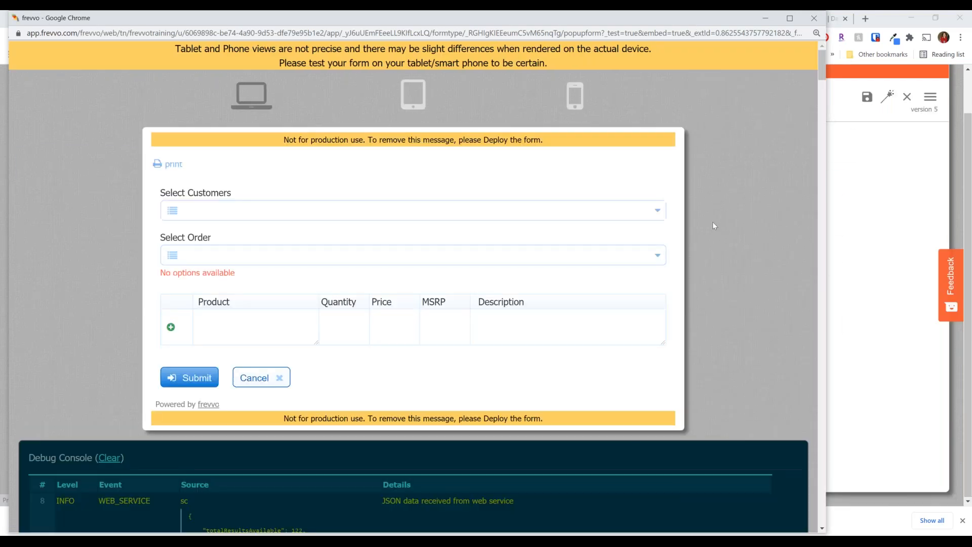
pyautogui.click(256, 218)
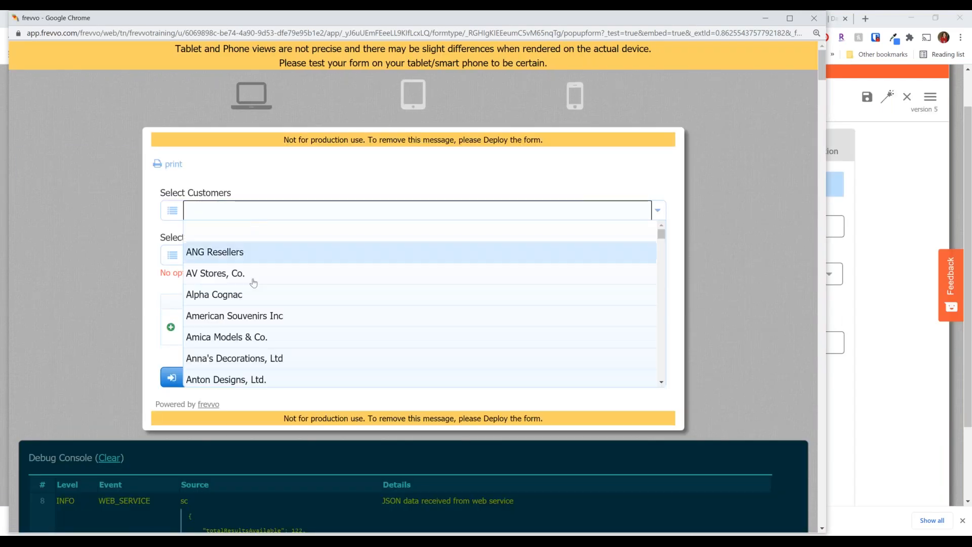
pyautogui.click(249, 298)
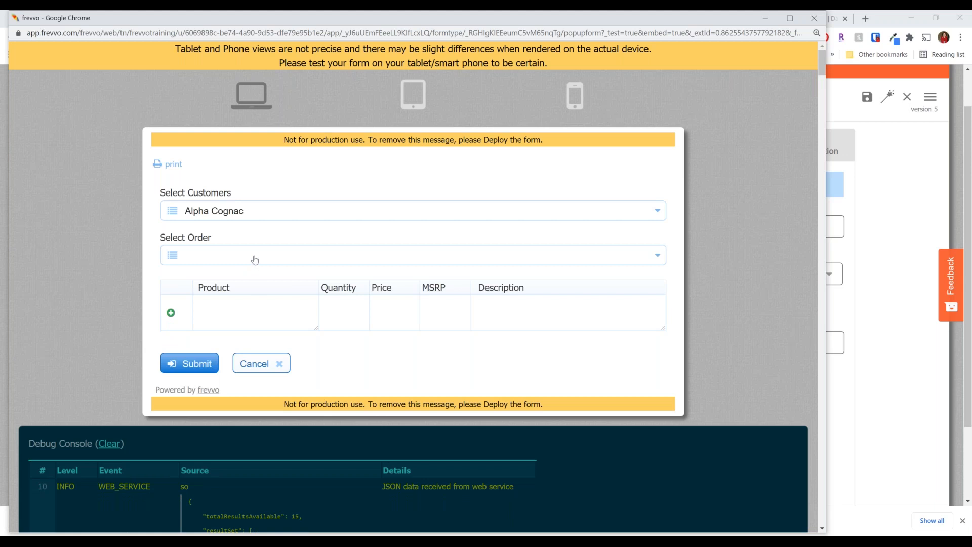
# Clear the debug console, select the first order in the list, and review the order details rows and logged document reads
pyautogui.click(115, 444)
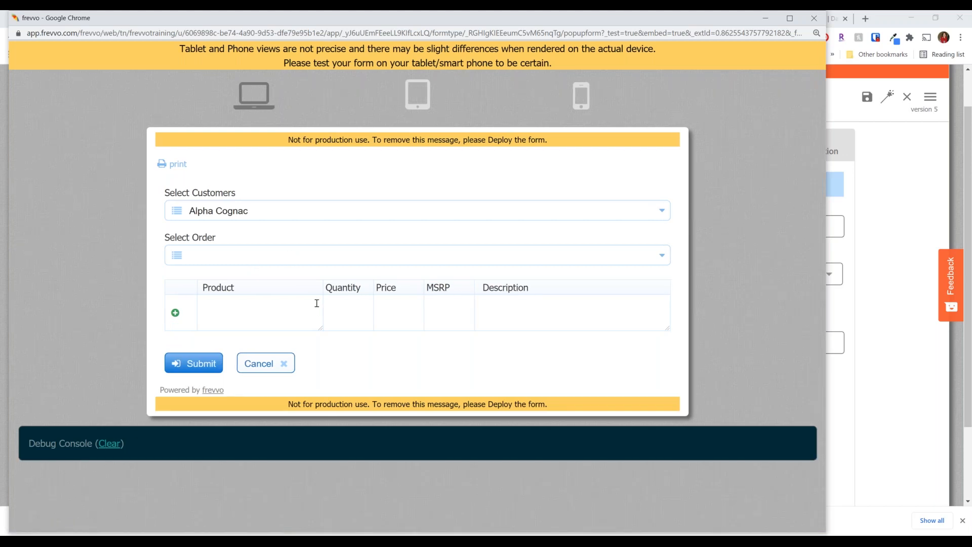
pyautogui.click(229, 261)
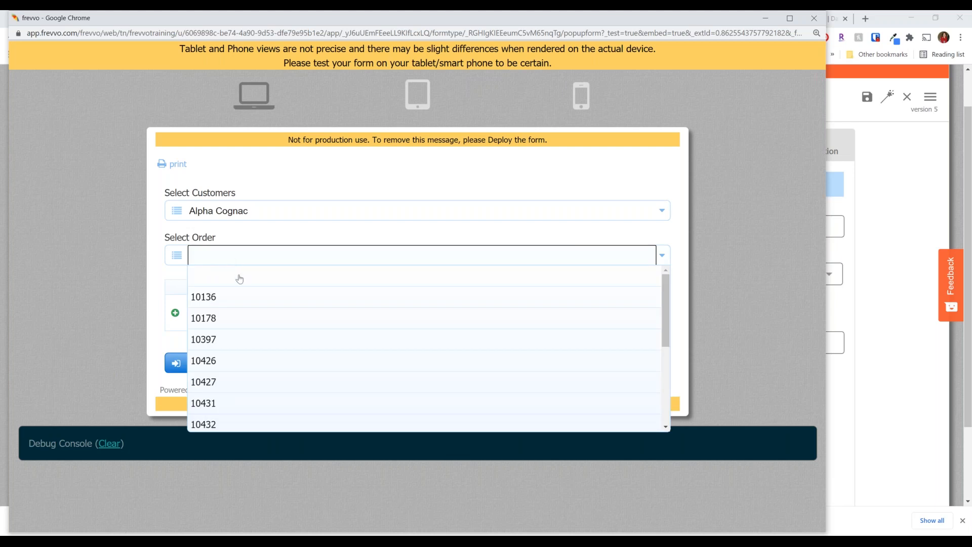
pyautogui.click(243, 306)
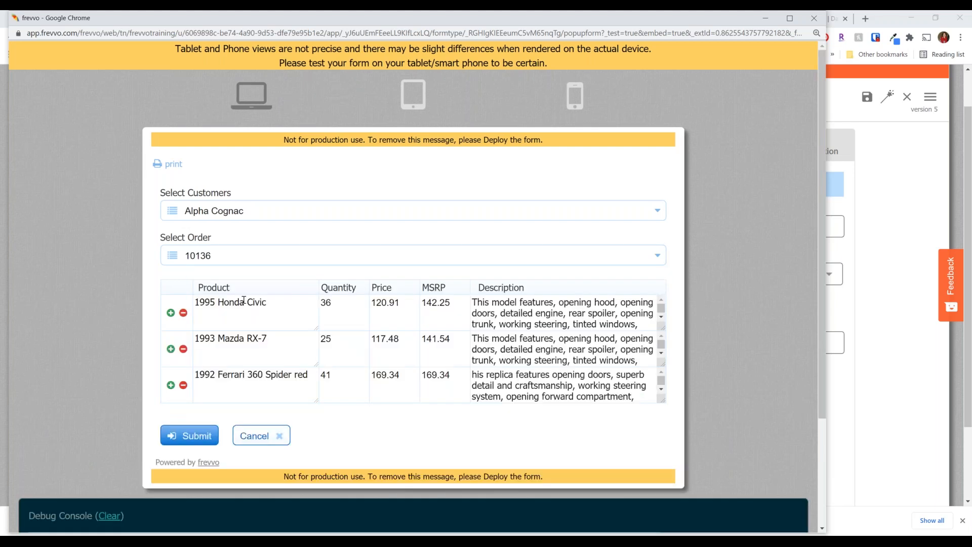
pyautogui.scroll(-1, 245, 300)
pyautogui.scroll(-2, 460, 451)
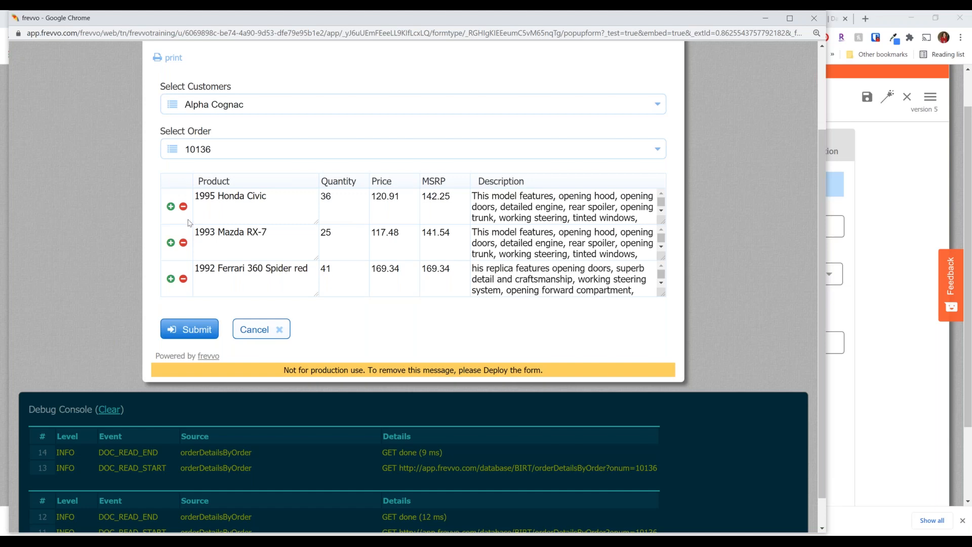
pyautogui.scroll(2, 178, 202)
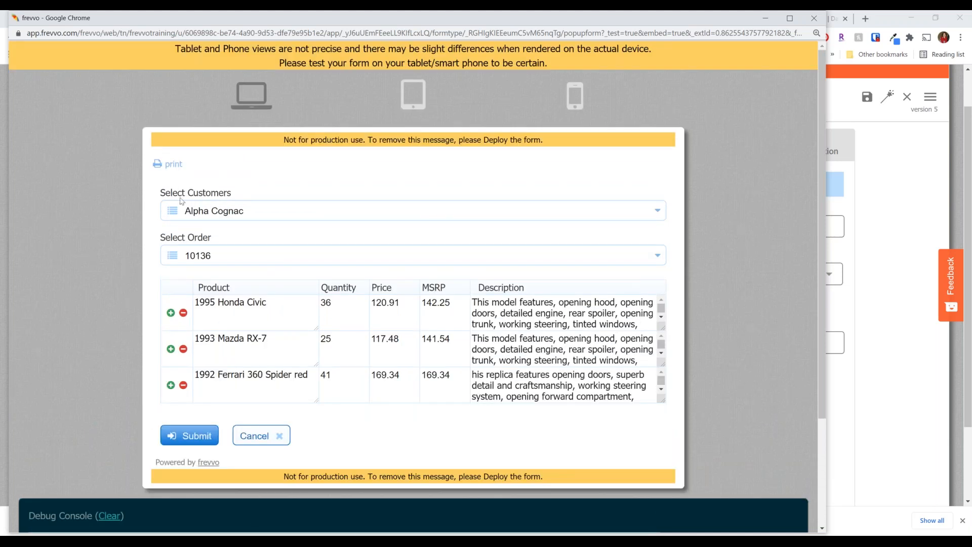
# Test the order details table by selecting the sixth, fourth and second orders in the list in turn
pyautogui.click(223, 255)
pyautogui.click(277, 403)
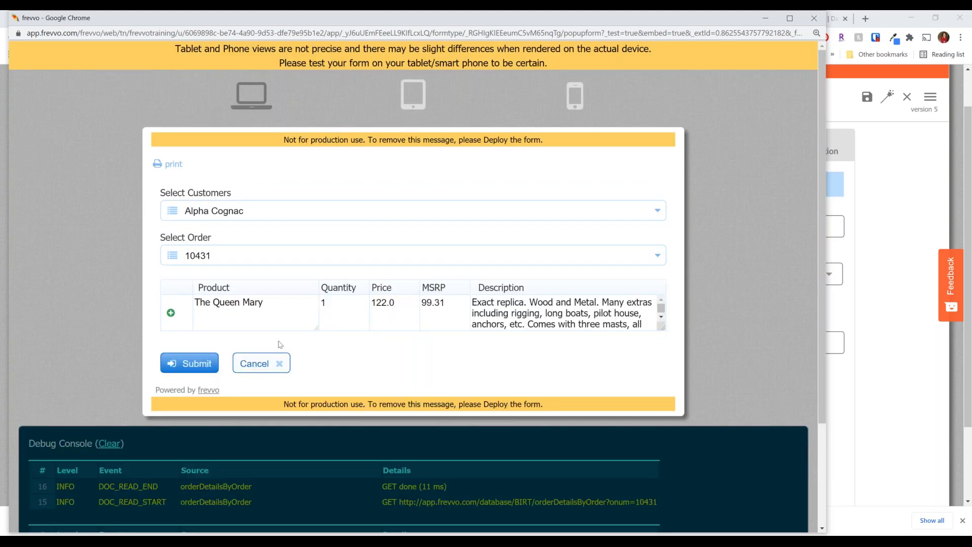
pyautogui.click(234, 259)
pyautogui.click(250, 359)
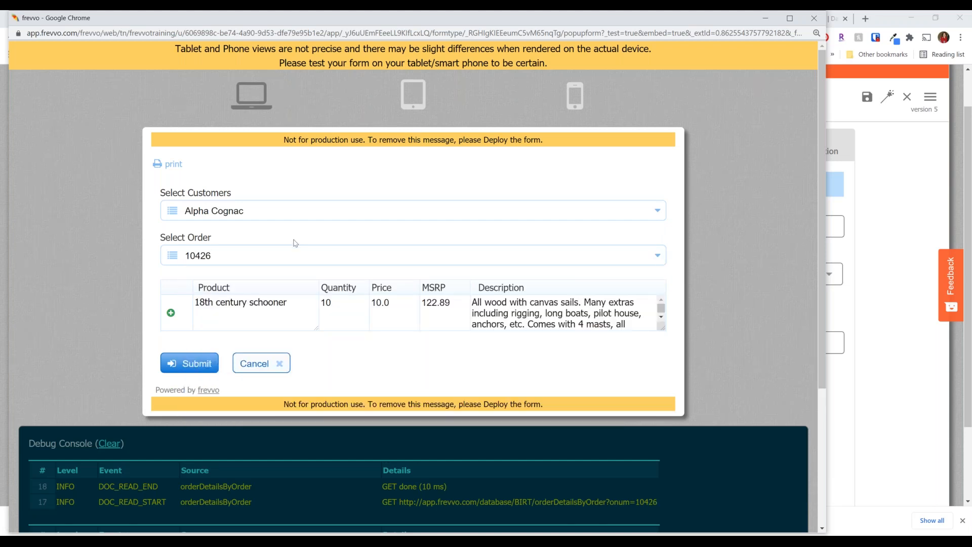
pyautogui.click(282, 259)
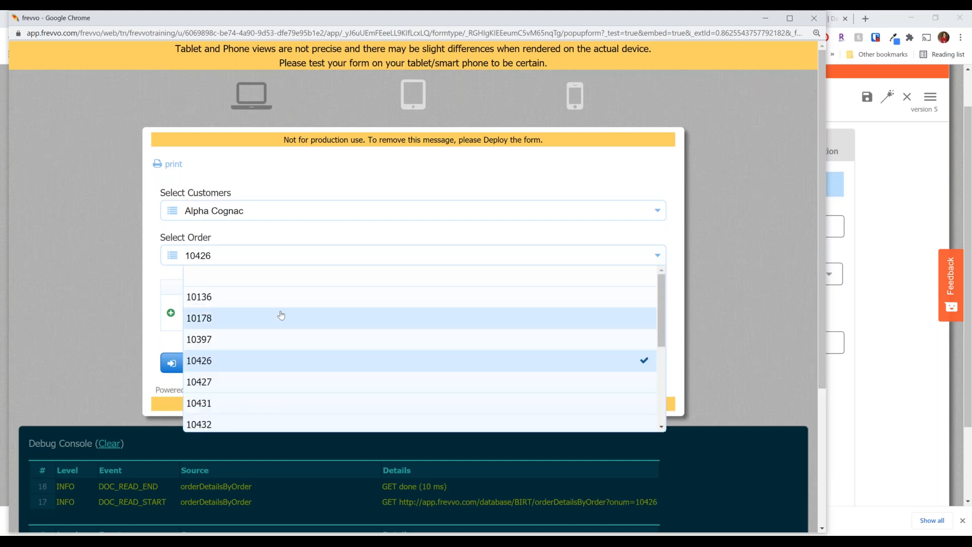
pyautogui.click(282, 316)
# Examine the product rows filled in for the second listed order, and close the test form
pyautogui.scroll(-10, 299, 358)
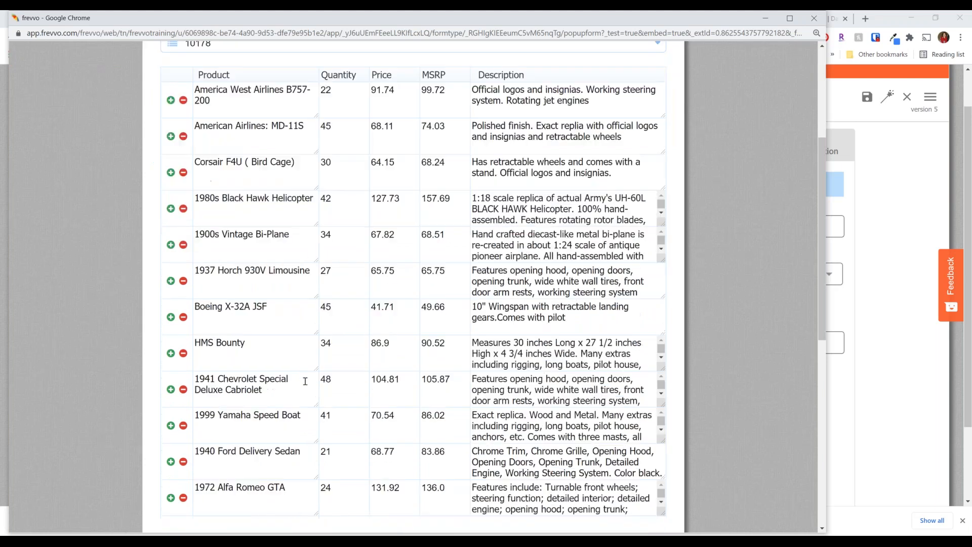
pyautogui.scroll(2, 304, 375)
pyautogui.scroll(5, 304, 373)
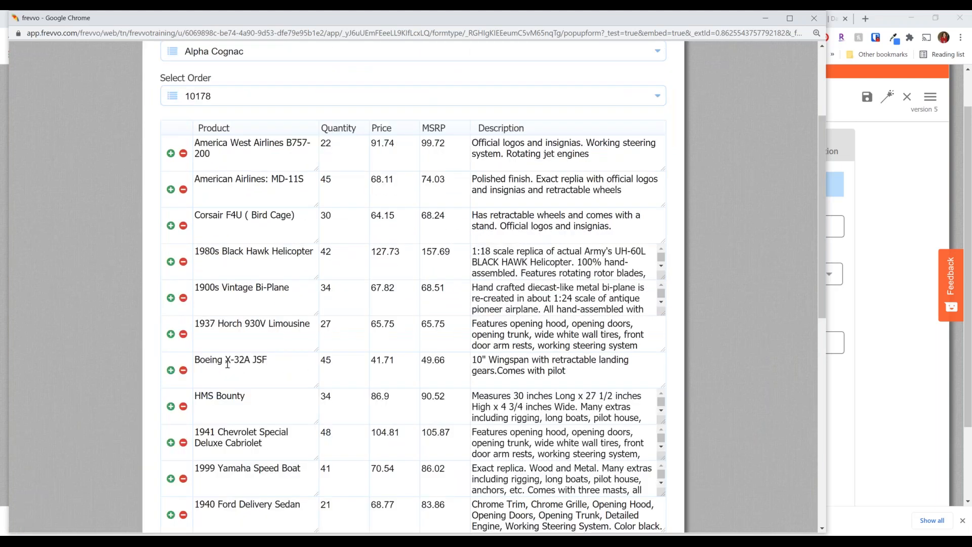
pyautogui.scroll(-2, 227, 367)
pyautogui.scroll(-4, 226, 365)
pyautogui.scroll(8, 304, 405)
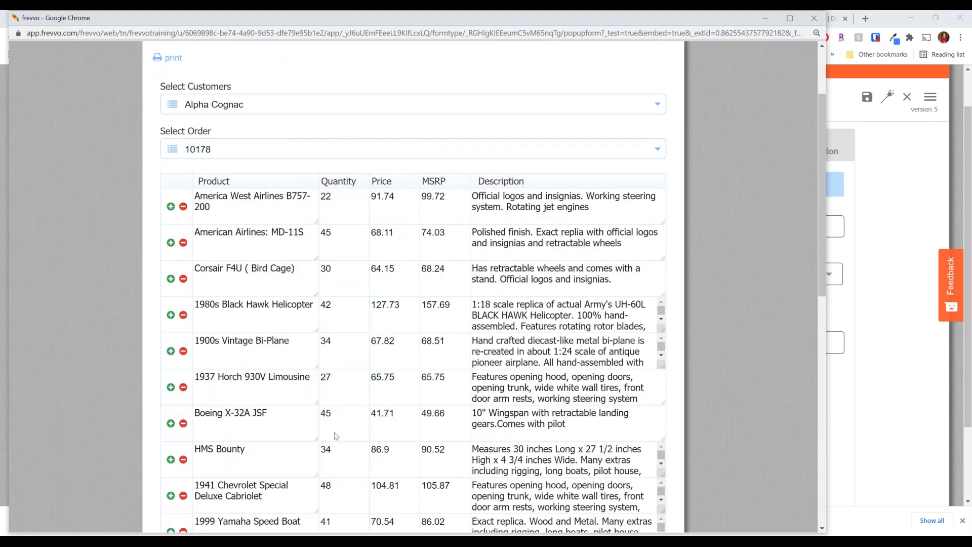
pyautogui.scroll(3, 393, 372)
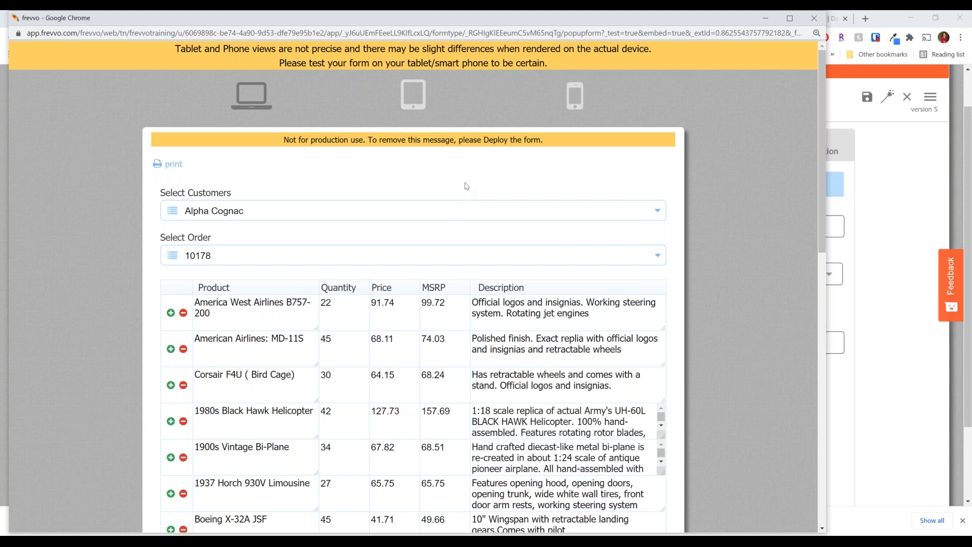
pyautogui.click(814, 17)
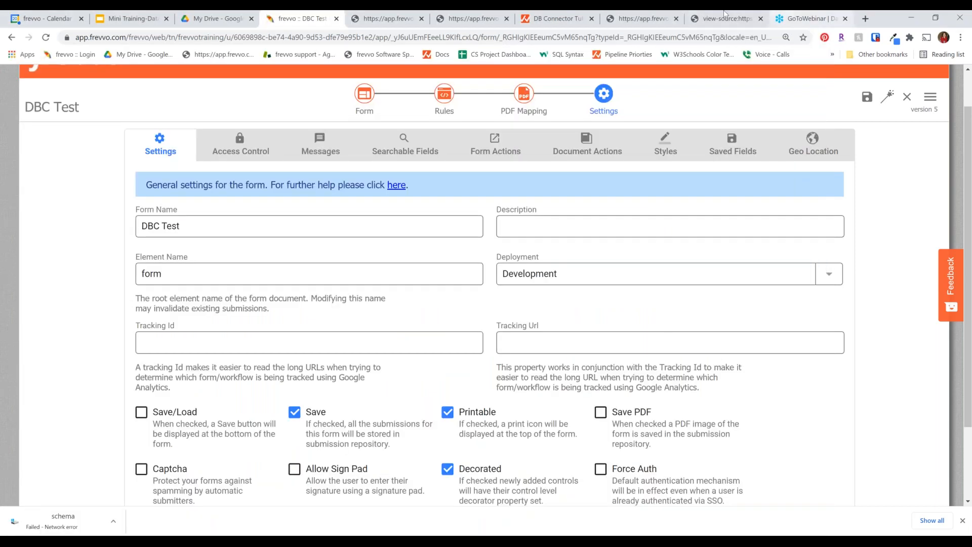
# Switch to the DB Connector Tutorial documentation page and select its web address
pyautogui.click(562, 19)
pyautogui.click(335, 36)
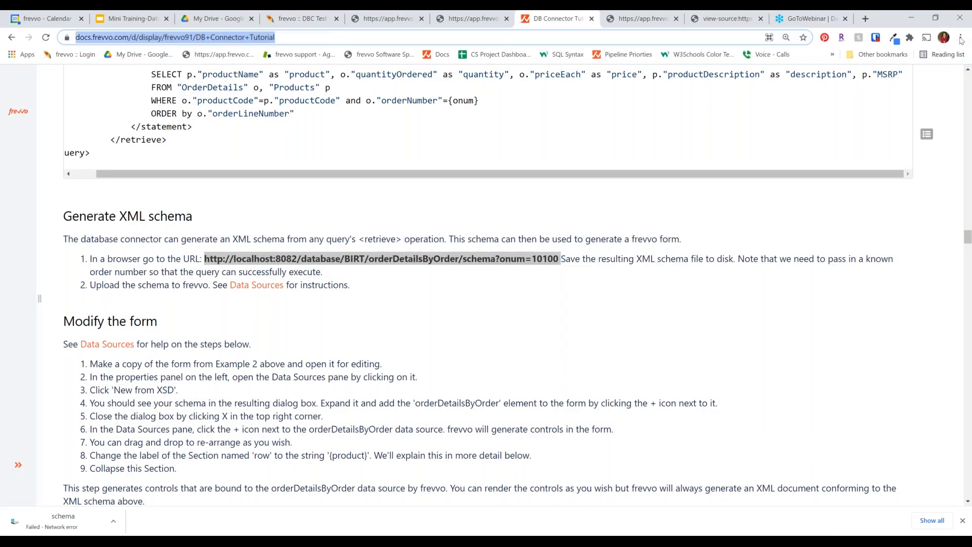
pyautogui.click(969, 385)
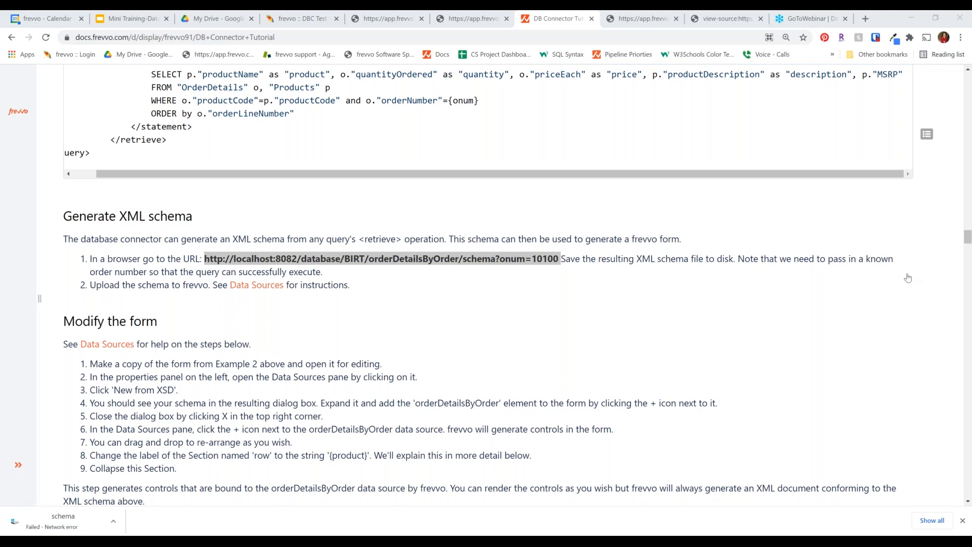
pyautogui.hotkey('alt', 'Tab')
pyautogui.hotkey('ctrl', 'a')
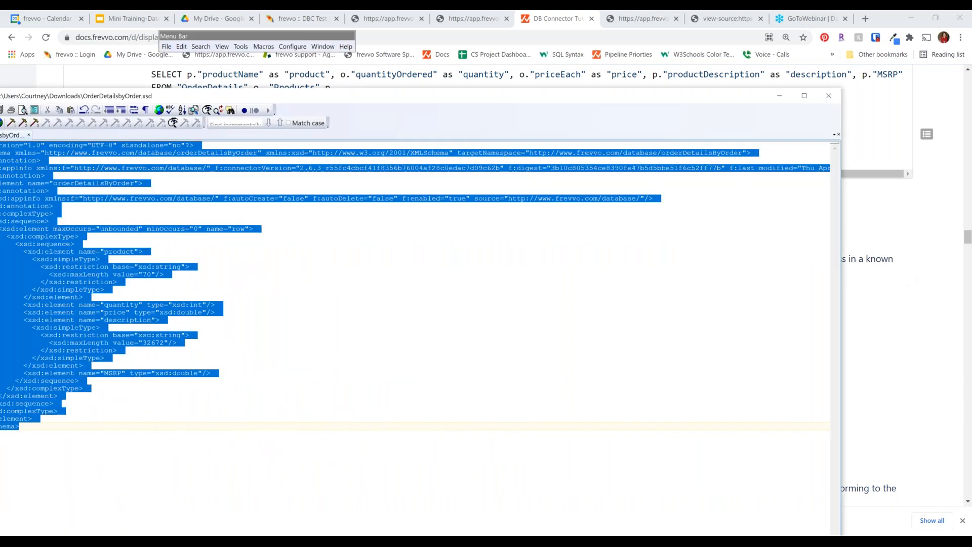
pyautogui.moveTo(424, 98); pyautogui.dragTo(514, 97)
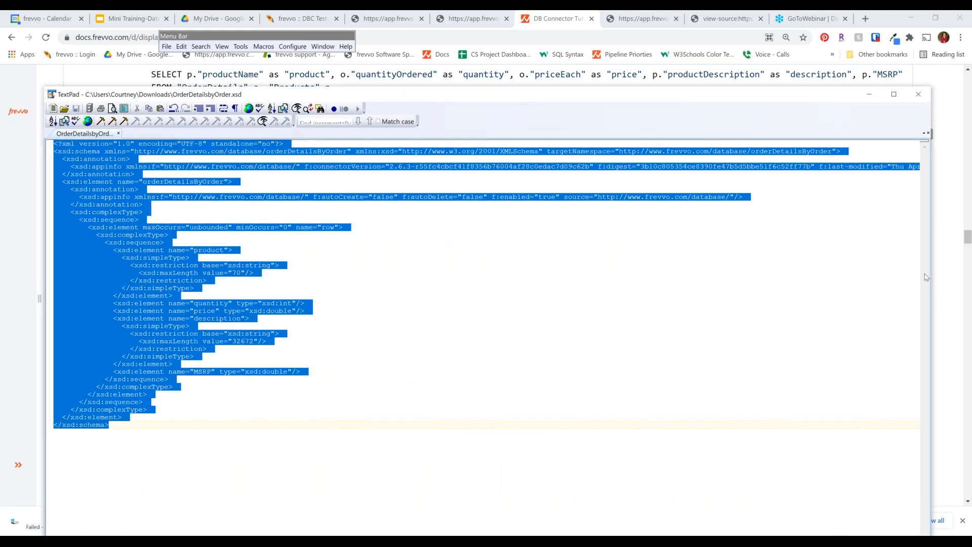
pyautogui.click(506, 447)
pyautogui.hotkey('ctrl', 'a')
pyautogui.write('https://youtu.be/prHHeAQGPI8')
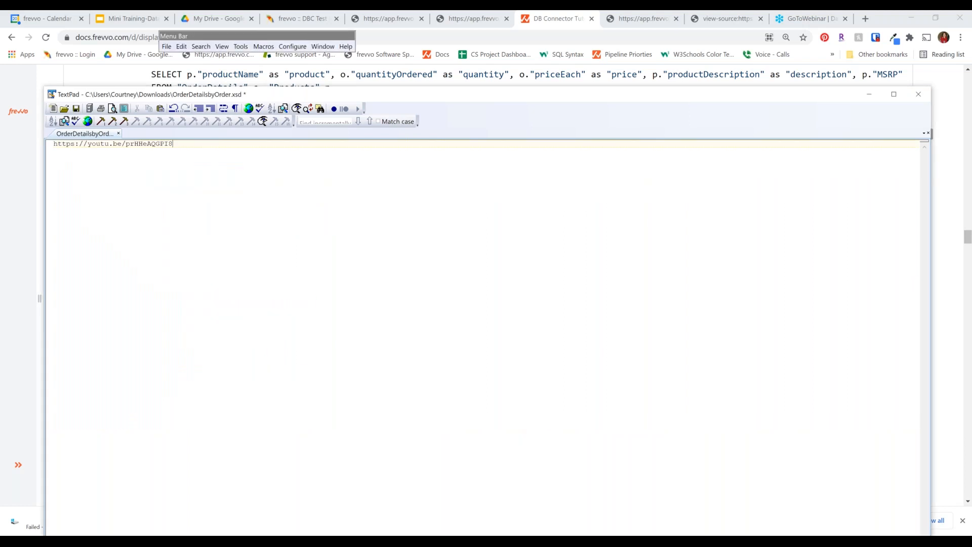
pyautogui.hotkey('ctrl', 'a')
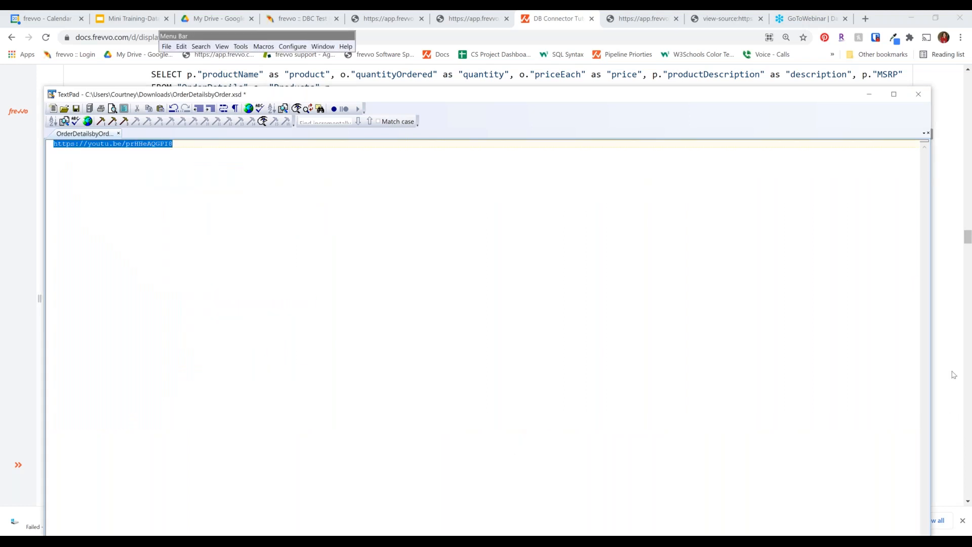
pyautogui.click(949, 306)
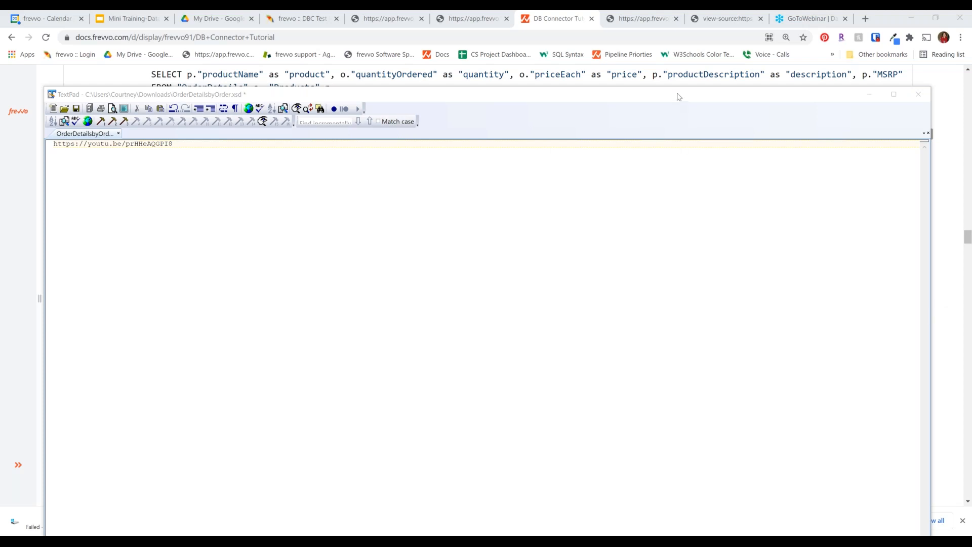
# Leave TextPad, check the Mini Training-Database slide, and return to the DB Connector Tutorial documentation page in the browser
pyautogui.moveTo(680, 96); pyautogui.dragTo(575, 147)
pyautogui.click(600, 144)
pyautogui.click(146, 15)
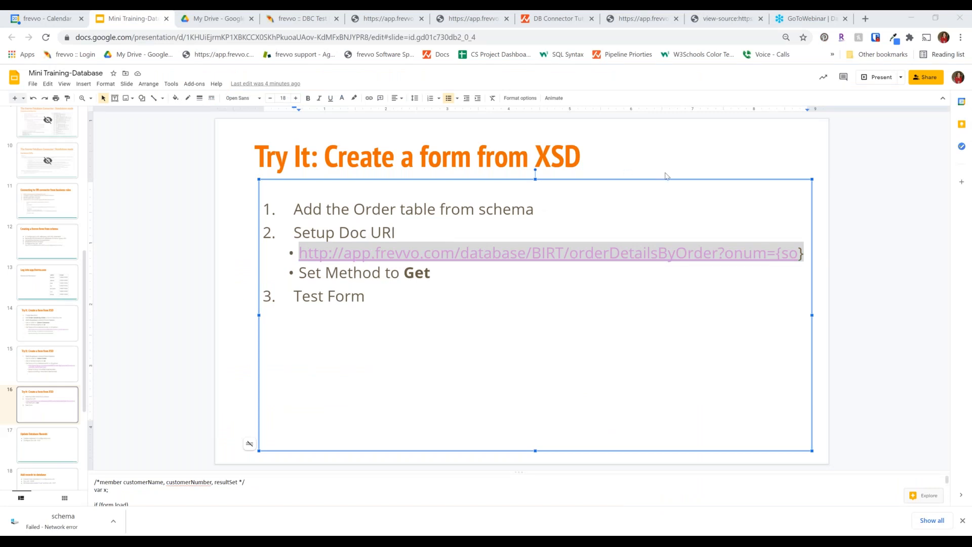
pyautogui.click(554, 18)
# Search the DB Connector Tutorial page for "configuration" and go through the matches to the Define a Queryset section
pyautogui.scroll(5, 346, 440)
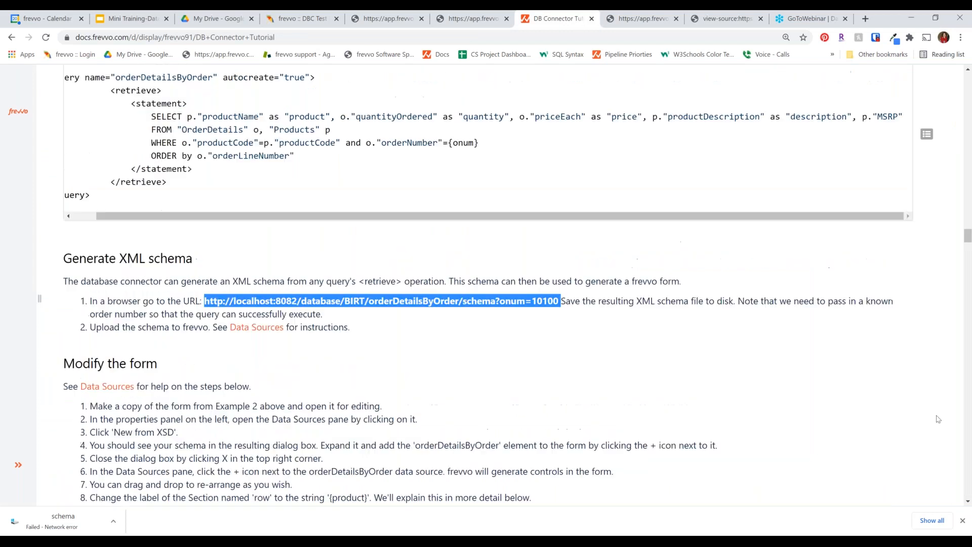
pyautogui.hotkey('ctrl', 'f')
pyautogui.write('configuration xml')
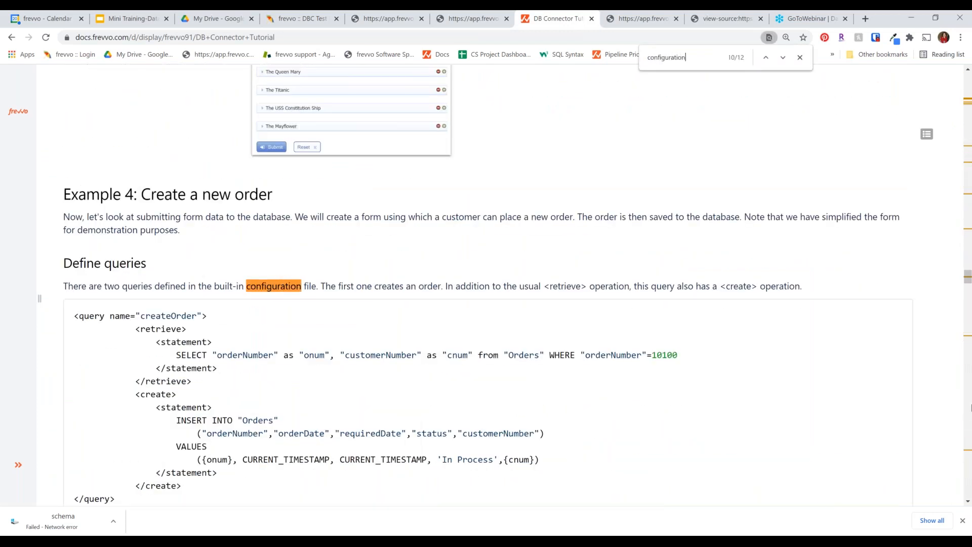
pyautogui.press('BackSpace')
pyautogui.press('BackSpace')
pyautogui.press('BackSpace')
pyautogui.press('BackSpace')
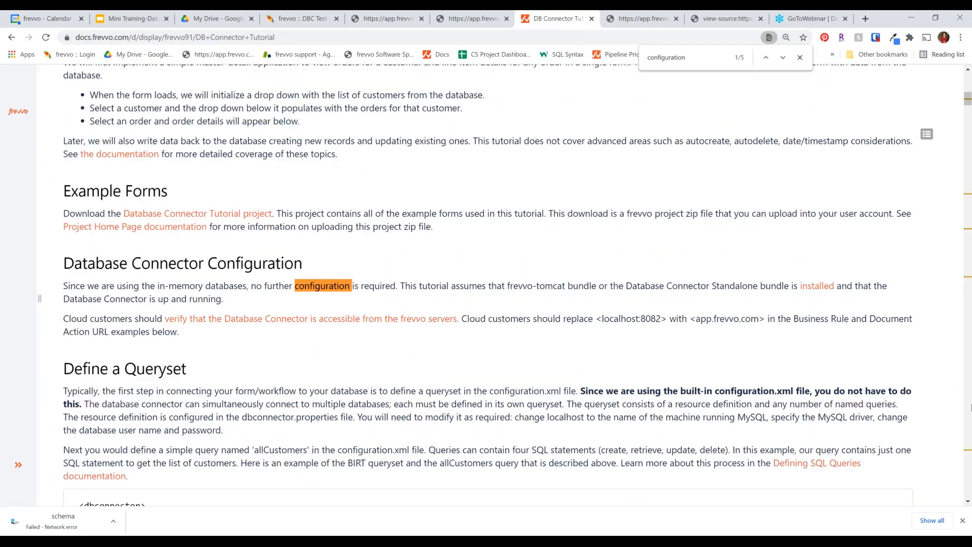
pyautogui.press('BackSpace')
pyautogui.press('Return')
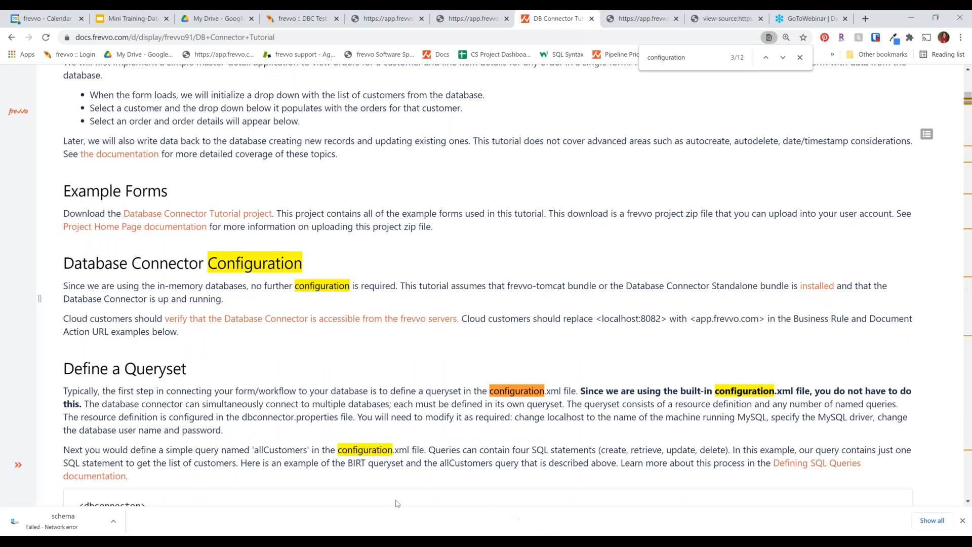
# Expand the documentation's page tree and open the DB Connector Configuration page under Database Connector
pyautogui.click(963, 520)
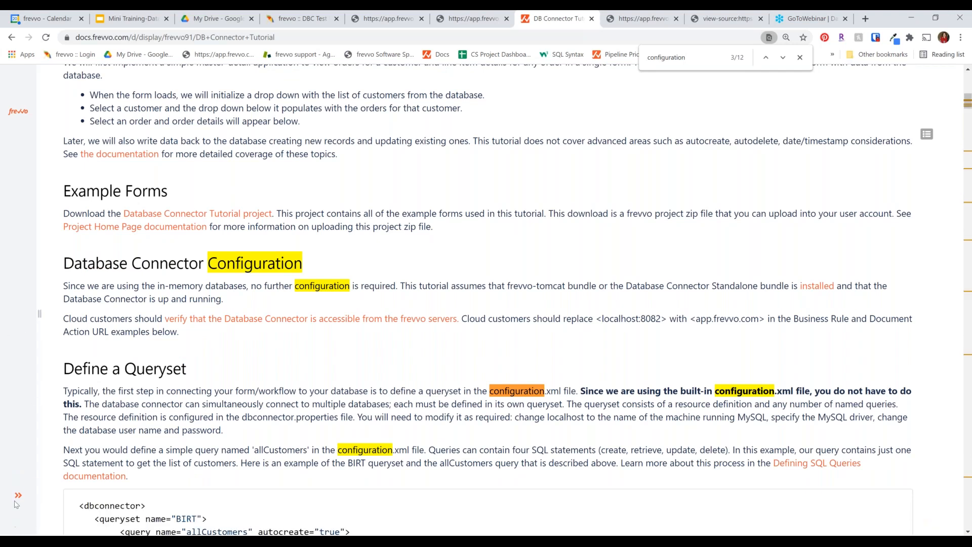
pyautogui.click(18, 496)
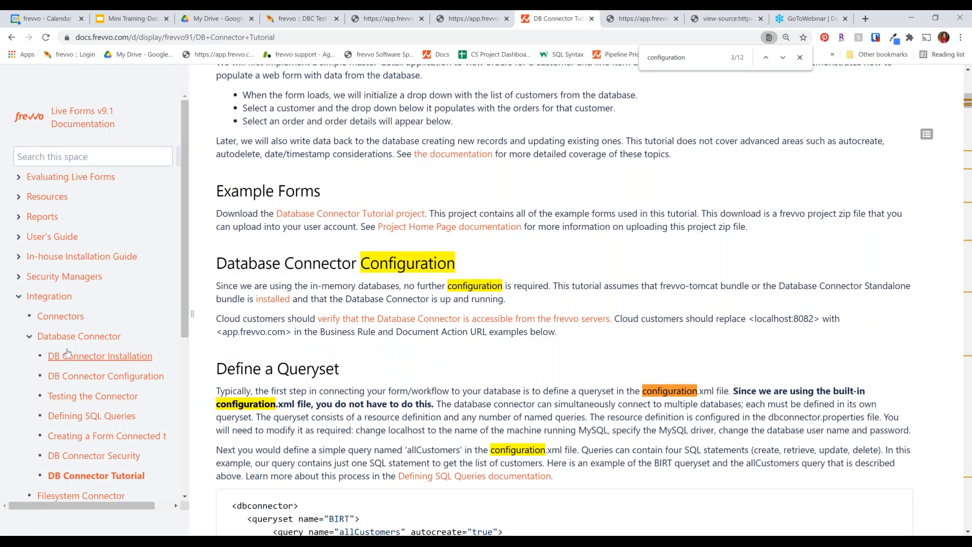
pyautogui.click(80, 380)
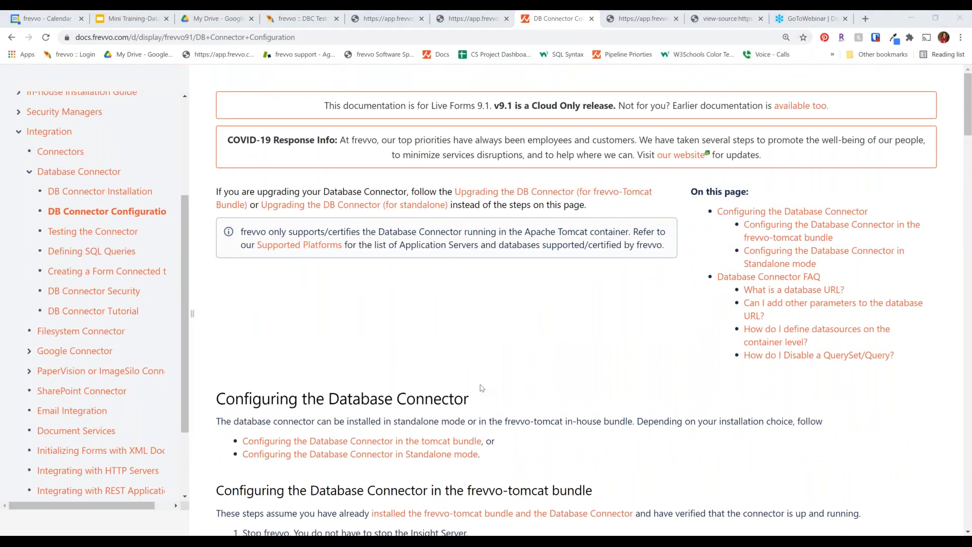
# Highlight the config\configuration.xml path and the tomcat\conf\dbconnector.properties path in the frevvo-tomcat bundle configuration instructions
pyautogui.scroll(-6, 483, 388)
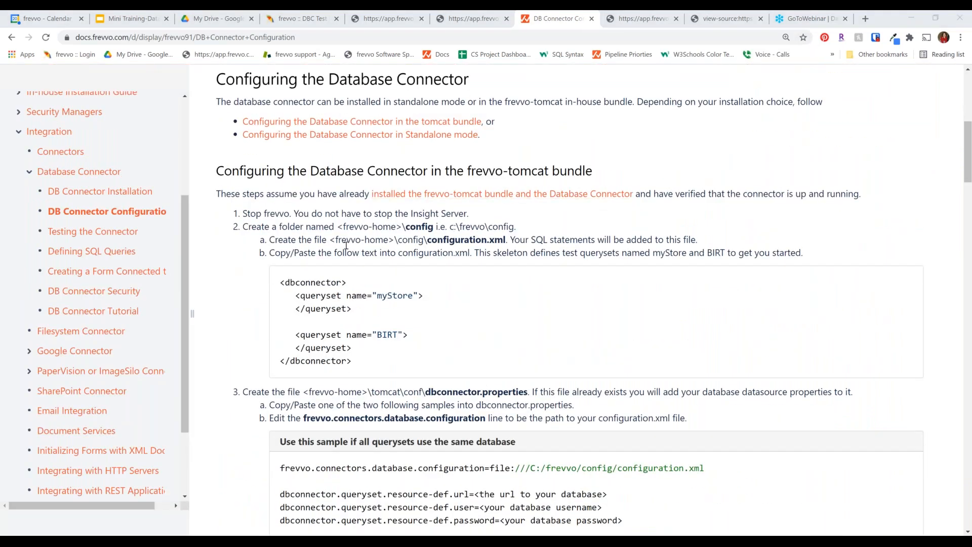
pyautogui.moveTo(330, 240); pyautogui.dragTo(512, 242)
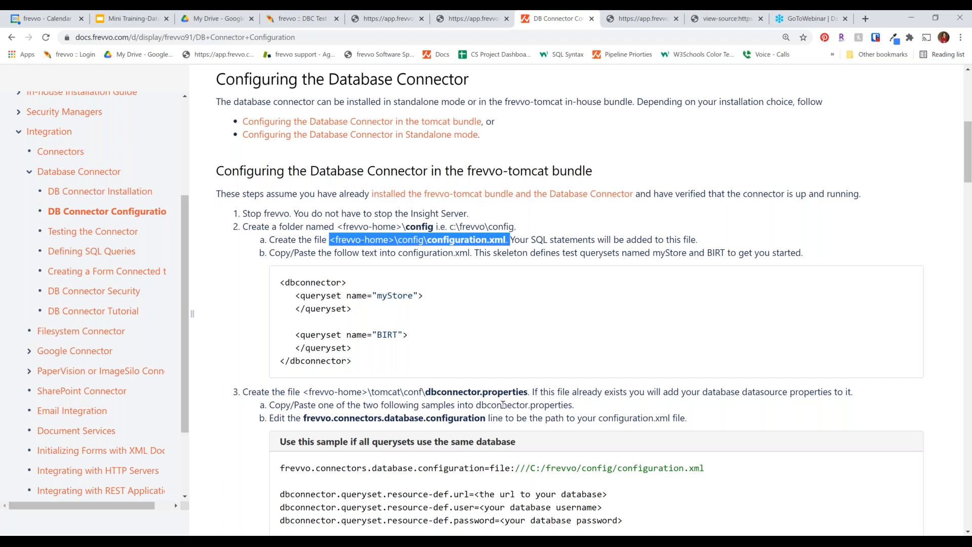
pyautogui.moveTo(372, 393); pyautogui.dragTo(530, 392)
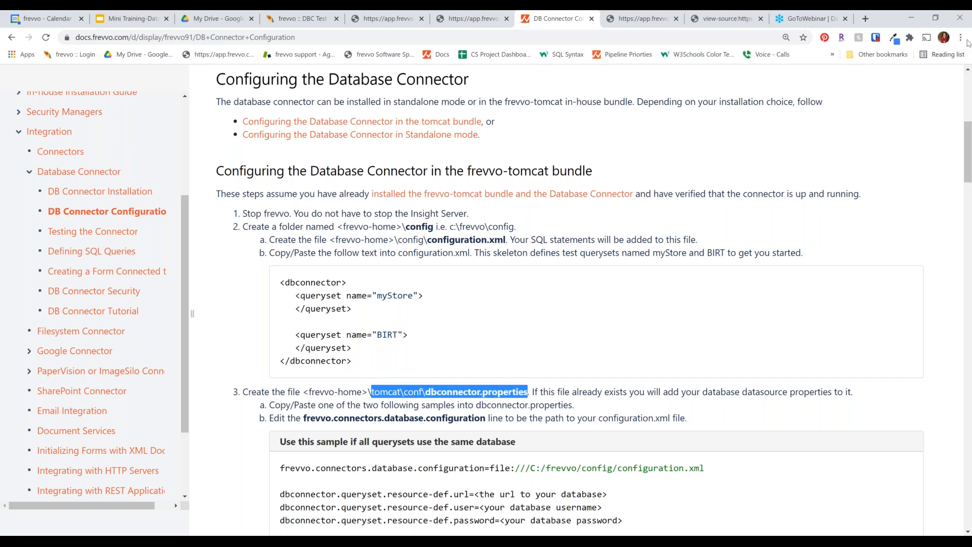
pyautogui.hotkey('alt', 'Tab')
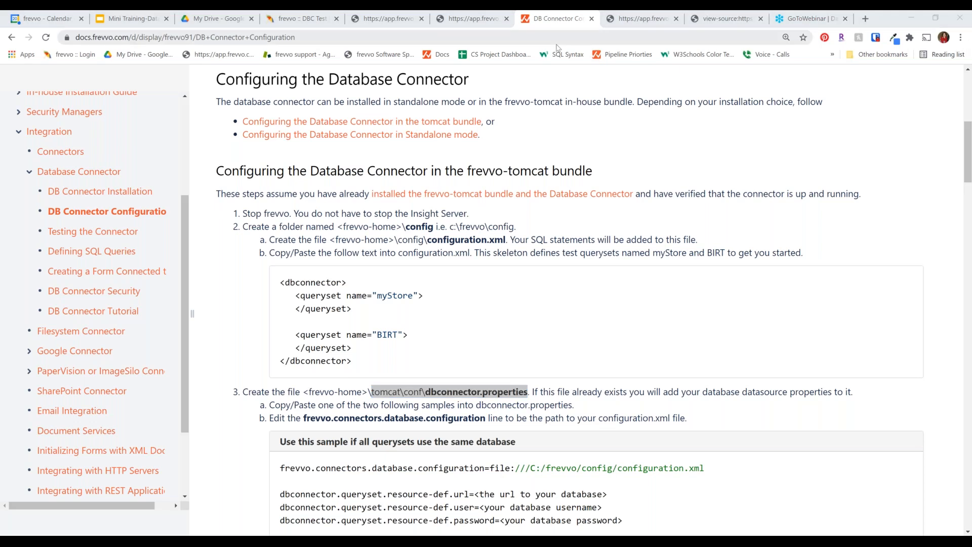
pyautogui.hotkey('alt', 'Tab')
pyautogui.hotkey('ctrl', 'l')
pyautogui.hotkey('alt', 'Tab')
# Highlight the instruction to create the config folder and the word "config" in the configuration.xml path
pyautogui.click(238, 226)
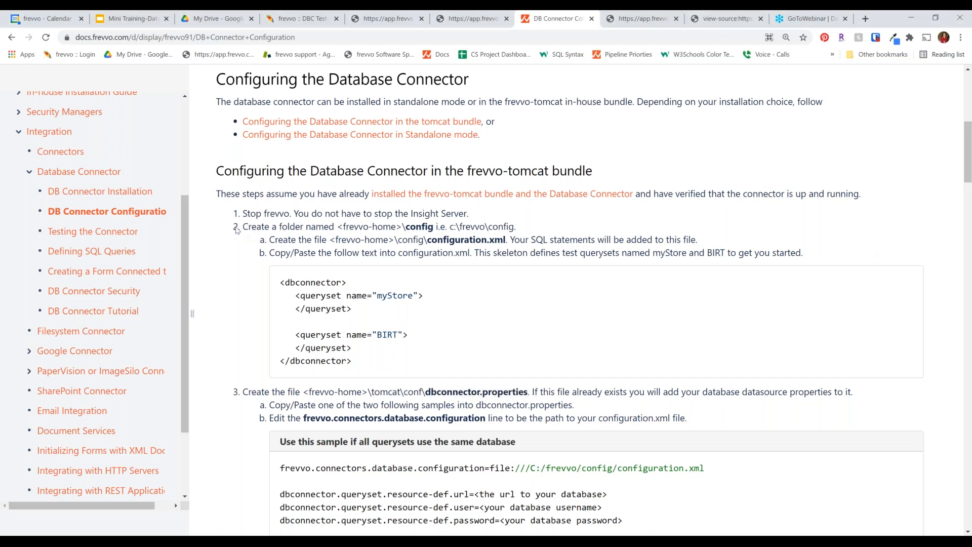
pyautogui.moveTo(248, 227); pyautogui.dragTo(425, 227)
pyautogui.doubleClick(404, 240)
pyautogui.click(819, 186)
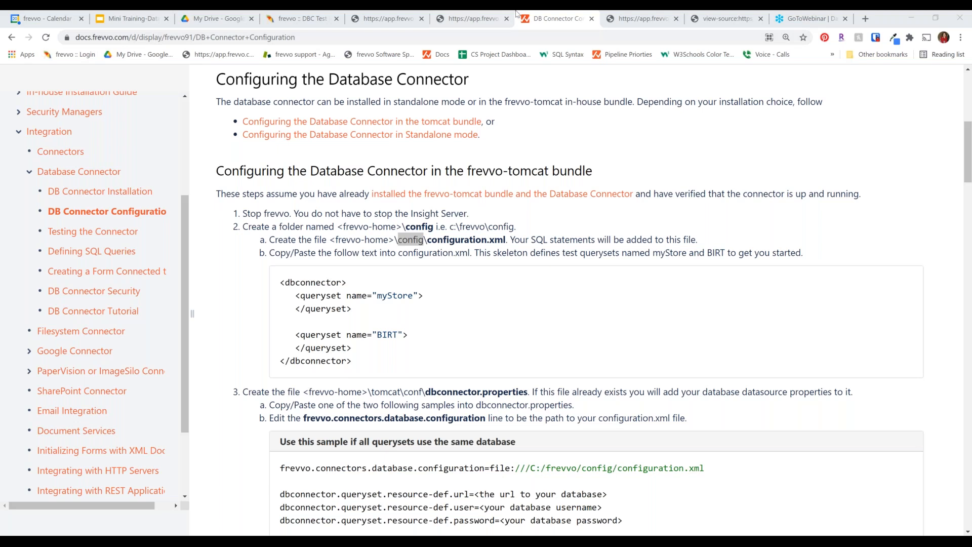
# On the ordersByCustomer XML results page, replace the app.frevvo.com host in the address with localhost:8082 and load it
pyautogui.click(481, 14)
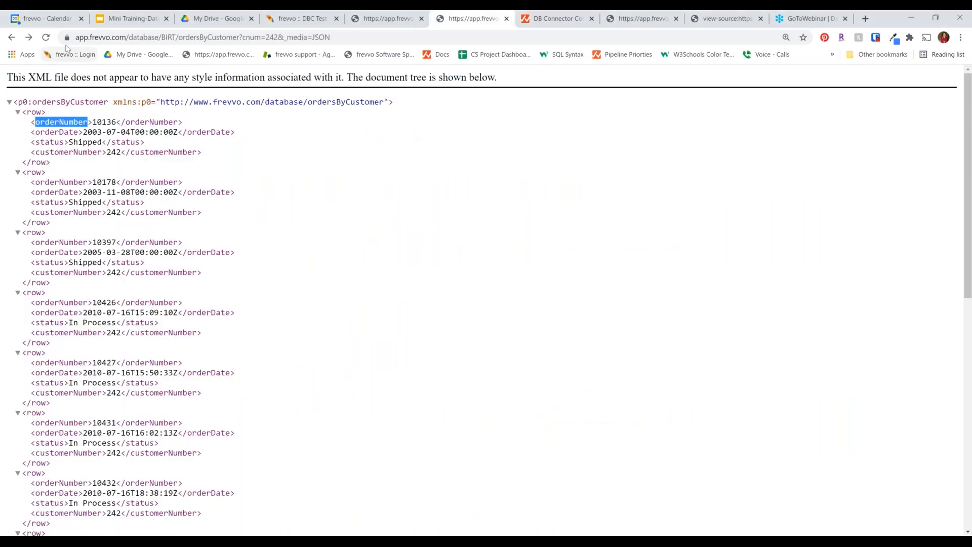
pyautogui.click(120, 38)
pyautogui.moveTo(120, 38); pyautogui.dragTo(127, 39)
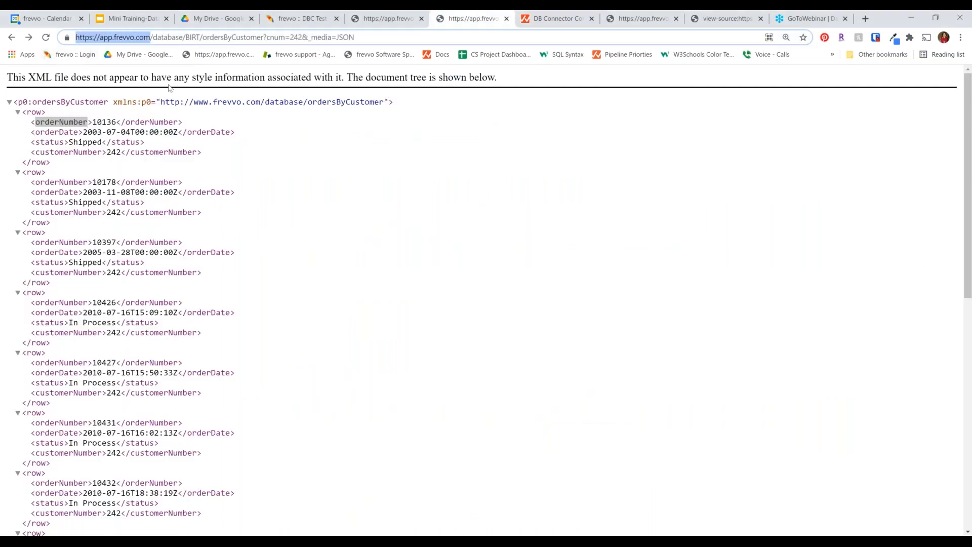
pyautogui.write('localhost:')
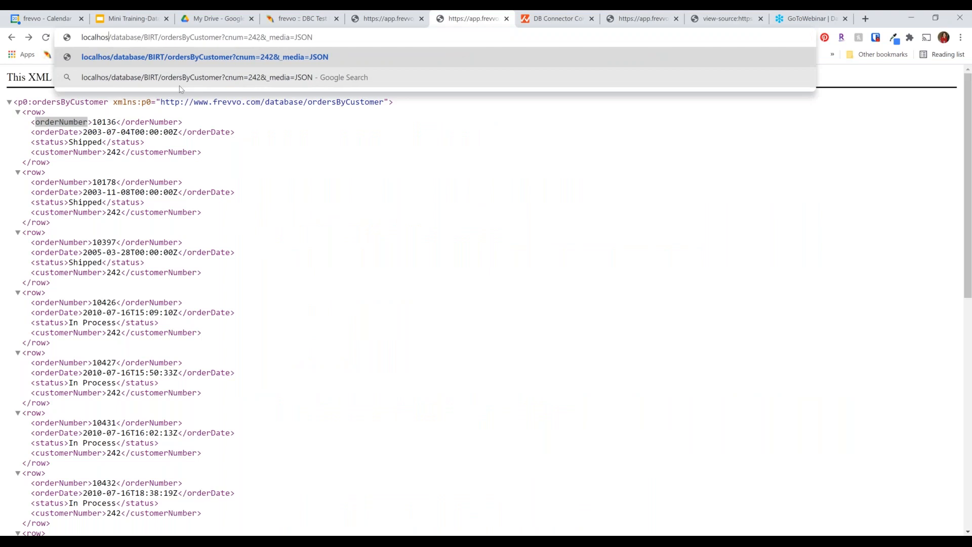
pyautogui.write('80')
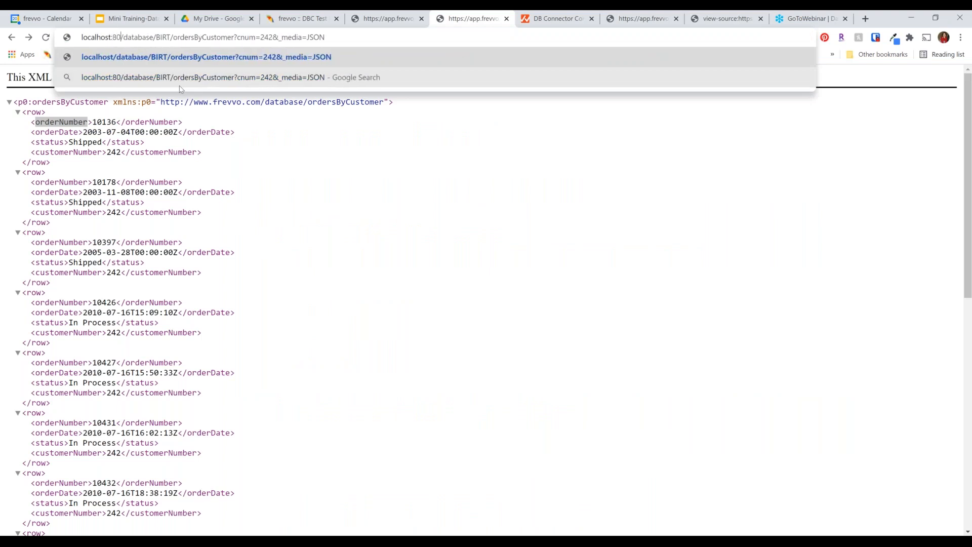
pyautogui.write('82')
pyautogui.press('Return')
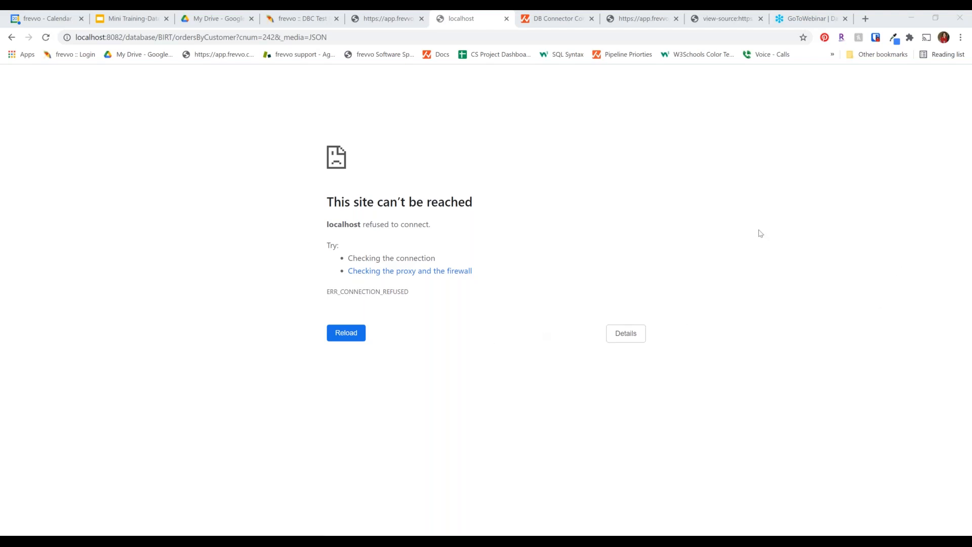
# Try again to load the ordersByCustomer query address on localhost:8082
pyautogui.doubleClick(151, 37)
pyautogui.click(149, 37)
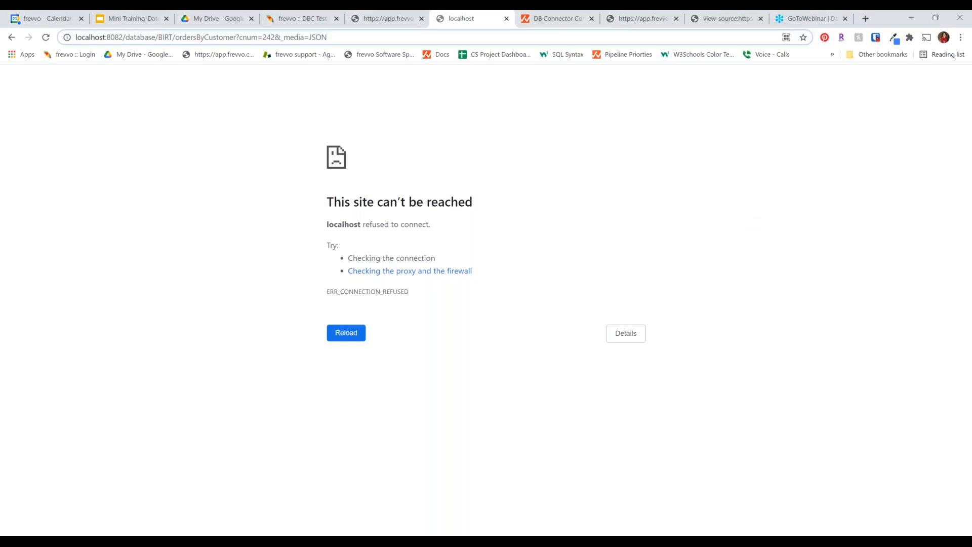
pyautogui.click(332, 37)
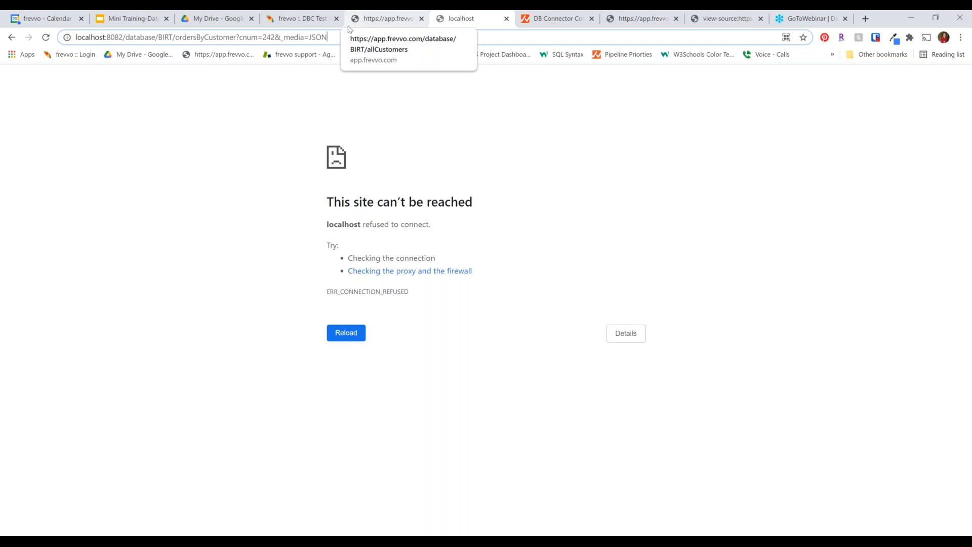
pyautogui.press('Return')
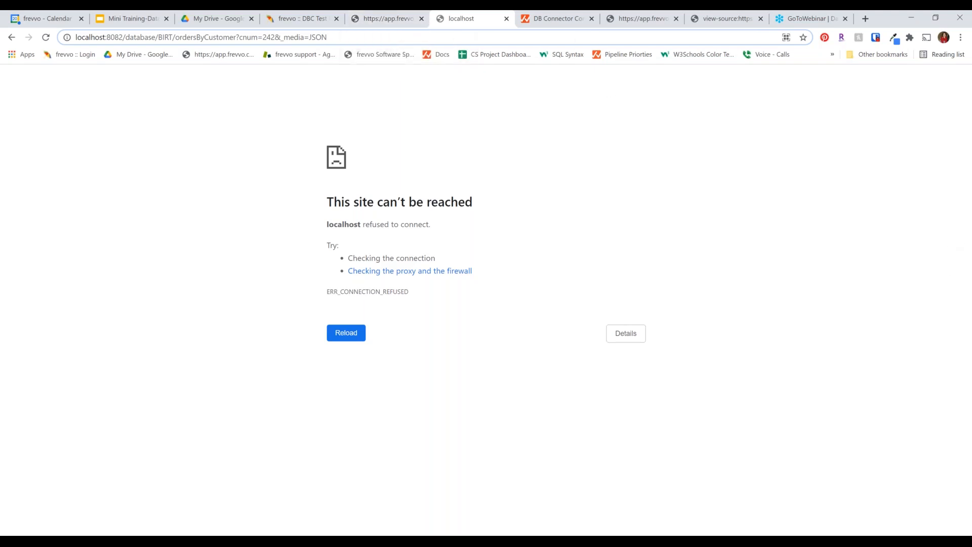
pyautogui.click(970, 284)
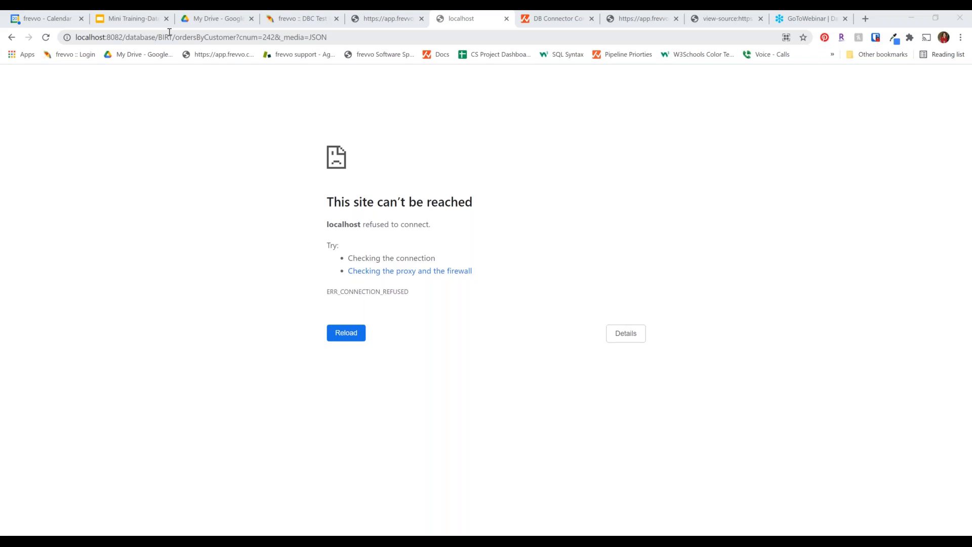
pyautogui.press('Return')
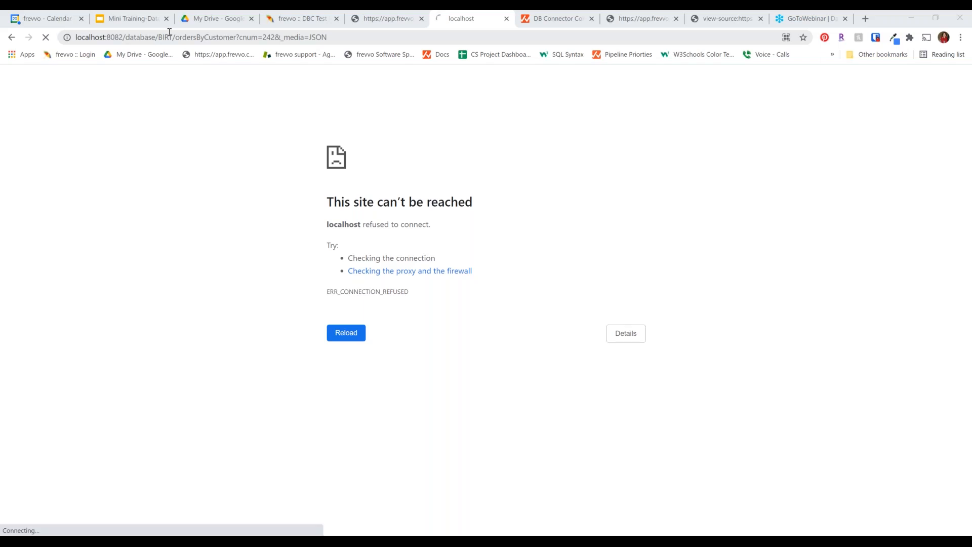